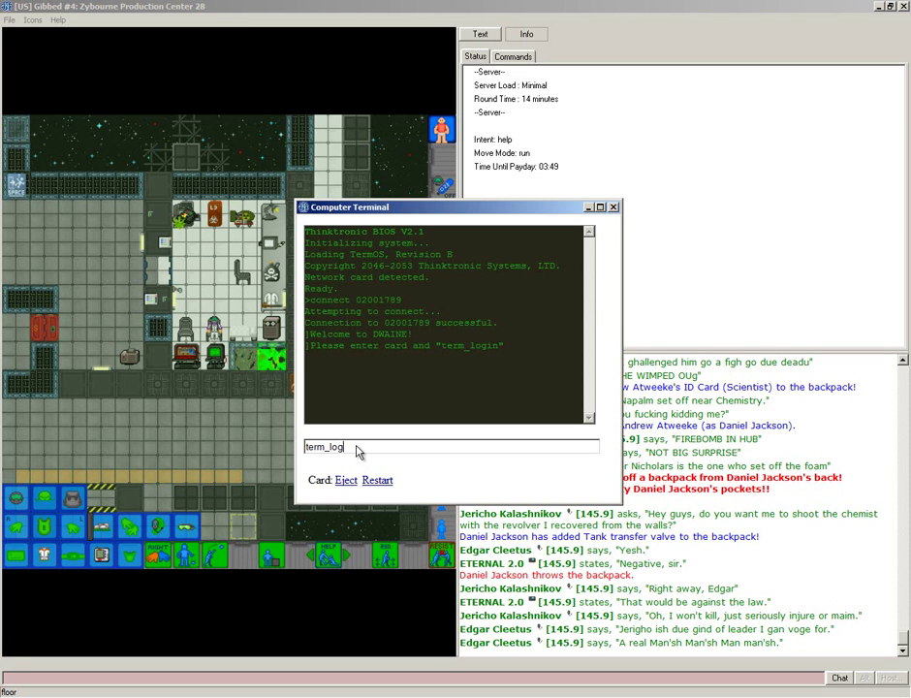
# Log into the terminal, list the drive and control tape, and load PlaguePal II.
pyautogui.press('Return')
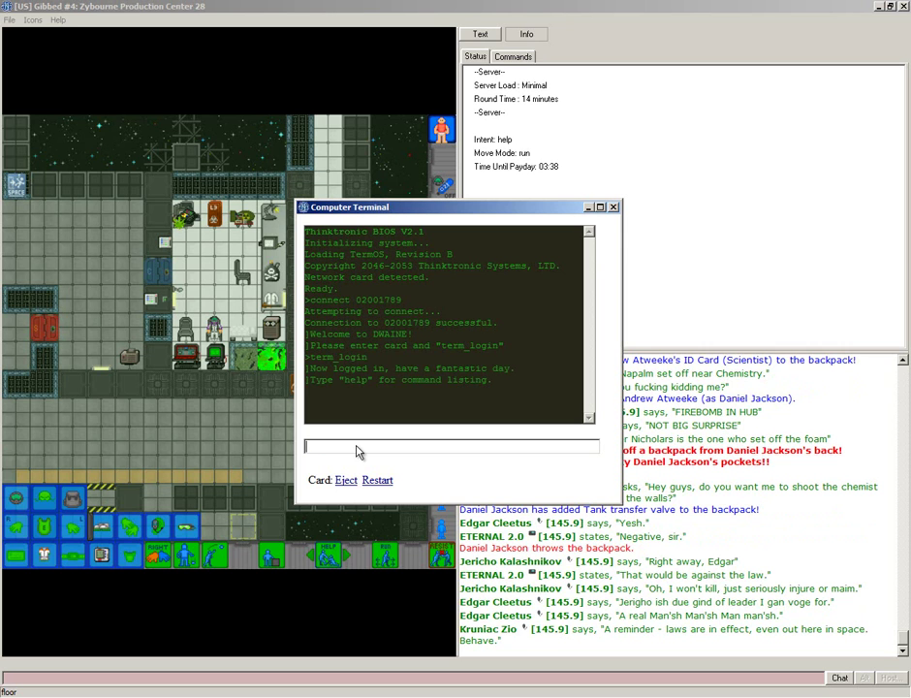
pyautogui.write('dir')
pyautogui.press('Return')
pyautogui.write('blist control')
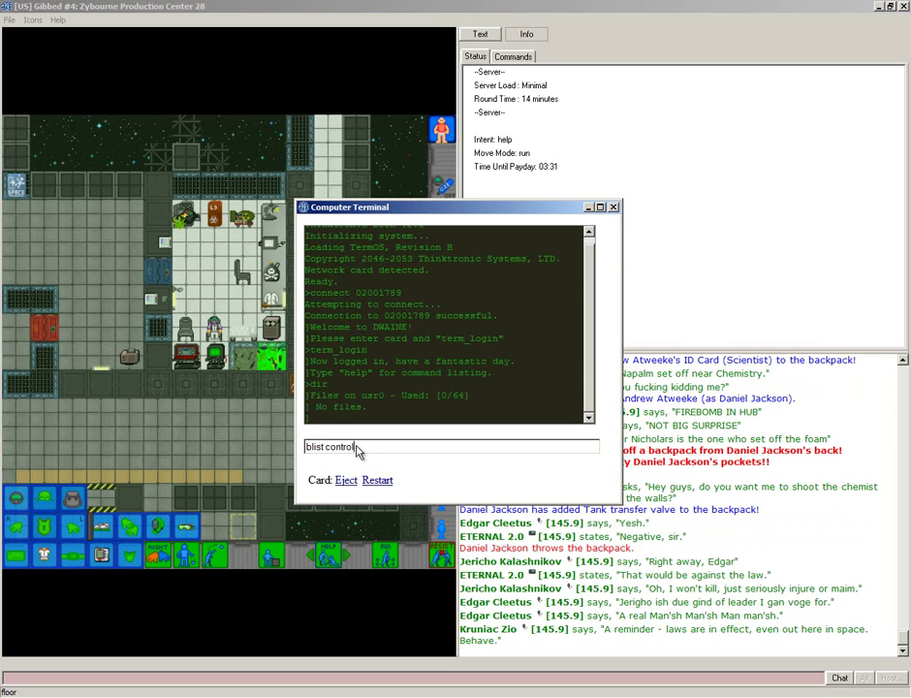
pyautogui.write('oad')
pyautogui.press('Return')
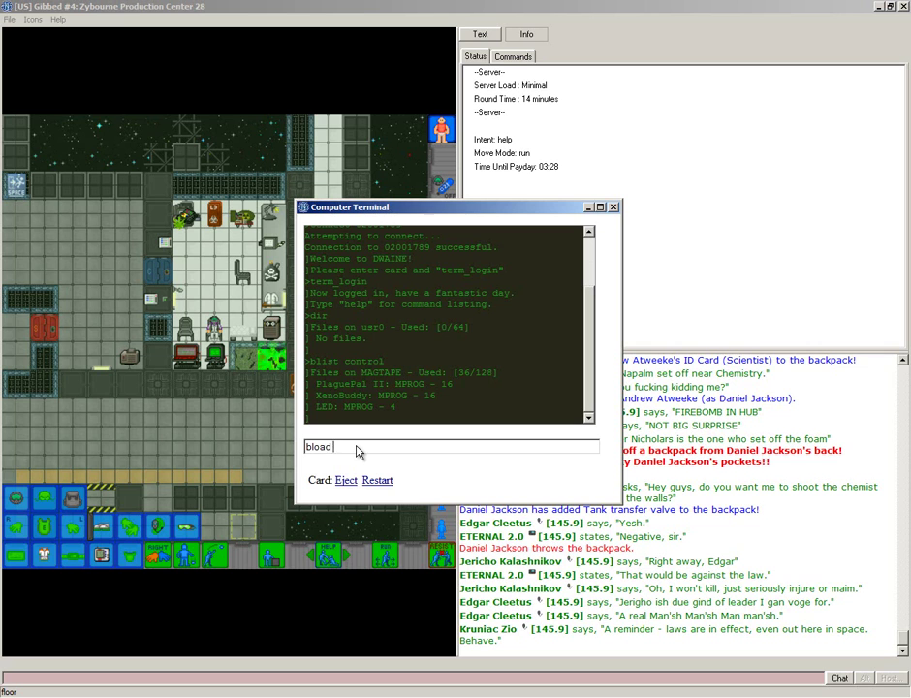
pyautogui.write('control plaguepali')
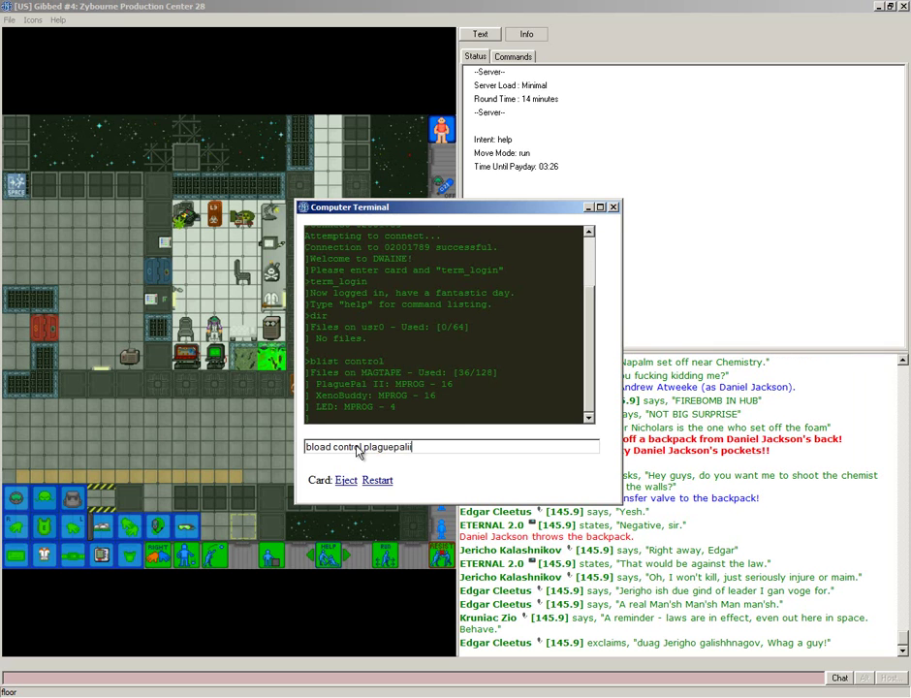
pyautogui.press('Return')
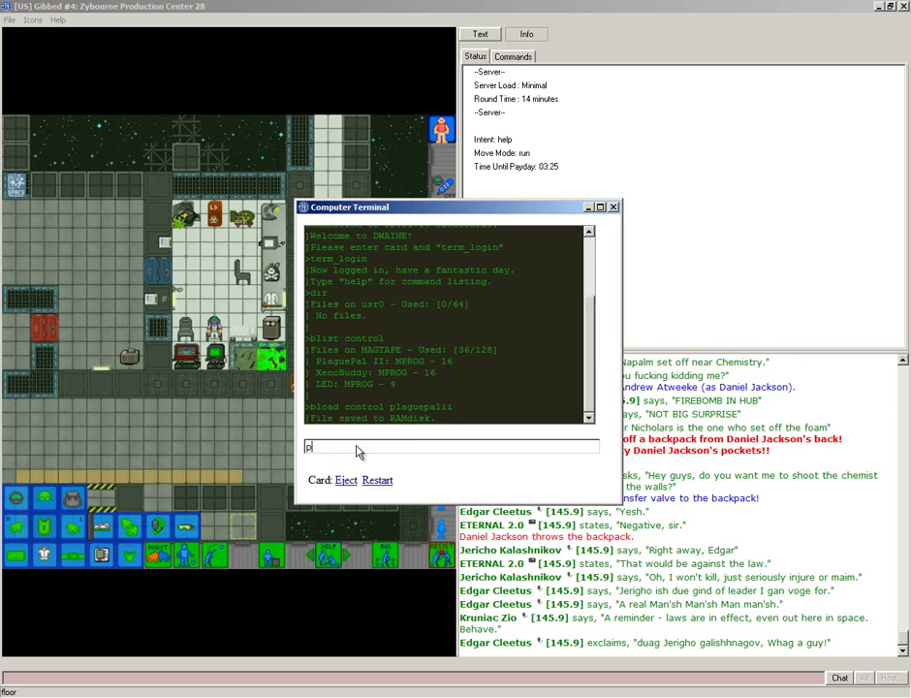
# Launch PlaguePal II, start researching The Cold, and close the terminal window.
pyautogui.press('Return')
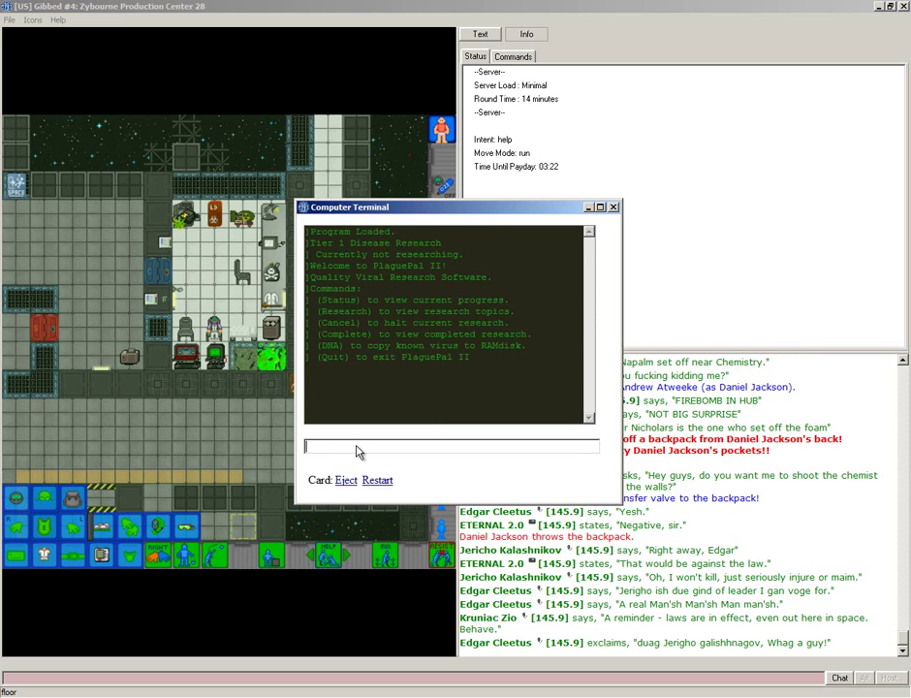
pyautogui.write('research')
pyautogui.press('Return')
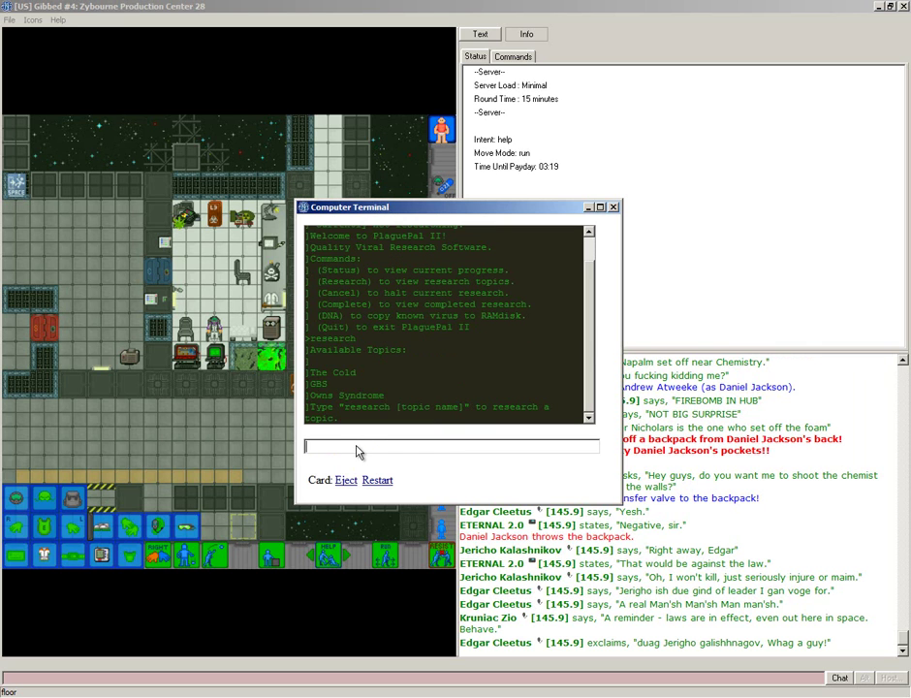
pyautogui.write('ch the cold')
pyautogui.press('Return')
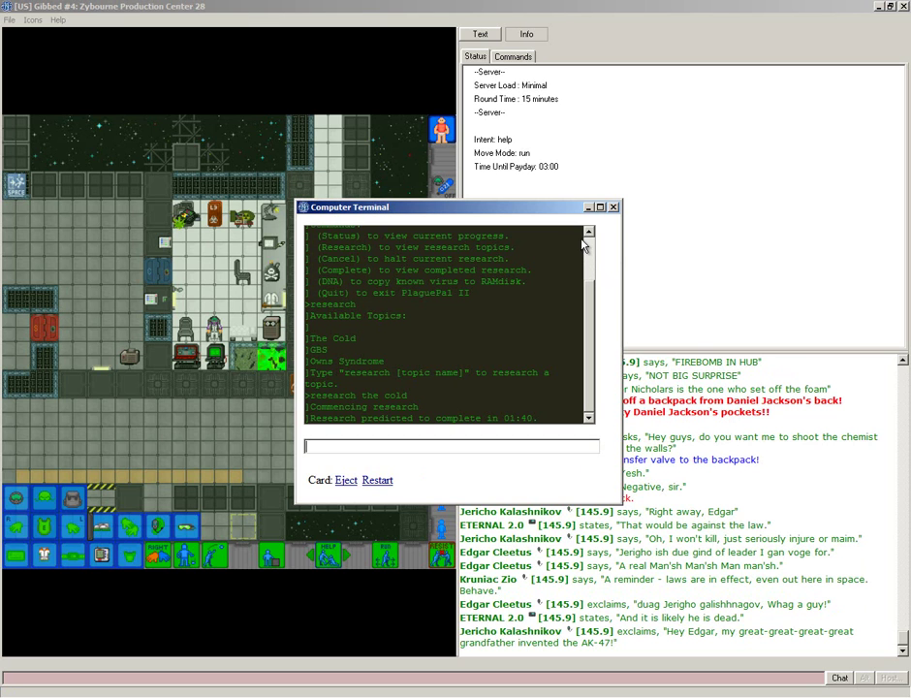
pyautogui.click(614, 207)
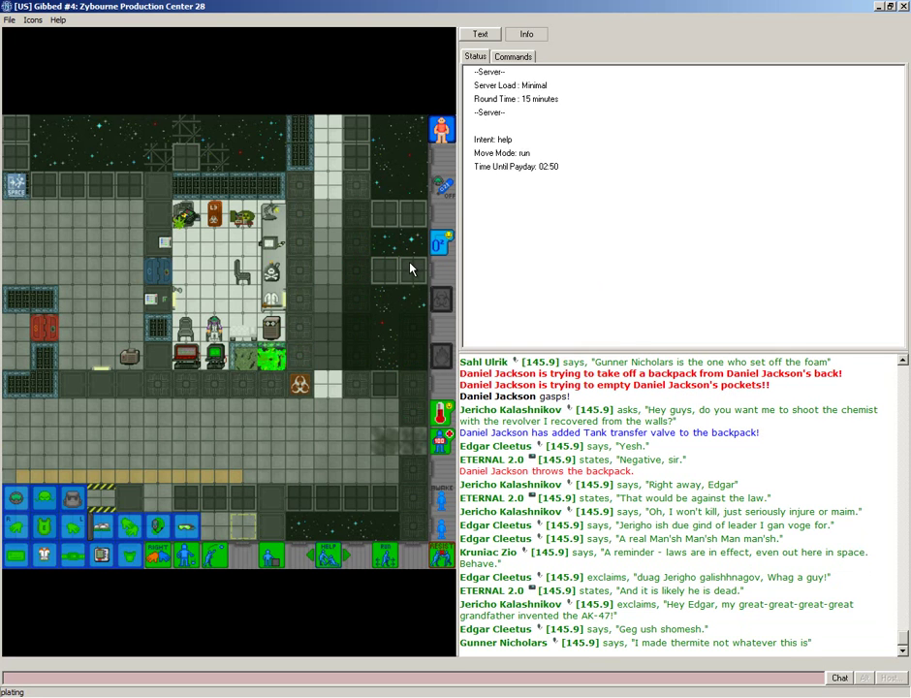
# Check the desk tile, then walk across the office to the research terminal.
pyautogui.rightClick(186, 231)
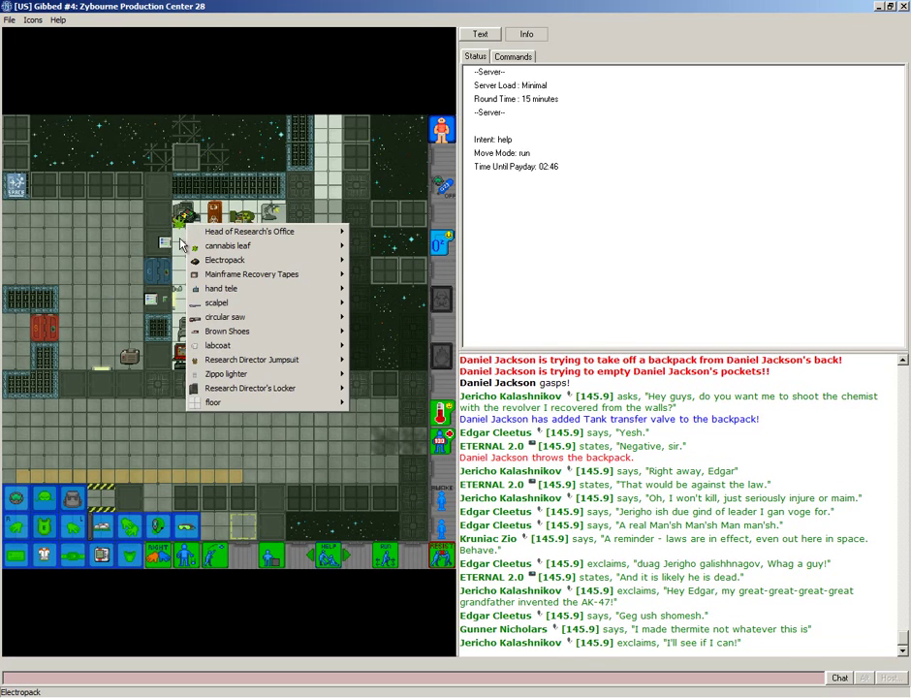
pyautogui.click(332, 499)
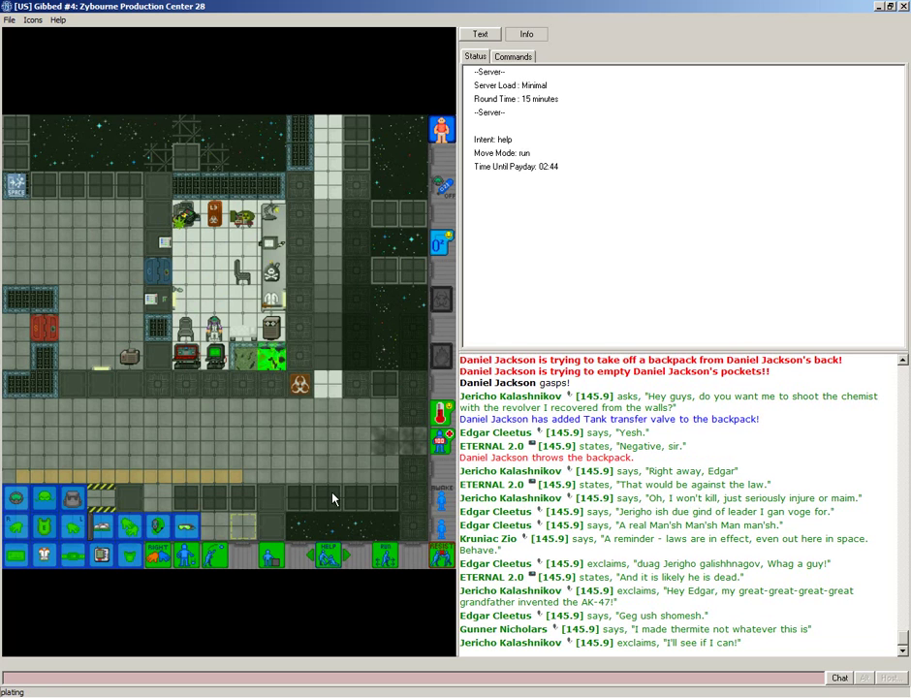
pyautogui.press('Up')
pyautogui.press('Left')
pyautogui.press('Up')
pyautogui.press('Down')
# Reopen the terminal, eject the Research Director ID card, and put it in inventory.
pyautogui.click(244, 357)
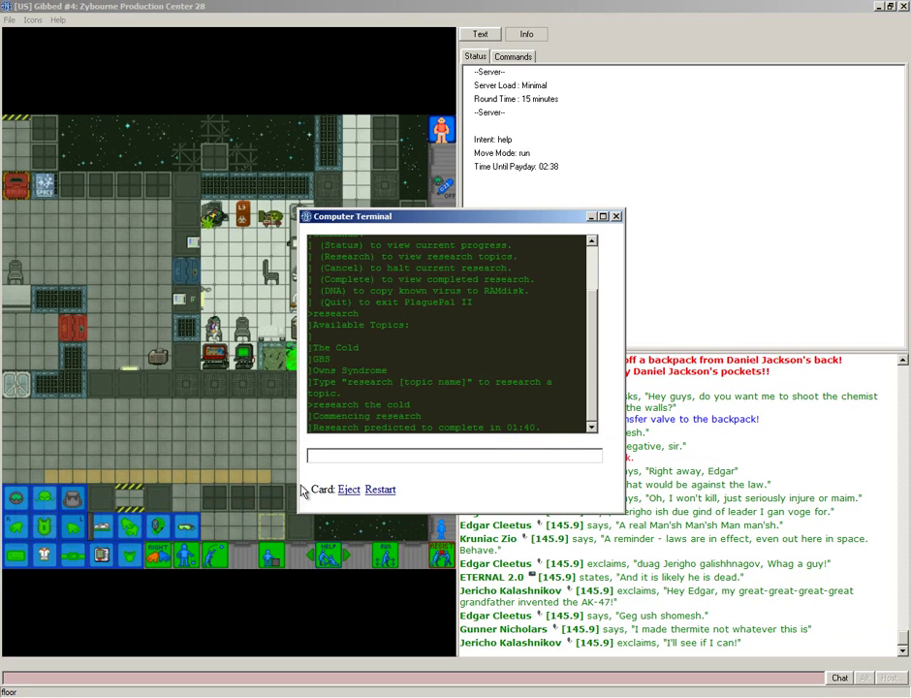
pyautogui.click(349, 489)
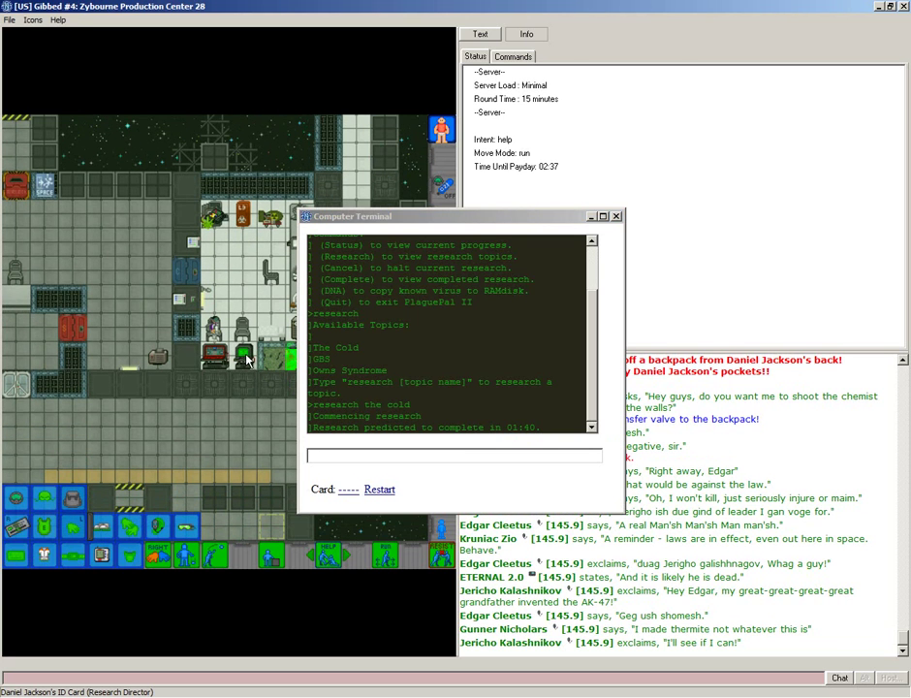
pyautogui.click(14, 558)
# Close the terminal, leave the office, and walk south down the corridor.
pyautogui.click(616, 216)
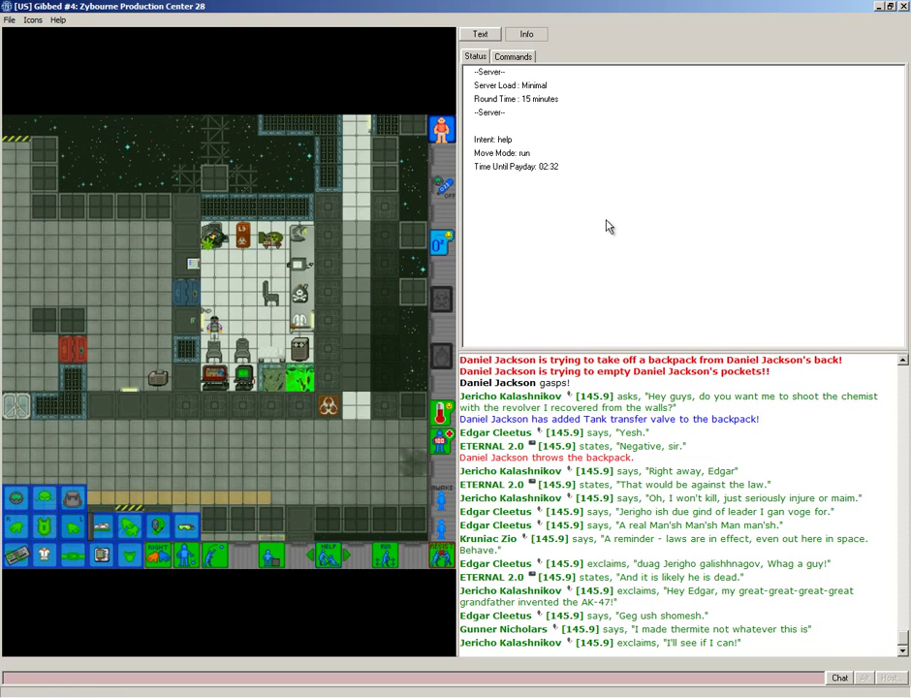
pyautogui.rightClick(305, 276)
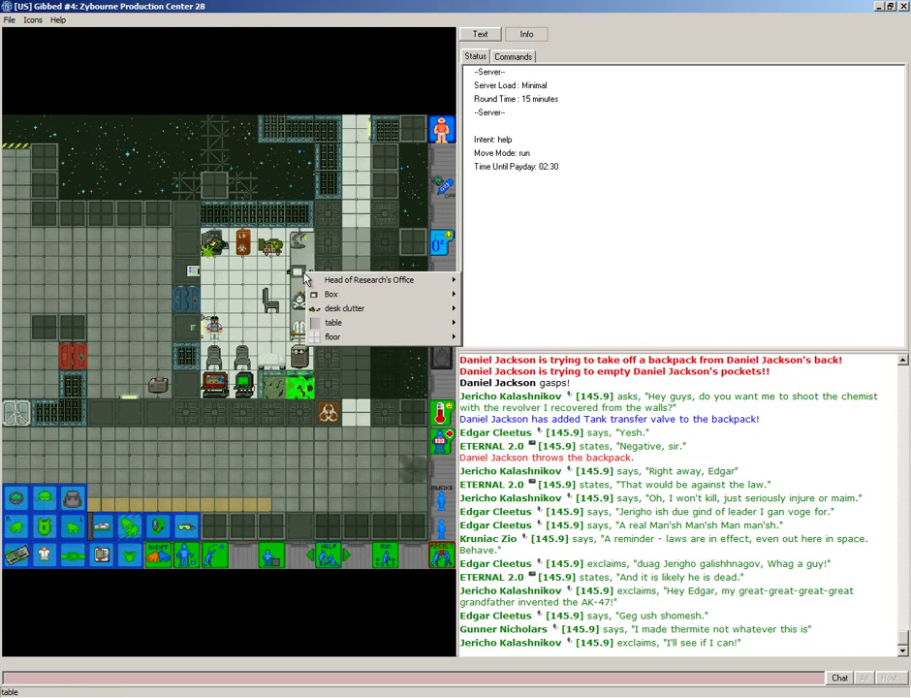
pyautogui.click(179, 326)
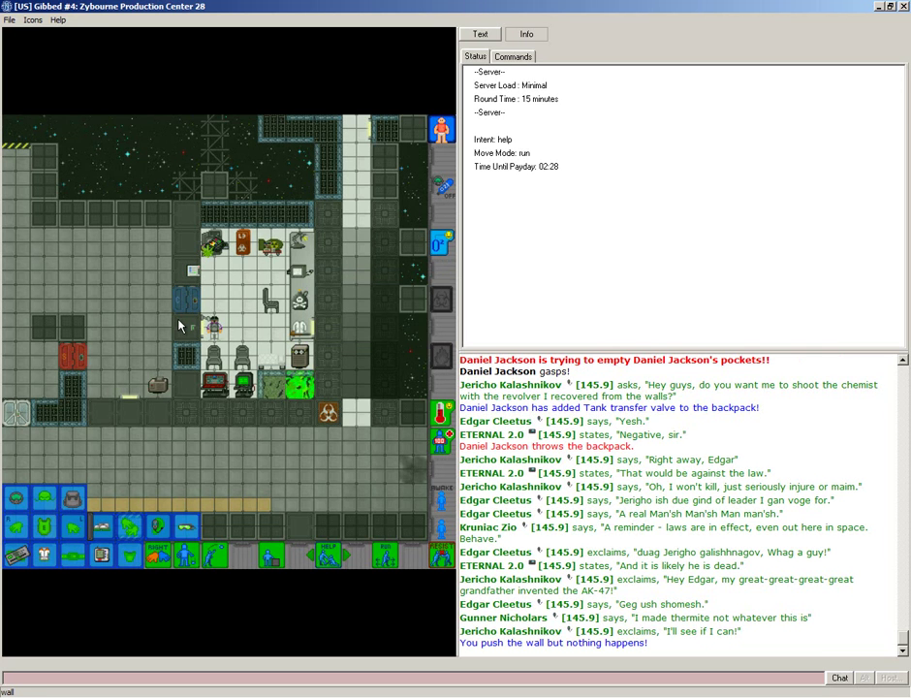
pyautogui.press('Up')
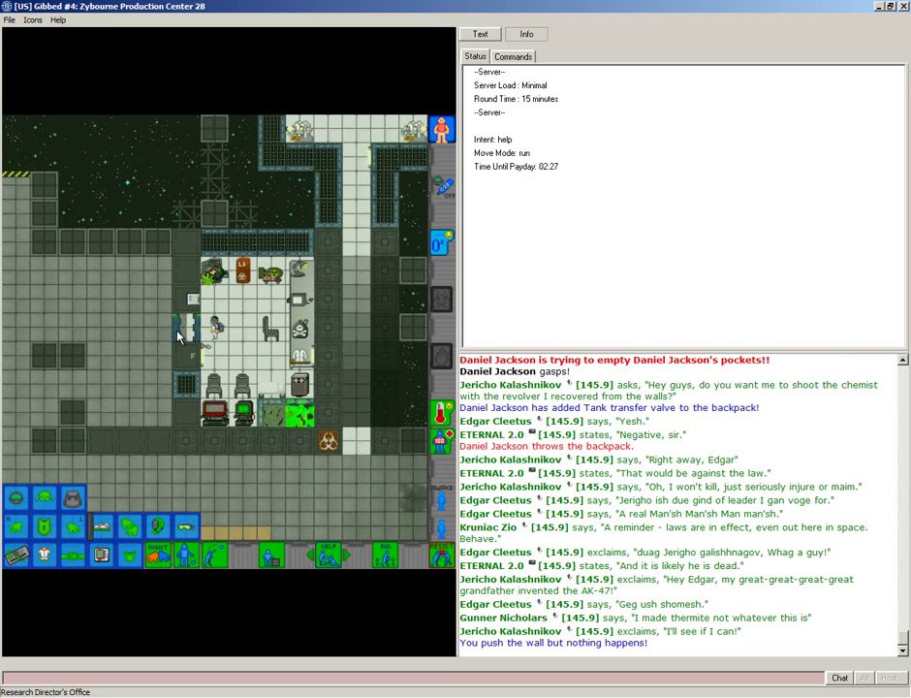
pyautogui.press('Left')
pyautogui.press('Left')
pyautogui.press('Left')
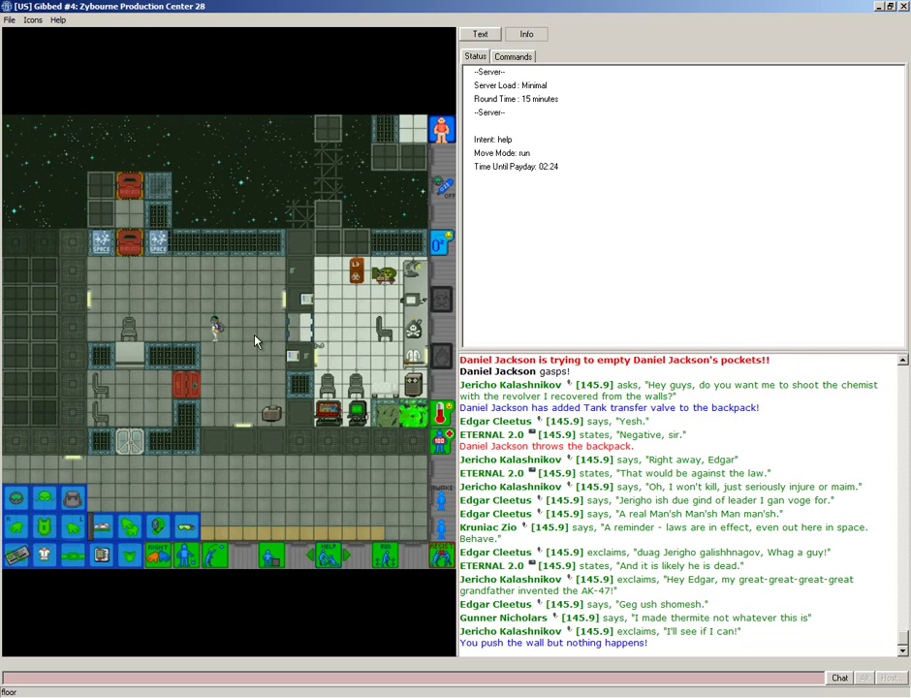
pyautogui.press('Down')
pyautogui.press('Down')
pyautogui.press('Left')
pyautogui.press('Left')
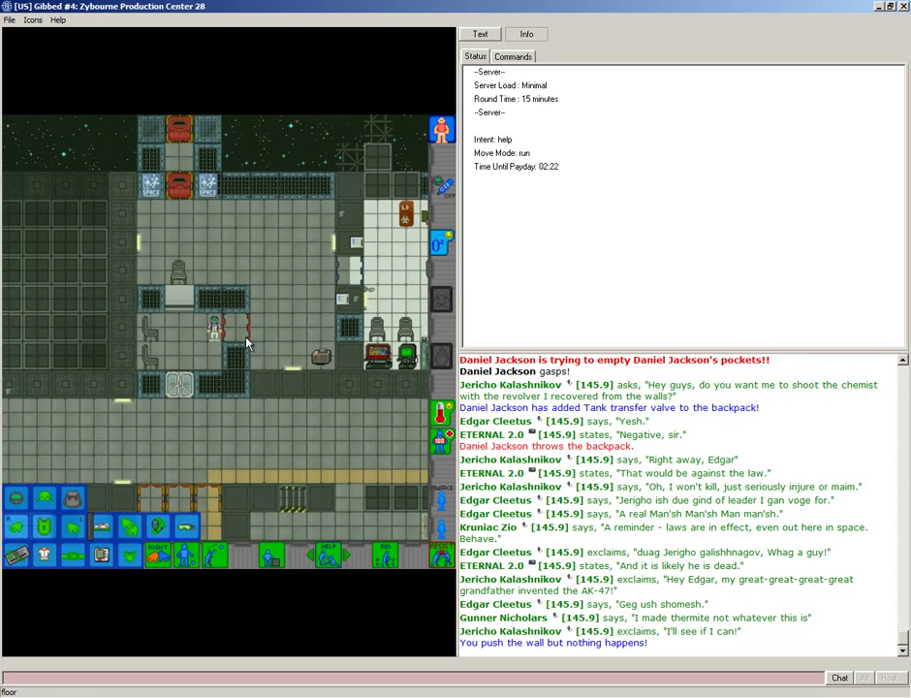
pyautogui.press('Left')
pyautogui.press('Down')
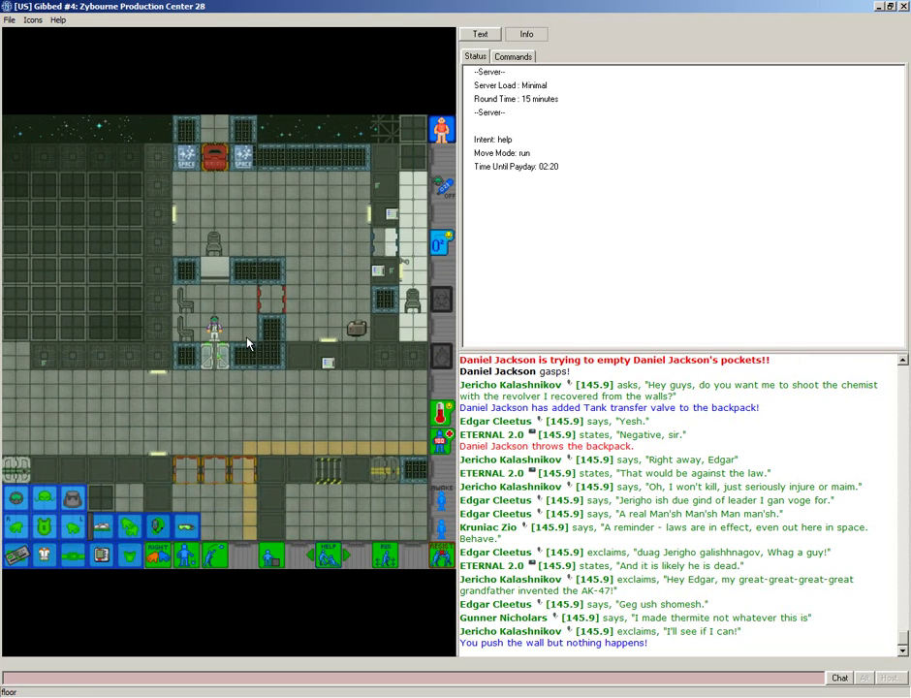
pyautogui.press('Down')
pyautogui.press('Down')
pyautogui.press('Down')
pyautogui.press('Left')
pyautogui.press('Down')
pyautogui.press('Down')
pyautogui.press('Down')
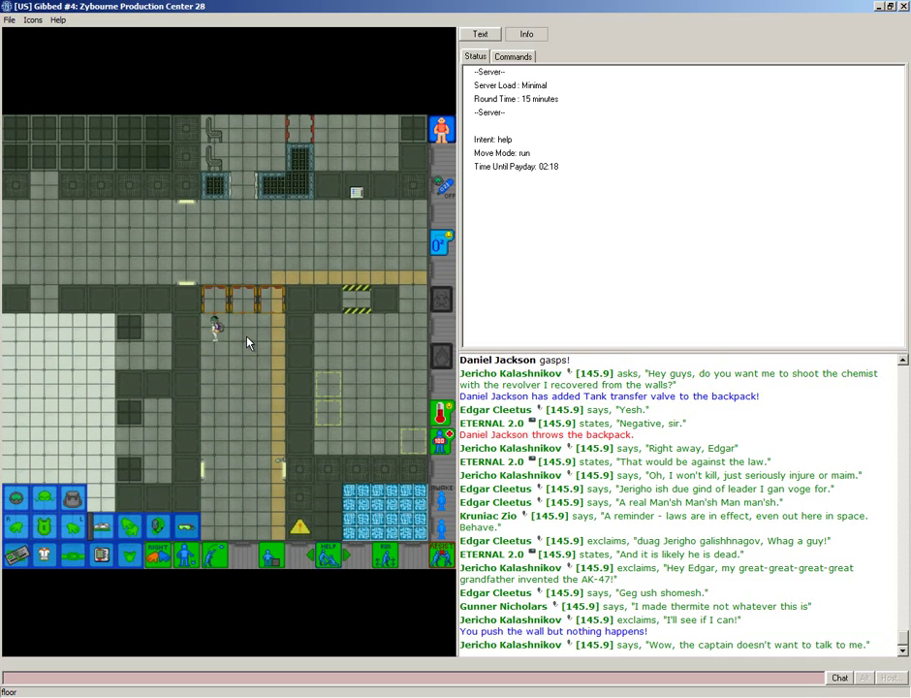
pyautogui.press('Down')
pyautogui.press('Down')
pyautogui.press('Down')
pyautogui.press('Down')
pyautogui.press('Down')
pyautogui.press('Down')
pyautogui.press('Down')
pyautogui.press('Down')
pyautogui.press('Down')
pyautogui.press('Down')
# Walk through the outpost corridors to the airlock beside the other crewmember.
pyautogui.press('Left')
pyautogui.press('Left')
pyautogui.press('Left')
pyautogui.press('Left')
pyautogui.press('Left')
pyautogui.press('Left')
pyautogui.press('Left')
pyautogui.press('Up')
pyautogui.press('Right')
pyautogui.press('Right')
pyautogui.press('Right')
pyautogui.press('Right')
pyautogui.press('Right')
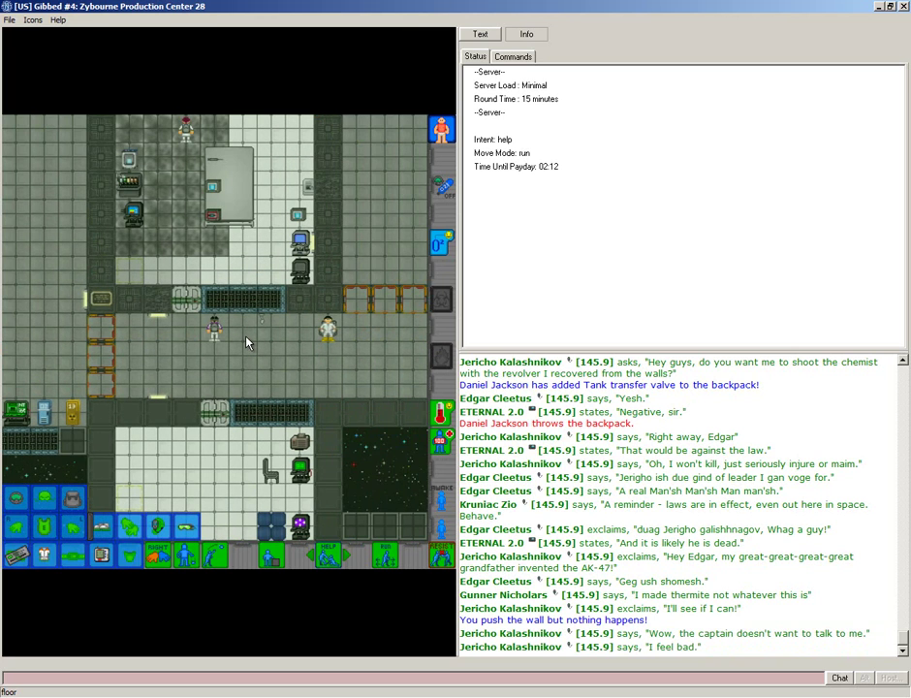
pyautogui.press('Left')
pyautogui.press('Left')
pyautogui.press('Right')
pyautogui.press('Up')
pyautogui.press('Up')
pyautogui.press('Up')
pyautogui.press('Up')
pyautogui.press('Up')
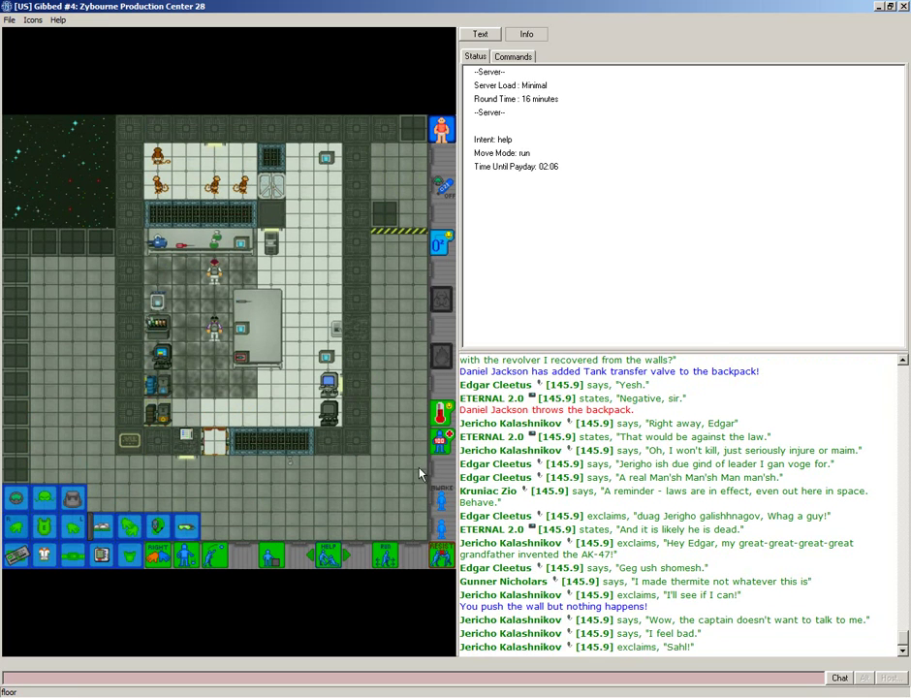
pyautogui.press('Down')
pyautogui.press('Down')
pyautogui.press('Down')
pyautogui.press('Down')
pyautogui.press('Down')
pyautogui.press('Right')
pyautogui.press('Right')
pyautogui.press('Right')
pyautogui.press('Down')
pyautogui.press('Right')
pyautogui.press('Right')
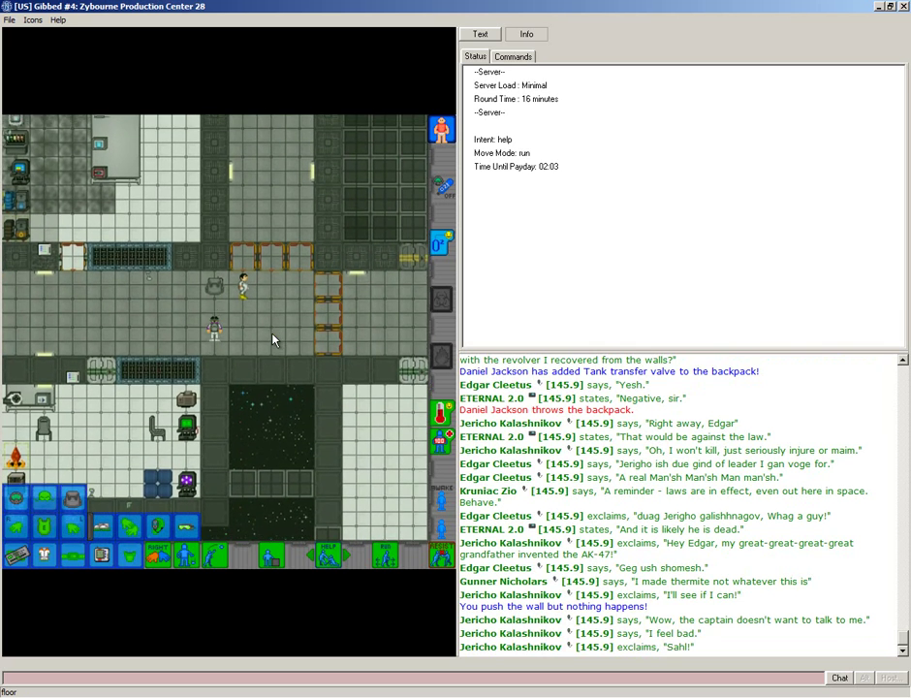
pyautogui.press('Up')
pyautogui.press('Right')
pyautogui.press('Up')
pyautogui.press('Up')
pyautogui.press('Up')
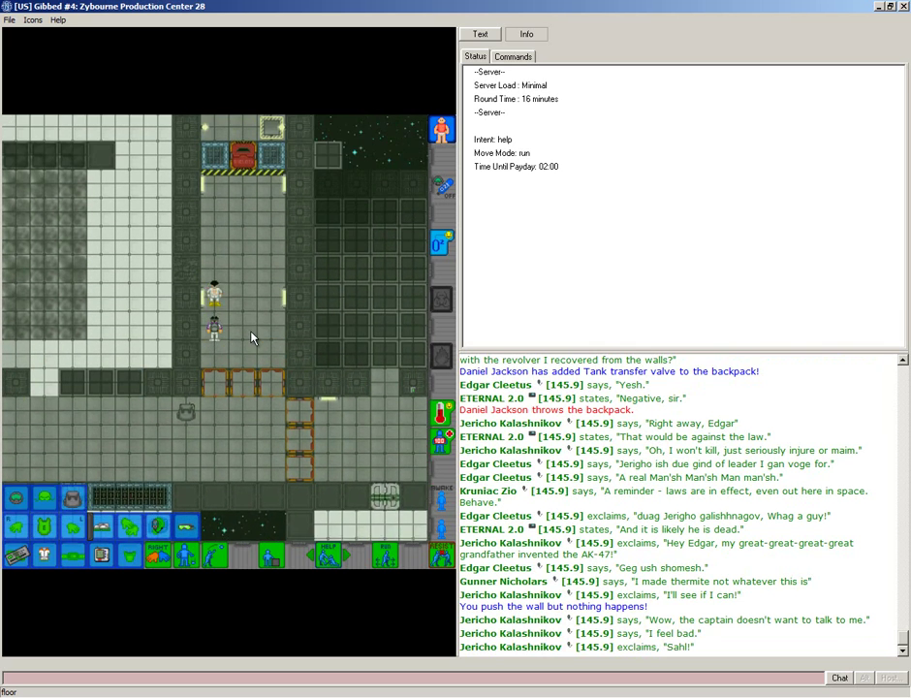
pyautogui.press('Up')
pyautogui.press('Up')
pyautogui.press('Up')
pyautogui.press('Up')
pyautogui.press('Right')
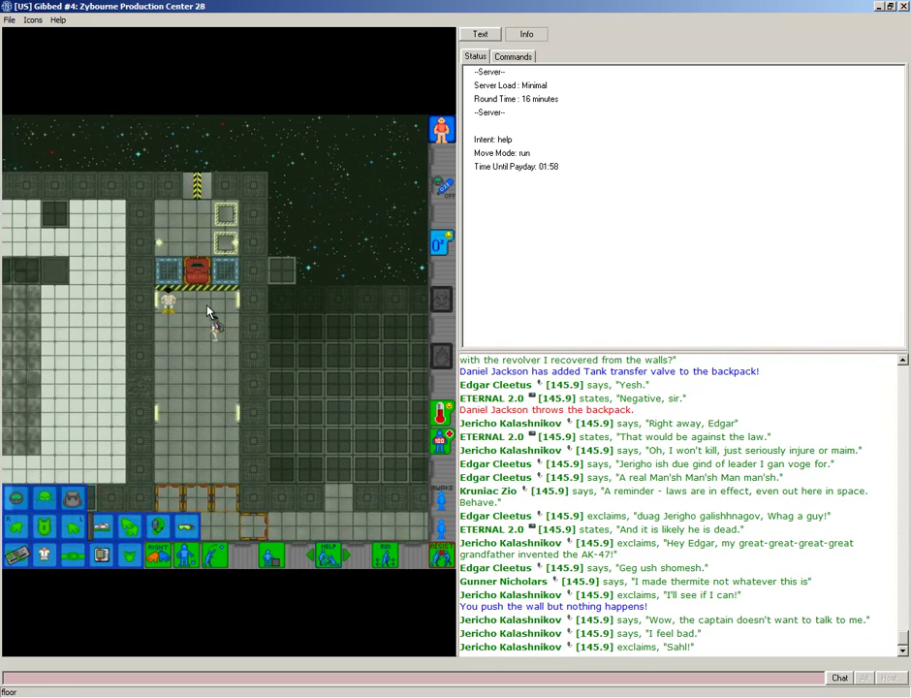
pyautogui.press('Up')
pyautogui.press('Left')
# Start pulling the nearby crewmember and walk north through the airlock.
pyautogui.rightClick(189, 334)
pyautogui.moveTo(231, 366)
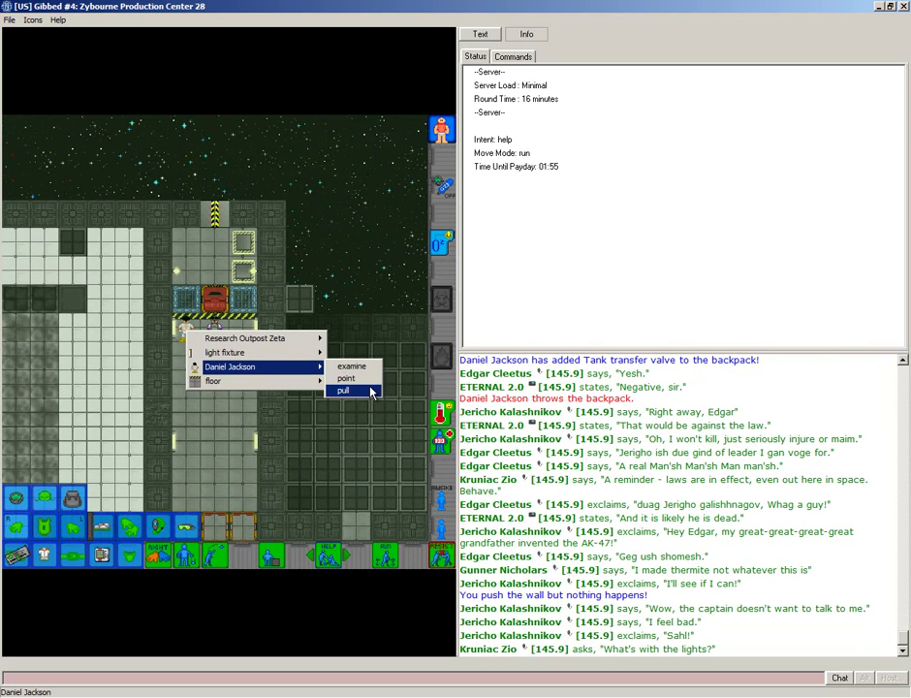
pyautogui.click(364, 389)
pyautogui.press('Up')
pyautogui.press('Up')
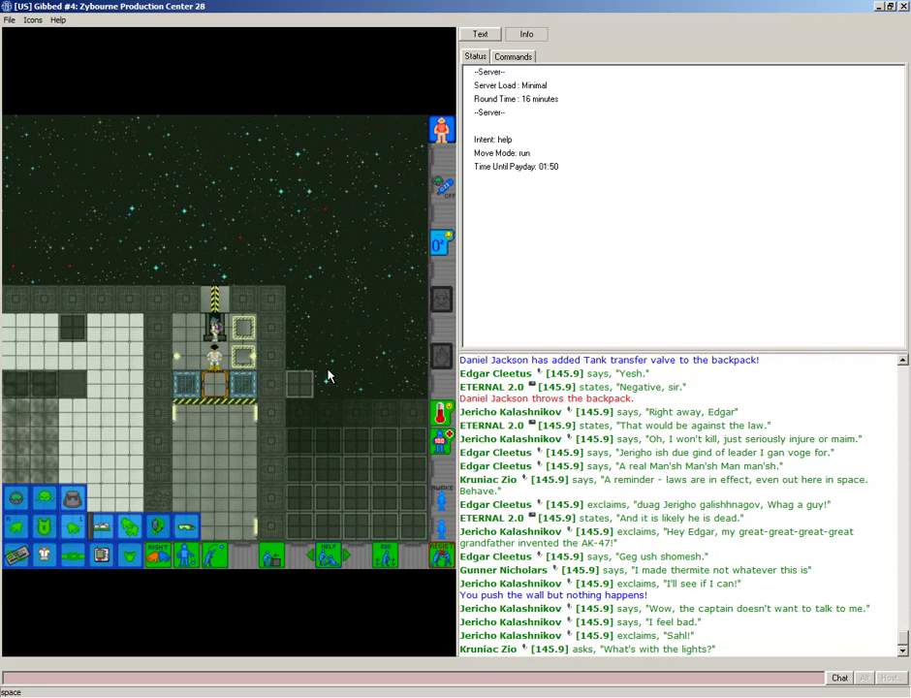
pyautogui.press('Left')
# Walk back and forth through the airlock, ending in the shuttle dock.
pyautogui.press('Down')
pyautogui.press('Right')
pyautogui.press('Down')
pyautogui.press('Down')
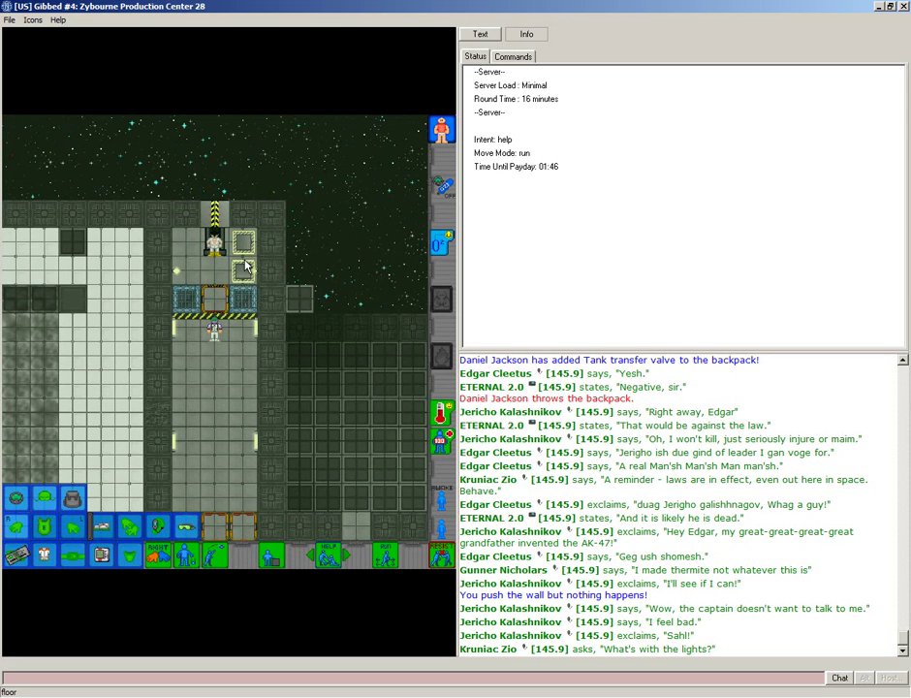
pyautogui.rightClick(245, 267)
pyautogui.press('Escape')
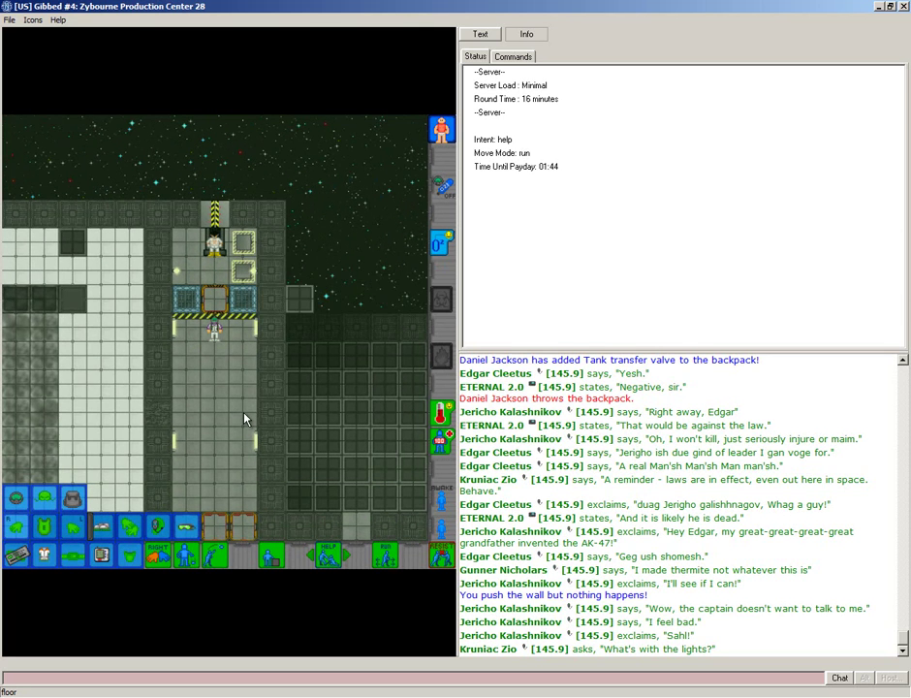
pyautogui.press('Up')
pyautogui.press('Up')
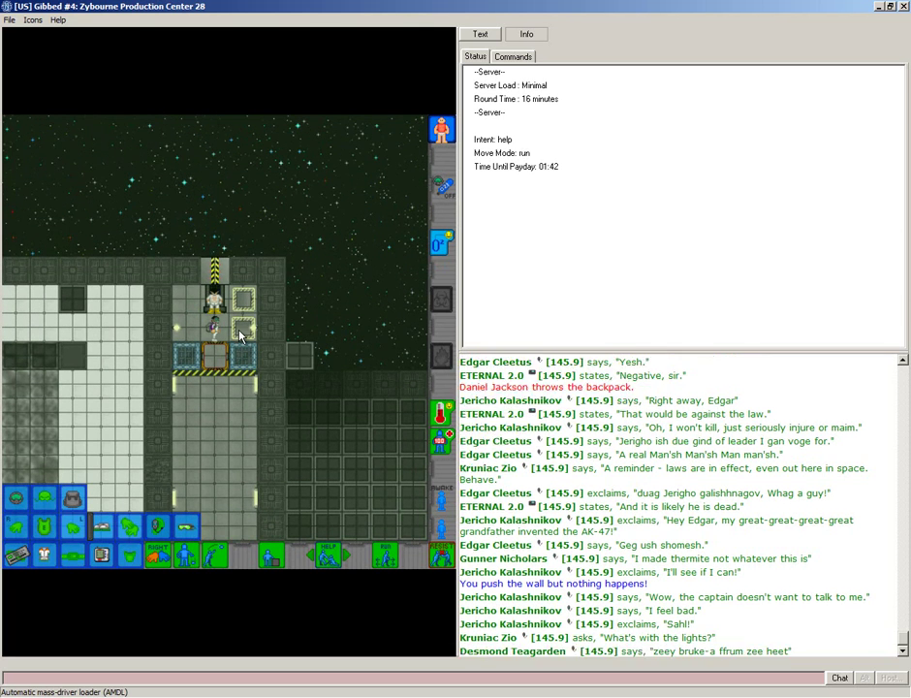
pyautogui.press('Up')
pyautogui.press('Right')
pyautogui.press('Left')
pyautogui.press('Down')
pyautogui.press('Down')
pyautogui.press('Down')
pyautogui.press('Down')
pyautogui.press('Down')
pyautogui.press('Down')
pyautogui.press('Up')
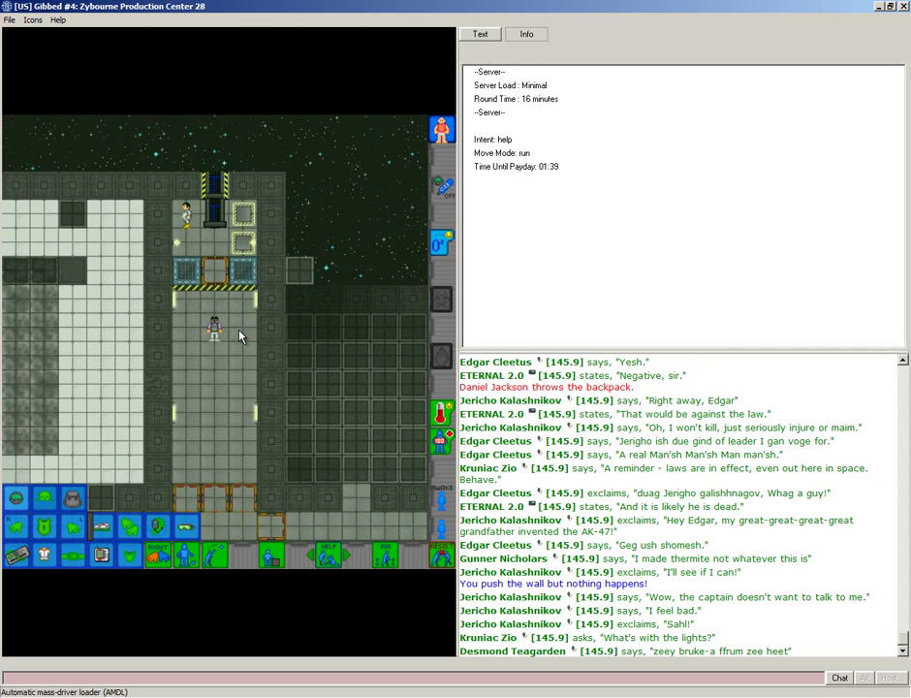
pyautogui.press('Up')
pyautogui.press('Up')
pyautogui.press('Up')
pyautogui.press('Up')
pyautogui.press('Up')
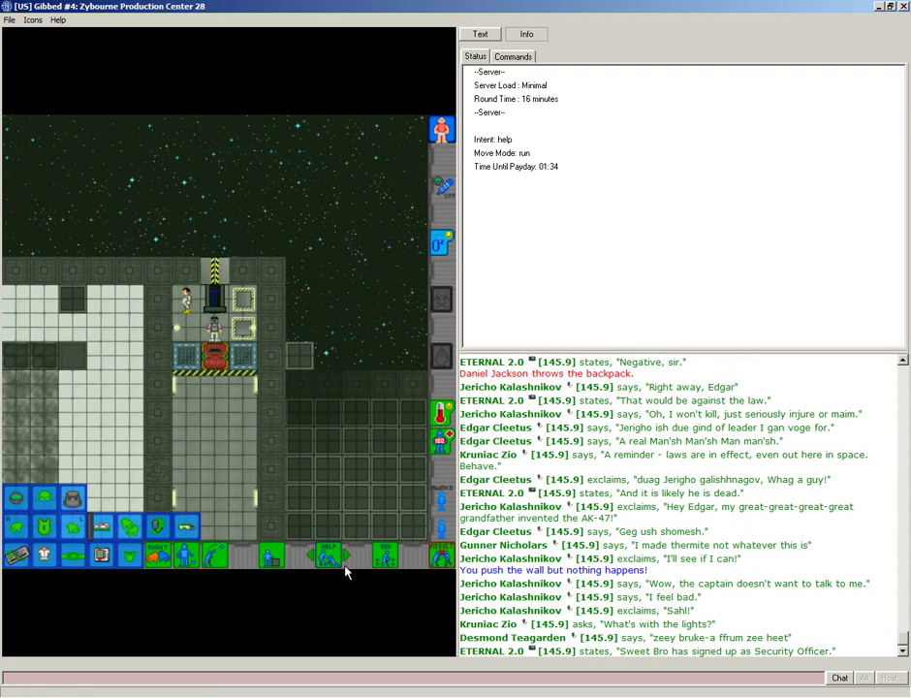
# Switch intent to grab and try grabbing yourself and the mass-driver loader.
pyautogui.click(310, 560)
pyautogui.click(348, 560)
pyautogui.click(214, 326)
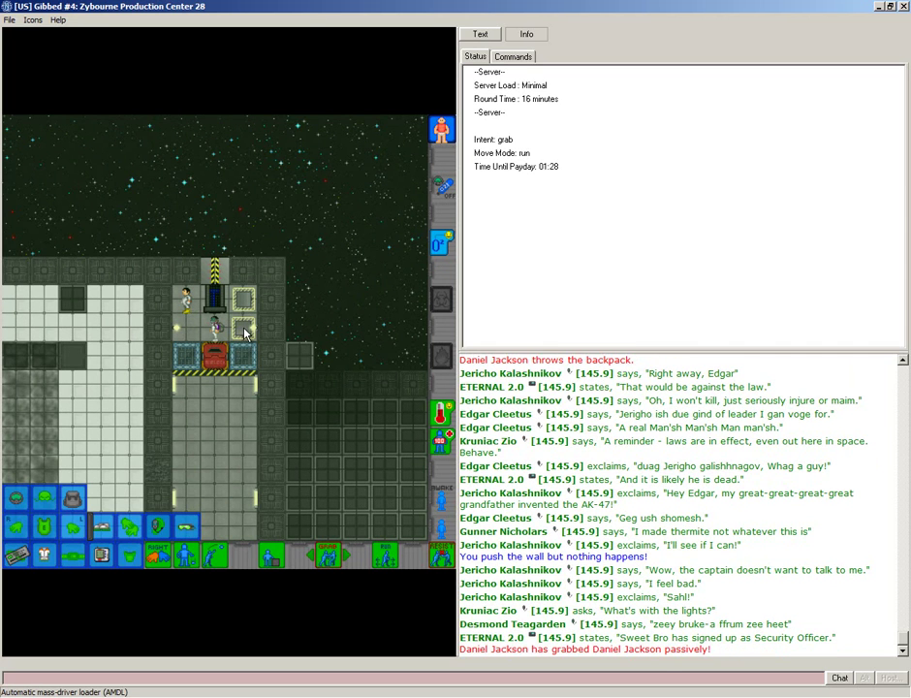
pyautogui.click(245, 332)
pyautogui.click(245, 332)
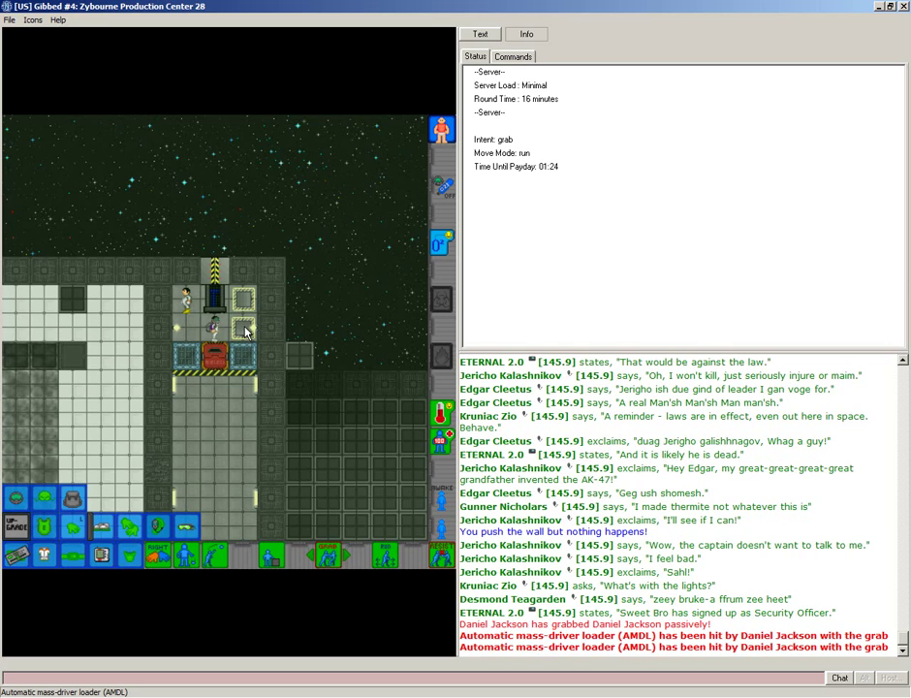
pyautogui.press('Left')
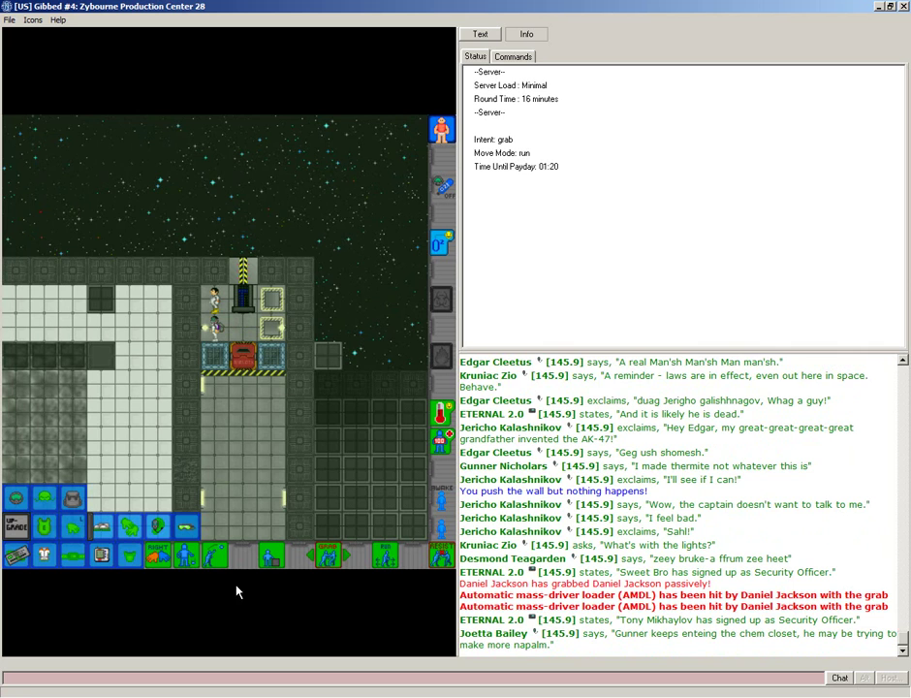
# Start pulling Daniel Jackson and step east and west.
pyautogui.rightClick(211, 304)
pyautogui.moveTo(256, 325)
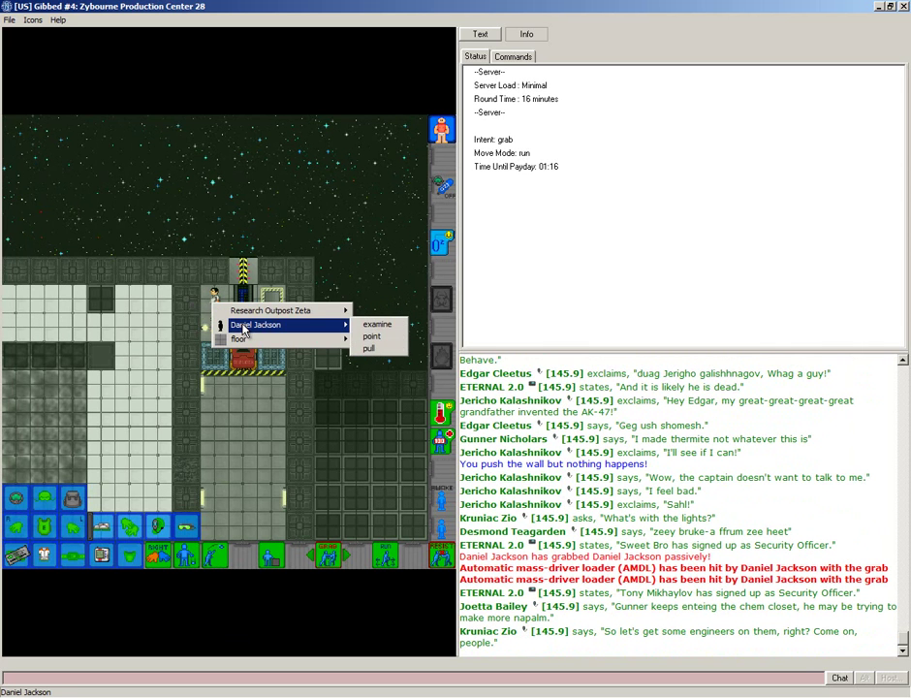
pyautogui.click(369, 348)
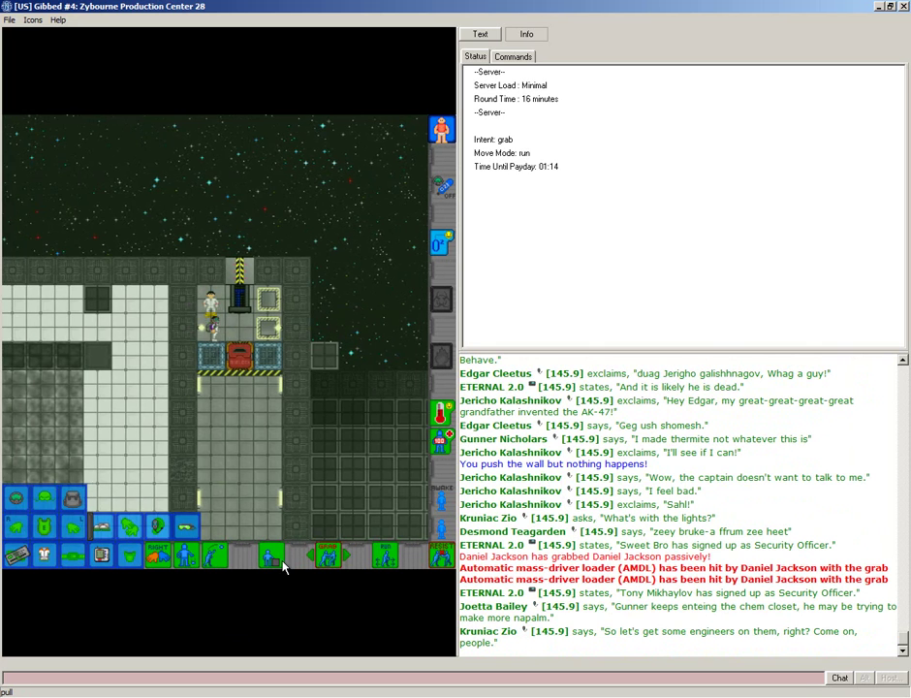
pyautogui.press('Left')
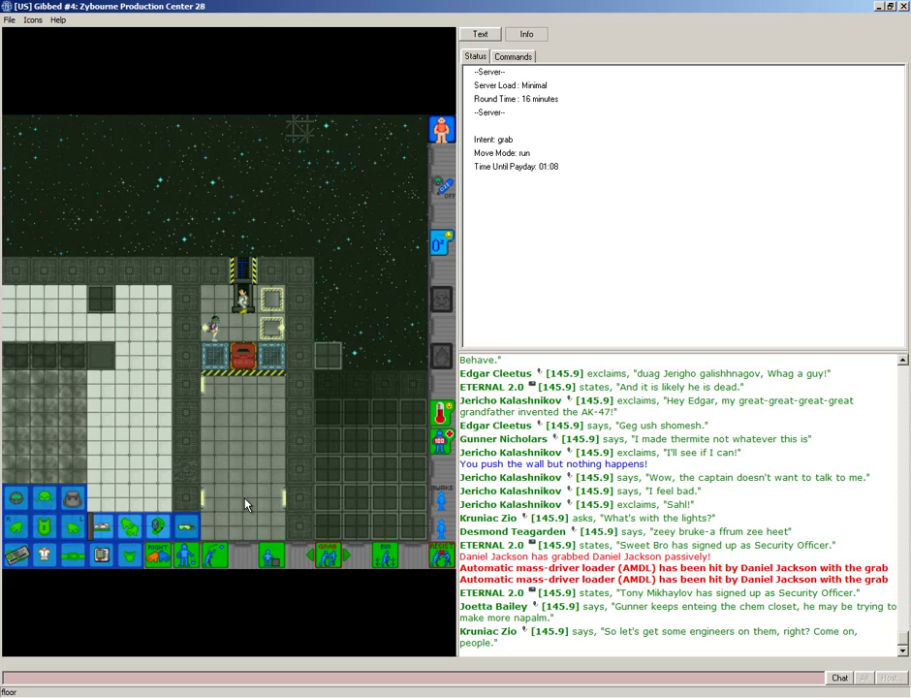
pyautogui.press('Right')
pyautogui.press('Right')
pyautogui.press('Left')
pyautogui.press('Left')
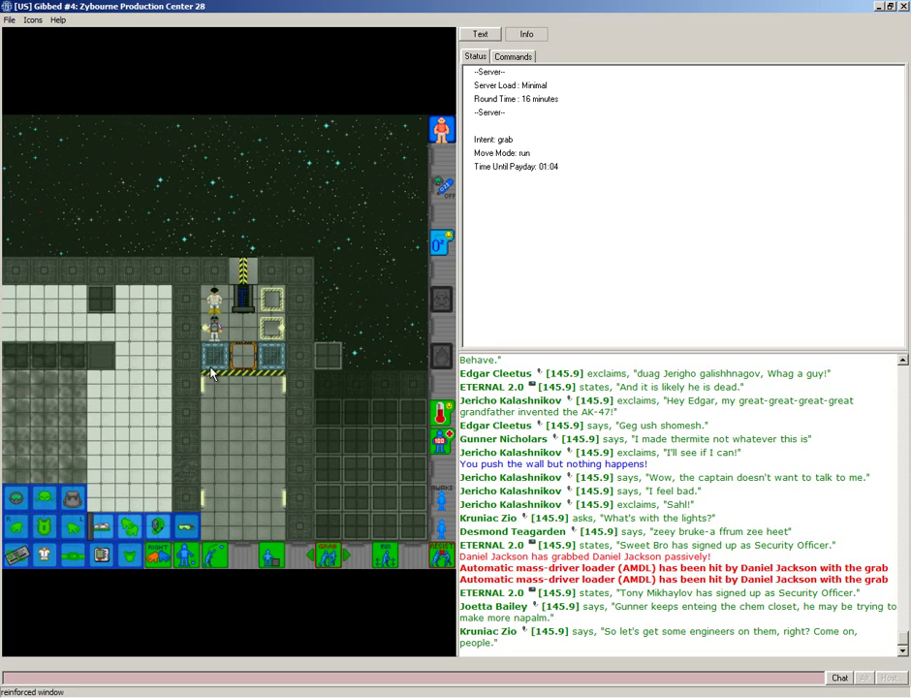
# Pull Daniel Jackson again and walk around inside the airlock.
pyautogui.rightClick(213, 314)
pyautogui.moveTo(255, 334)
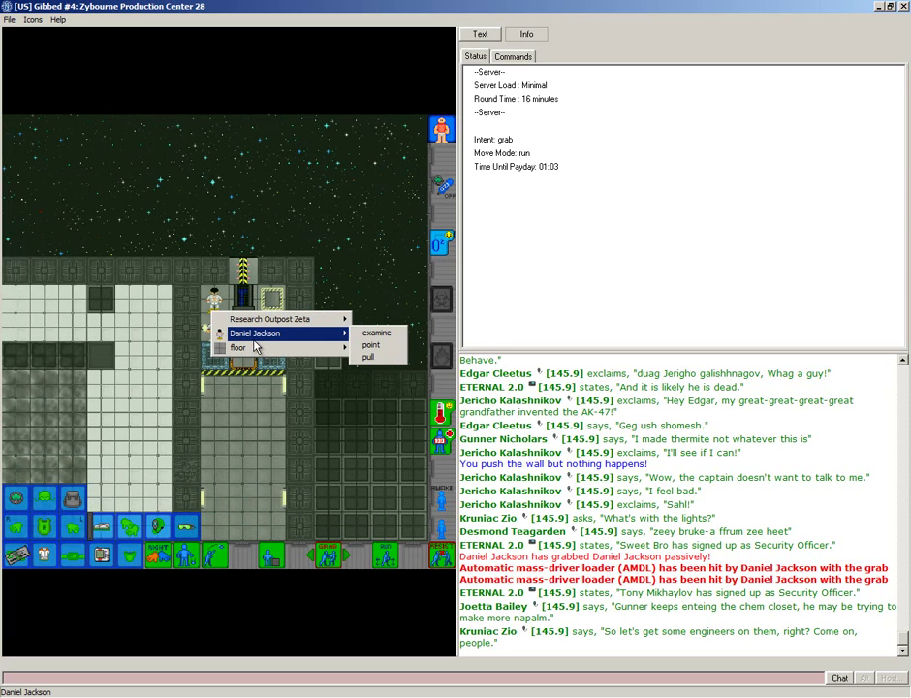
pyautogui.click(388, 358)
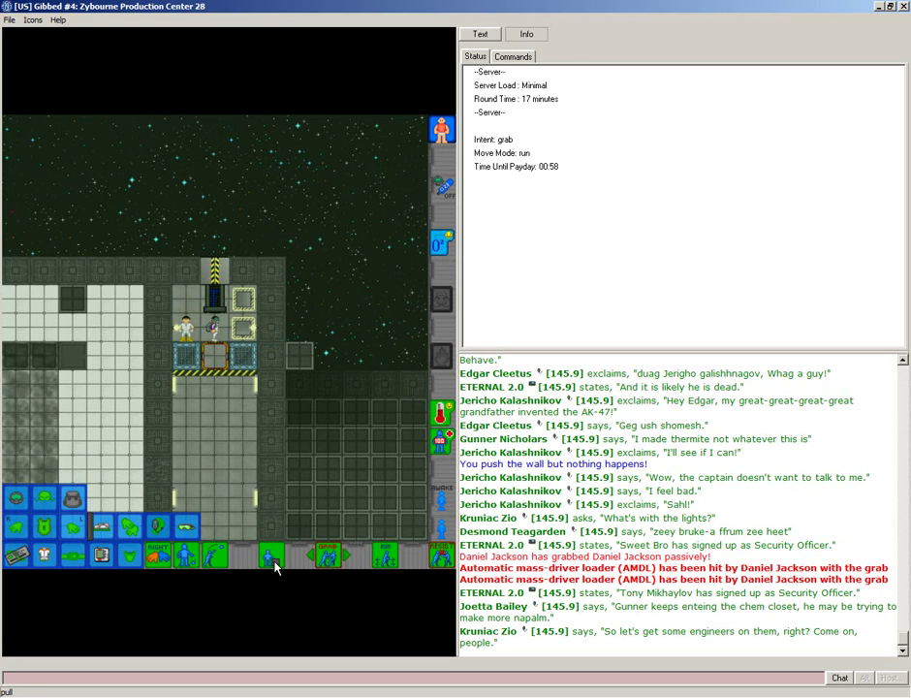
pyautogui.press('Left')
pyautogui.press('Up')
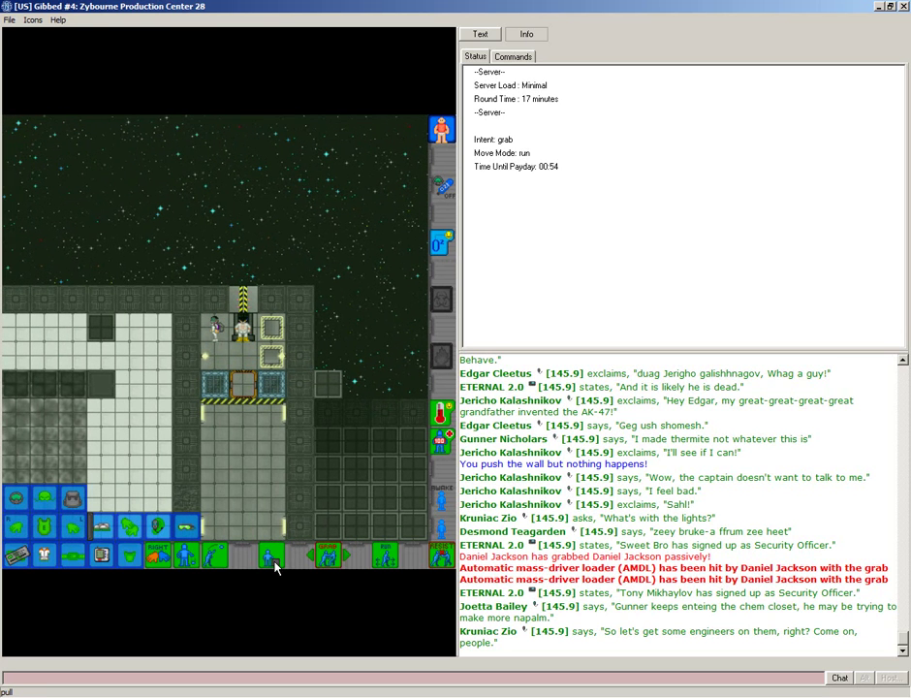
pyautogui.press('Down')
pyautogui.press('Up')
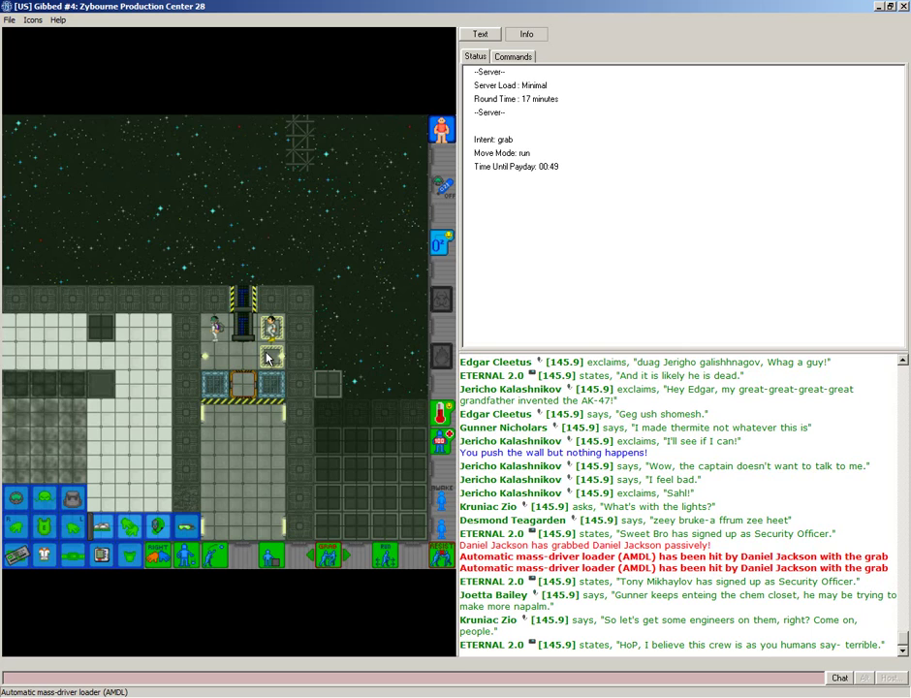
pyautogui.press('Down')
pyautogui.press('Right')
pyautogui.press('Right')
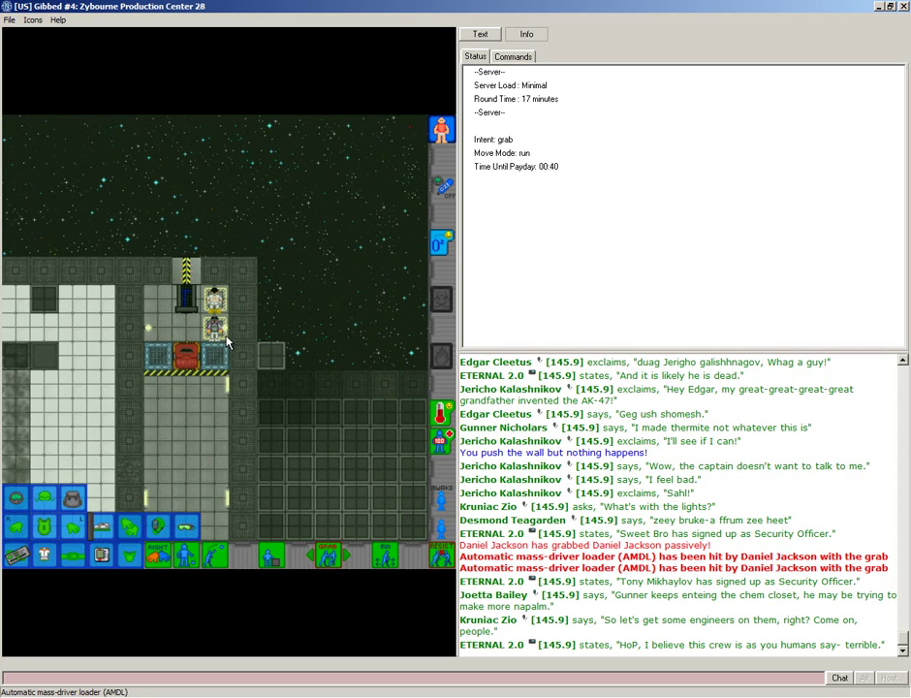
# Pull Daniel Jackson a third time and step left with him.
pyautogui.press('Left')
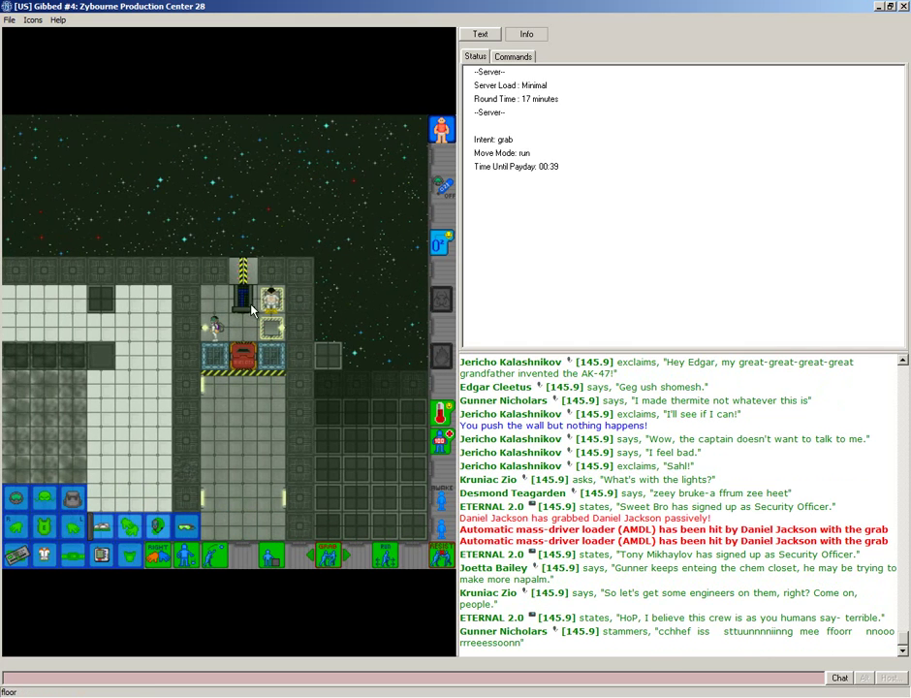
pyautogui.rightClick(247, 306)
pyautogui.moveTo(288, 325)
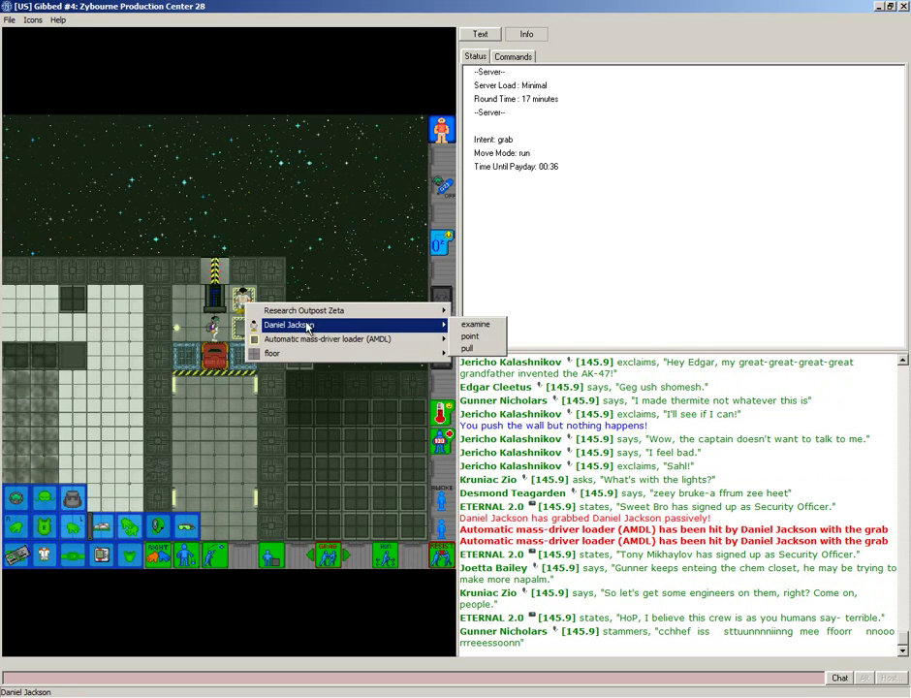
pyautogui.click(463, 405)
pyautogui.press('Left')
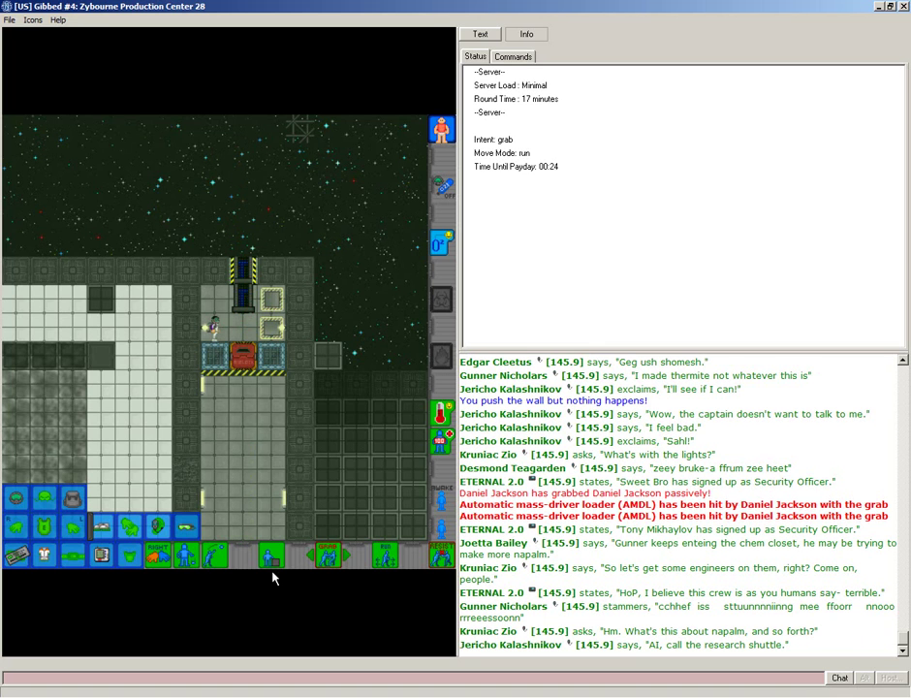
# Leave the airlock and walk north-east through the station corridors.
pyautogui.press('Right')
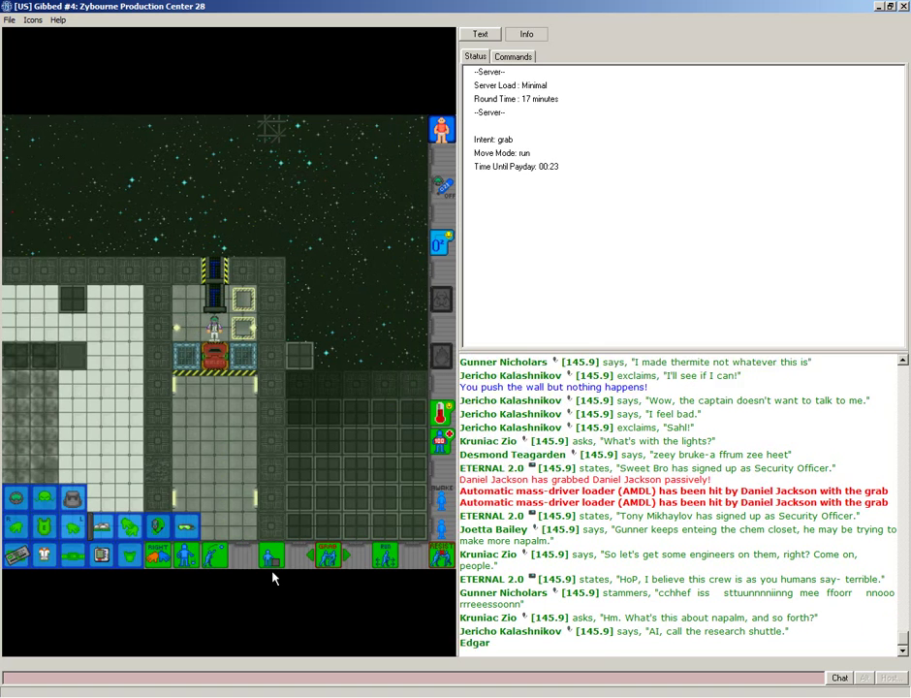
pyautogui.press('Down')
pyautogui.press('Down')
pyautogui.press('Down')
pyautogui.press('Down')
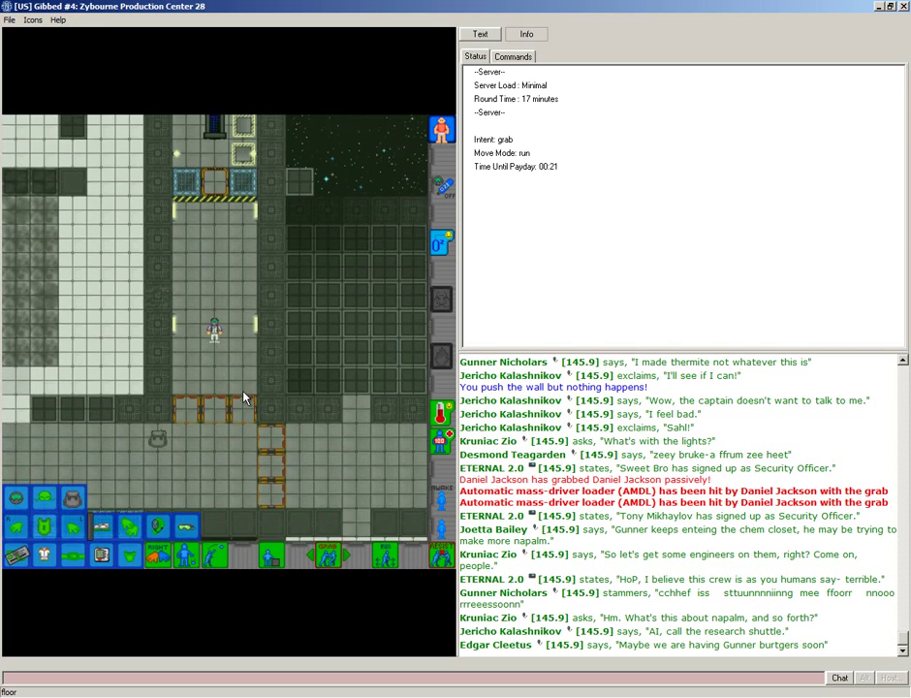
pyautogui.press('Down')
pyautogui.press('Down')
pyautogui.press('Down')
pyautogui.press('Down')
pyautogui.press('Left')
pyautogui.press('Left')
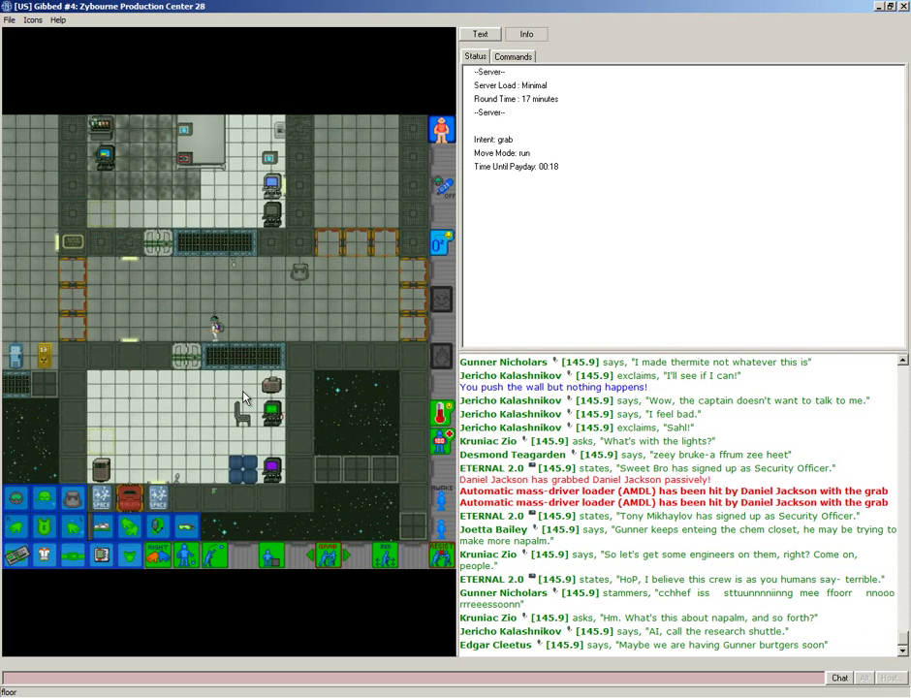
pyautogui.press('Left')
pyautogui.press('Left')
pyautogui.press('Up')
pyautogui.press('Up')
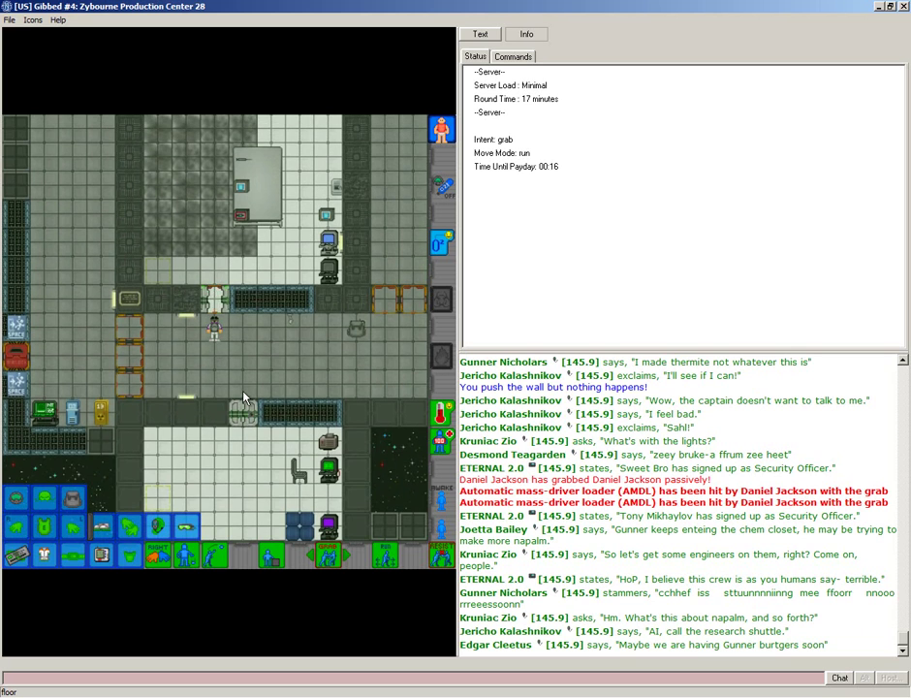
pyautogui.press('Up')
pyautogui.press('Right')
pyautogui.press('Up')
pyautogui.press('Up')
pyautogui.press('Right')
pyautogui.press('Right')
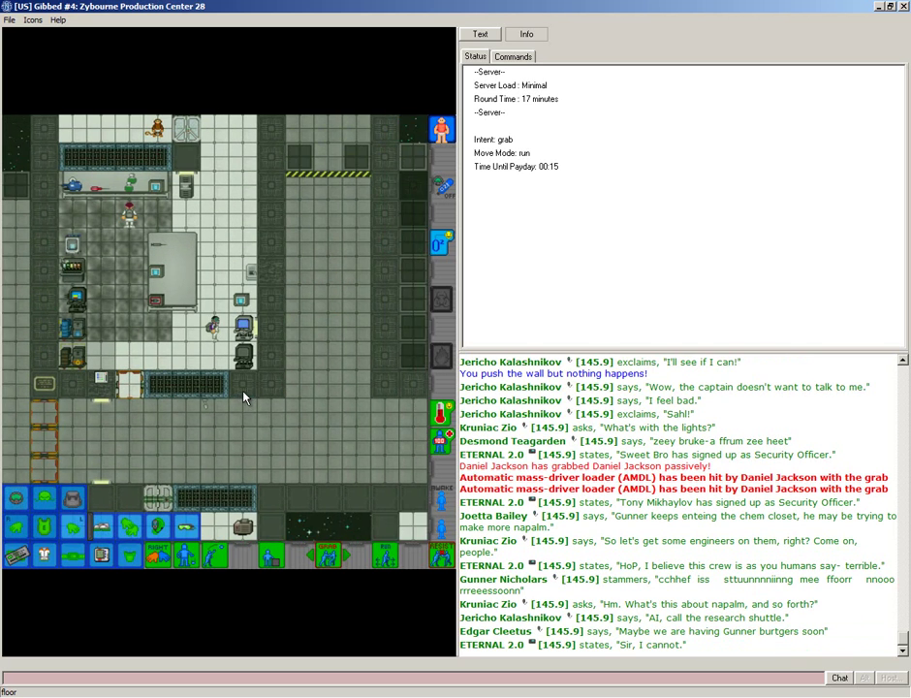
pyautogui.press('Up')
pyautogui.press('Up')
pyautogui.press('Up')
# Walk back south-east along the corridor into the Artifact Lab's white room.
pyautogui.press('Down')
pyautogui.press('Down')
pyautogui.press('Down')
pyautogui.press('Down')
pyautogui.press('Left')
pyautogui.press('Left')
pyautogui.press('Left')
pyautogui.press('Left')
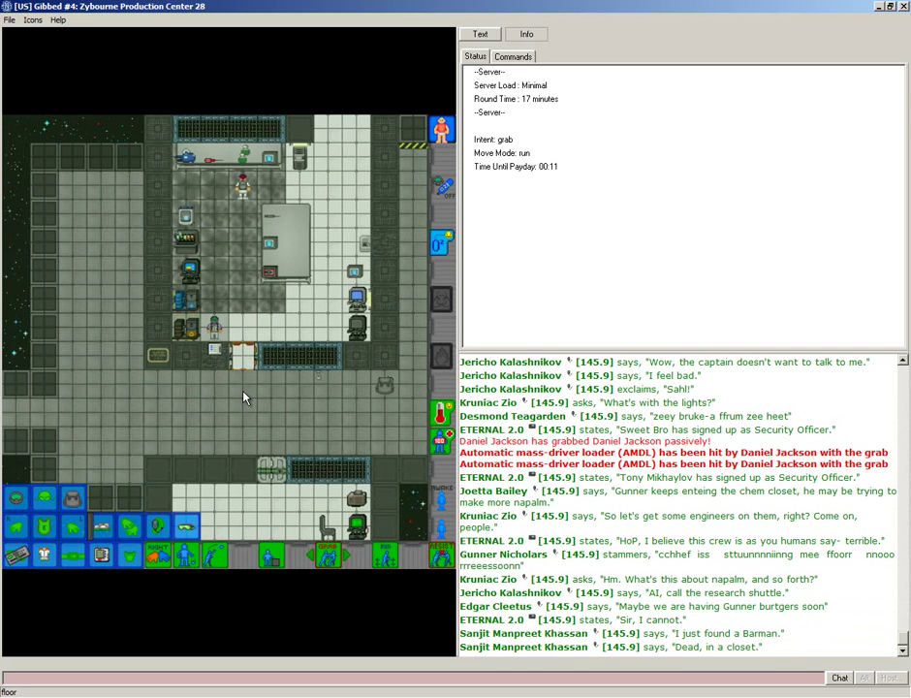
pyautogui.press('Down')
pyautogui.press('Right')
pyautogui.press('Right')
pyautogui.press('Right')
pyautogui.press('Down')
pyautogui.press('Down')
pyautogui.press('Down')
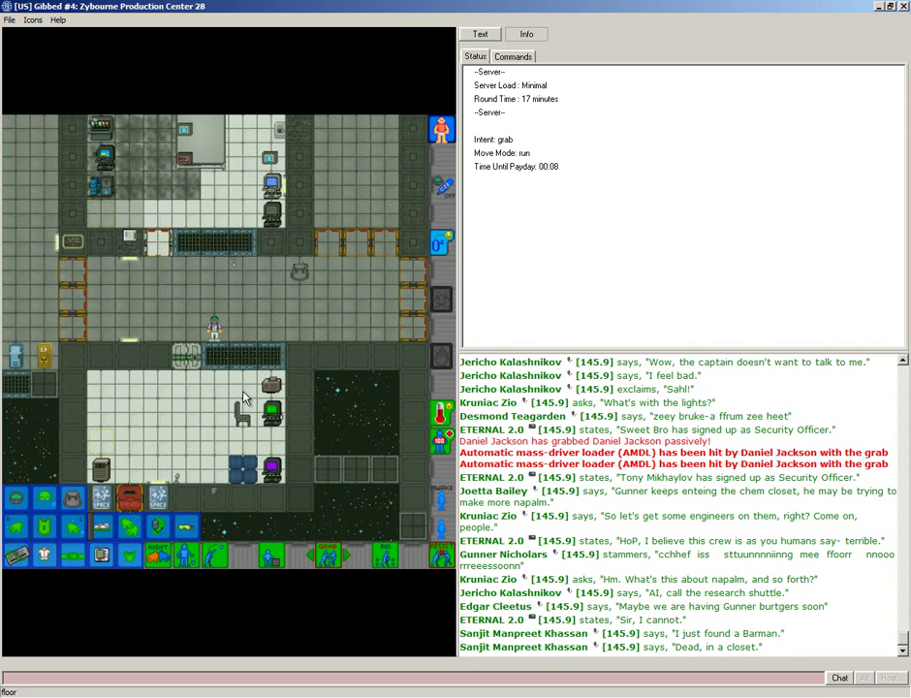
pyautogui.press('Left')
pyautogui.press('Left')
pyautogui.press('Right')
pyautogui.press('Down')
pyautogui.press('Down')
pyautogui.press('Down')
pyautogui.press('Left')
pyautogui.press('Left')
pyautogui.press('Down')
# Check the table's contents, then walk around the white room.
pyautogui.rightClick(184, 276)
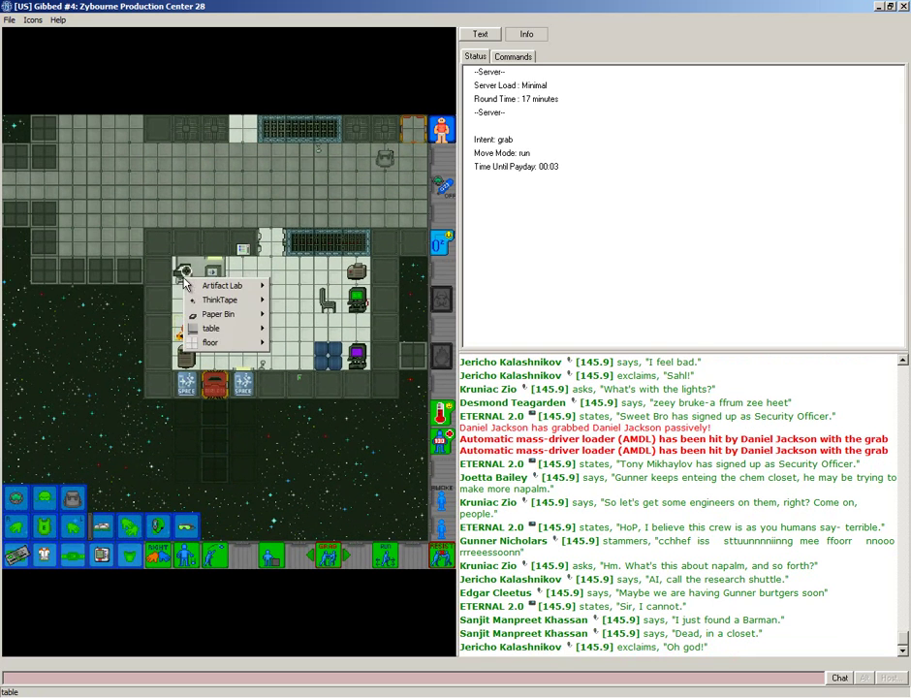
pyautogui.click(301, 297)
pyautogui.press('Up')
pyautogui.press('Left')
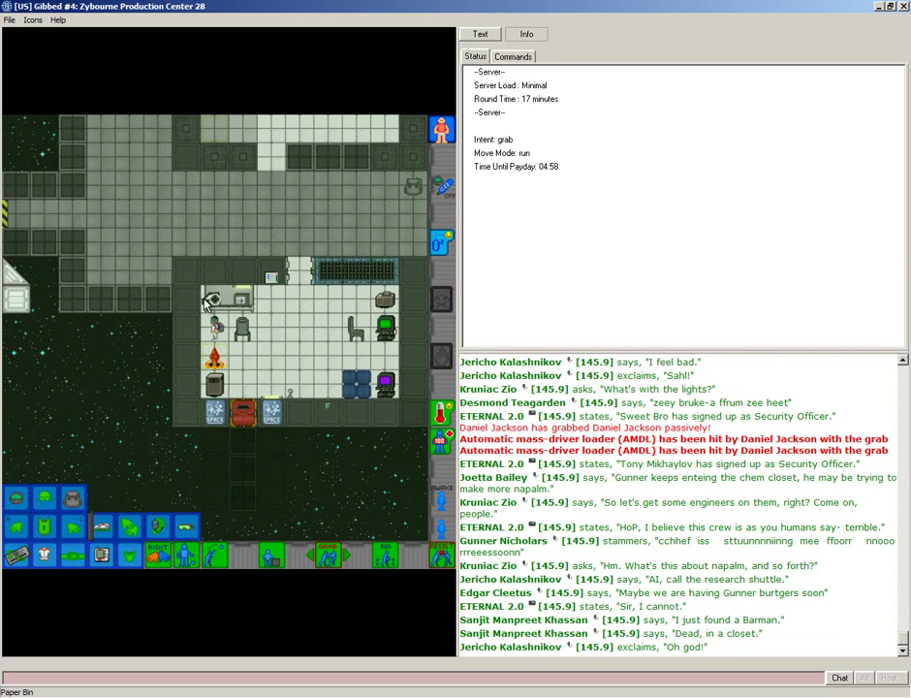
pyautogui.press('Right')
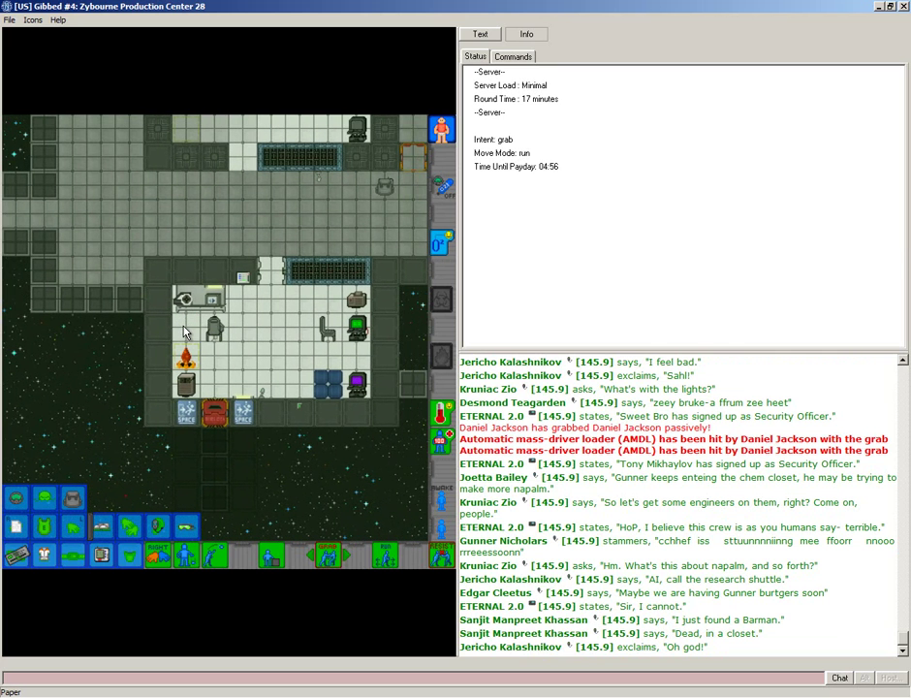
pyautogui.press('Right')
pyautogui.press('Up')
pyautogui.press('Up')
# Walk out of the room, east and north along the corridor to the next room.
pyautogui.press('Right')
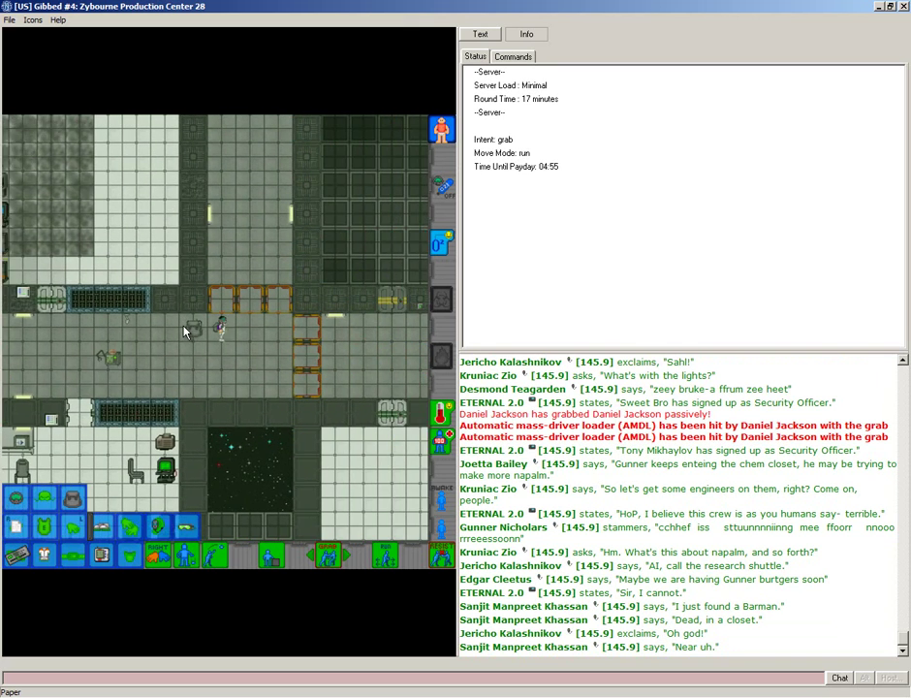
pyautogui.press('Right')
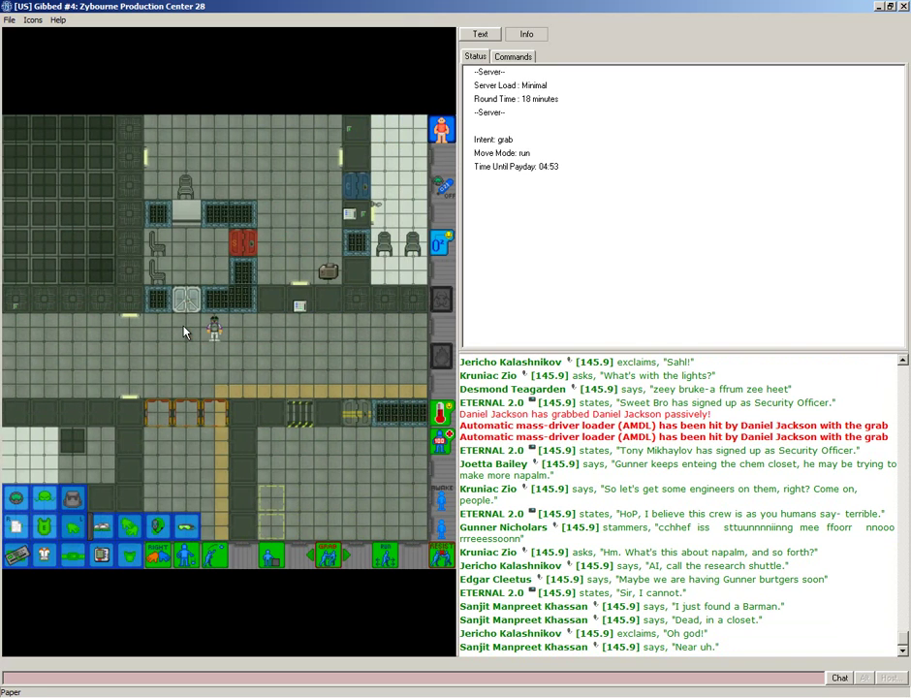
pyautogui.press('Right')
pyautogui.press('Up')
pyautogui.press('Up')
pyautogui.press('Up')
pyautogui.press('Right')
pyautogui.press('Right')
pyautogui.press('Right')
pyautogui.press('Right')
pyautogui.press('Up')
pyautogui.press('Up')
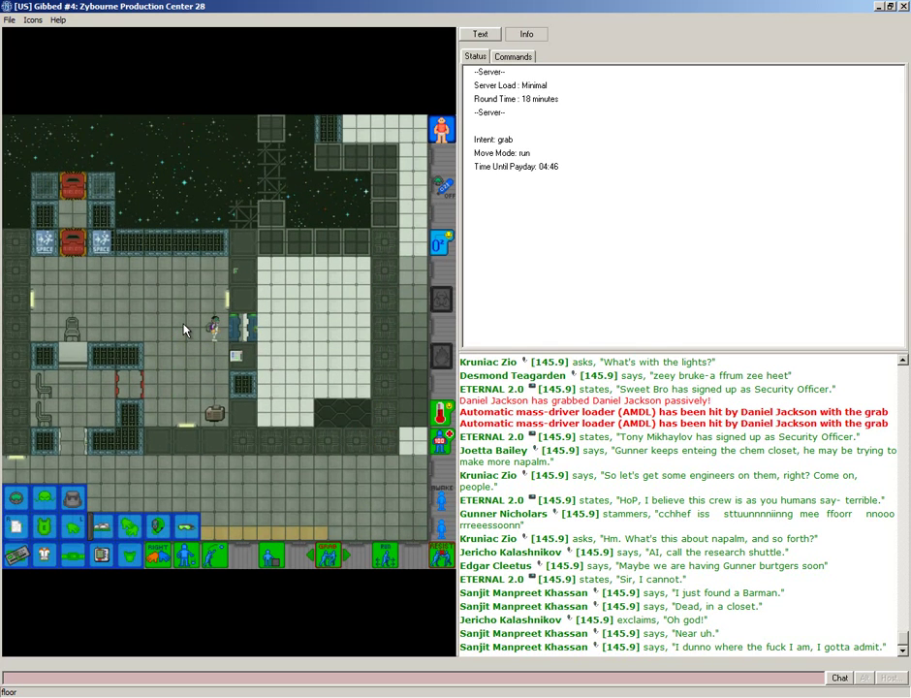
pyautogui.press('Right')
pyautogui.press('Right')
pyautogui.press('Up')
# Roll the leaf into the paper and stow the gas mask in the backpack.
pyautogui.press('pagedown')
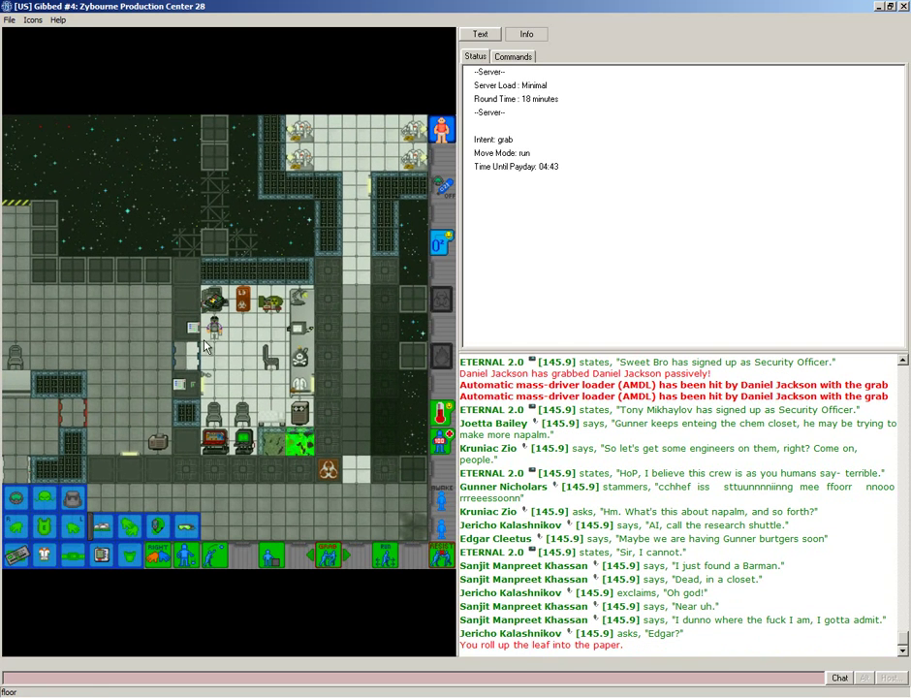
pyautogui.press('Right')
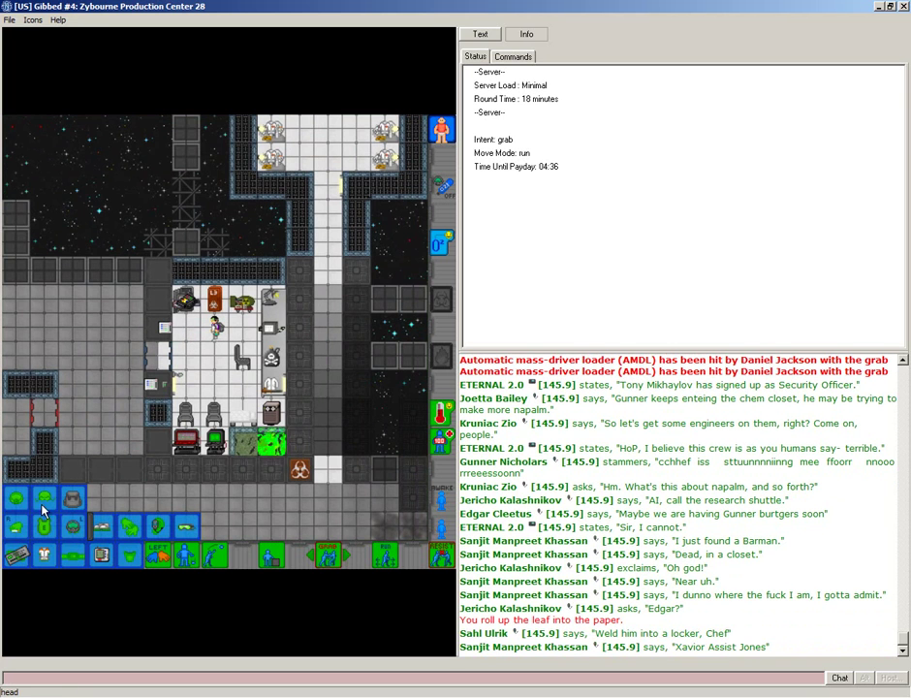
pyautogui.click(76, 504)
pyautogui.press('pageup')
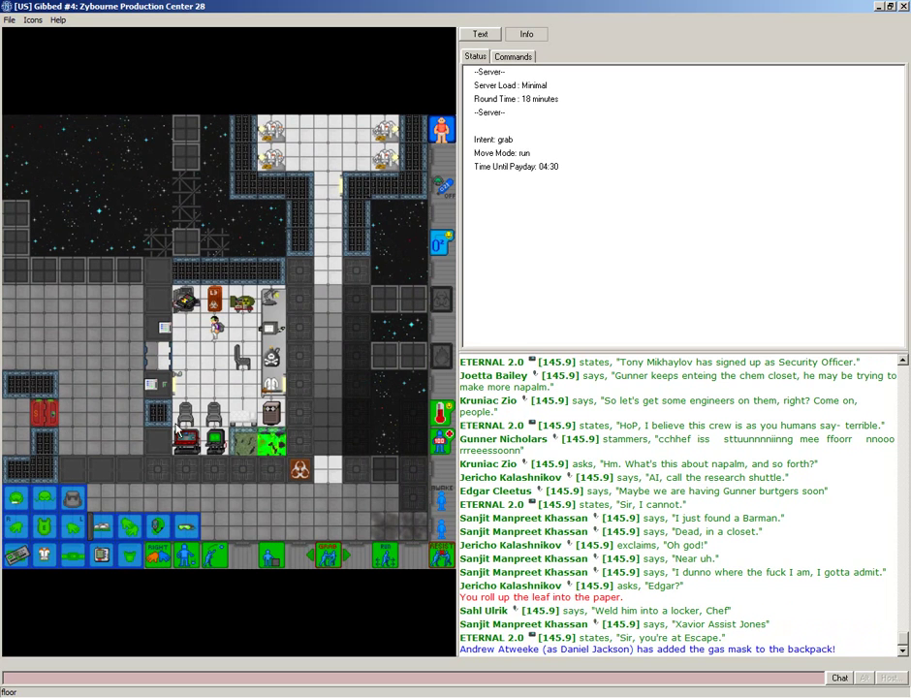
# Take the Zippo from the office tile, light the spliff, and walk to the terminal.
pyautogui.rightClick(191, 306)
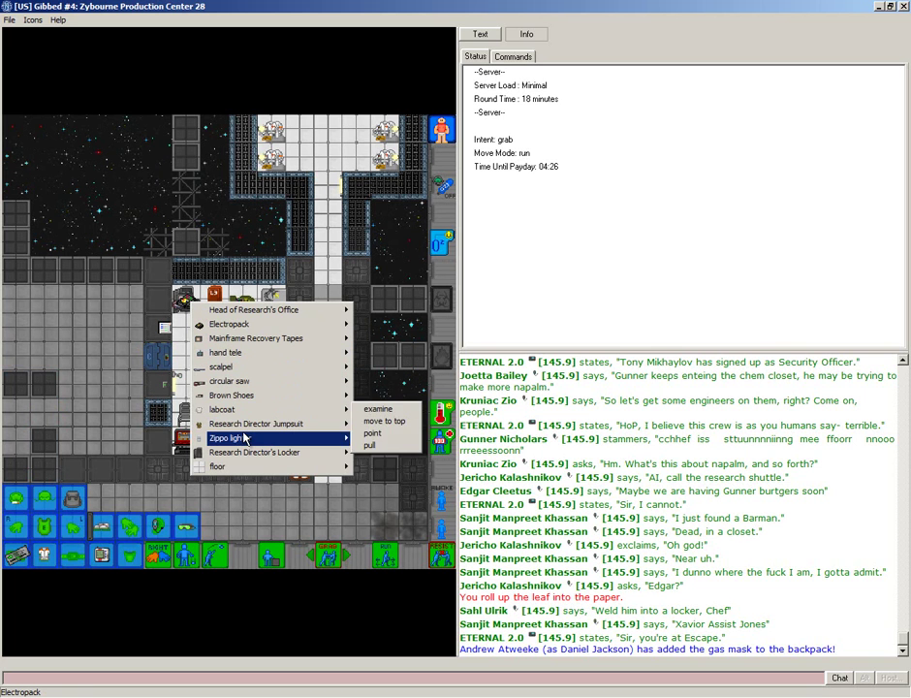
pyautogui.moveTo(254, 452)
pyautogui.click(408, 480)
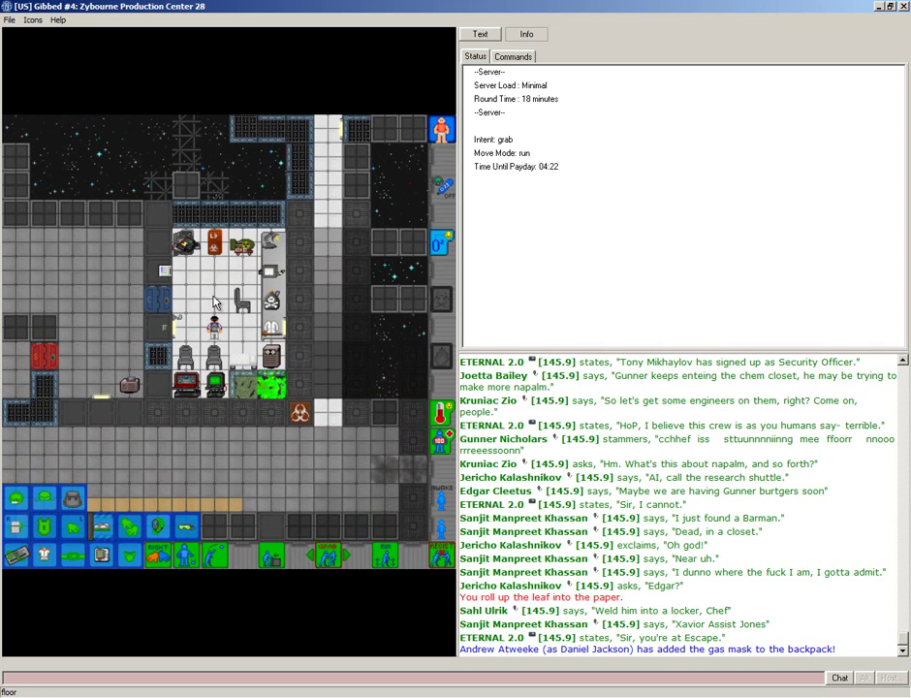
pyautogui.click(17, 531)
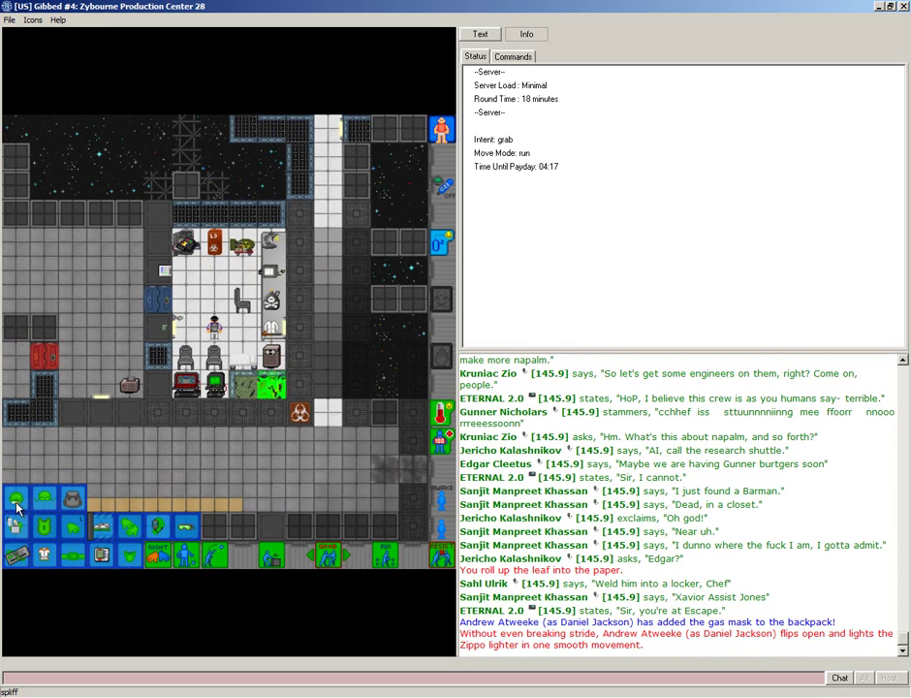
pyautogui.click(17, 507)
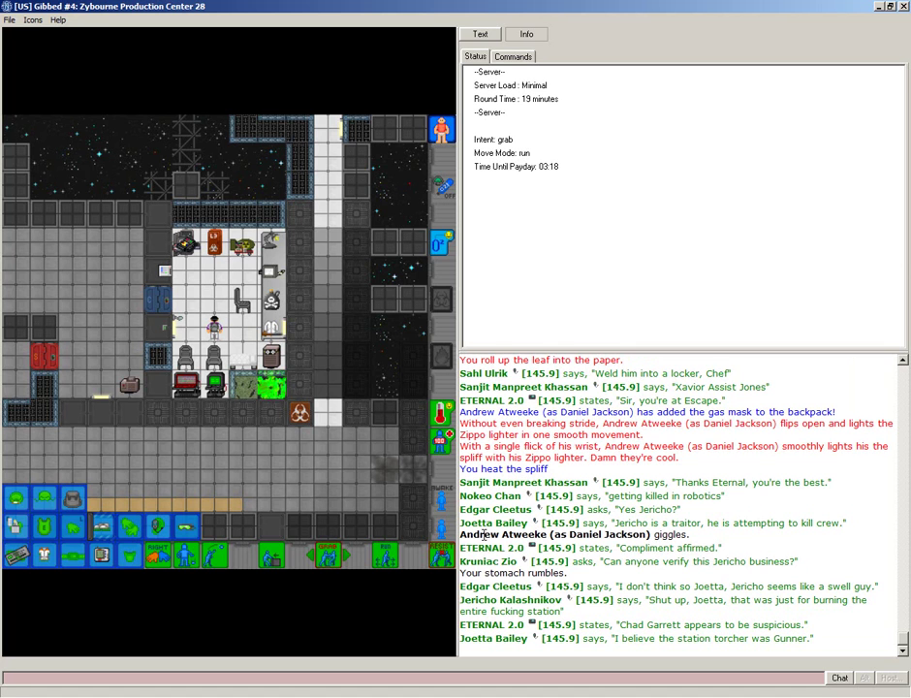
pyautogui.press('Down')
pyautogui.press('Left')
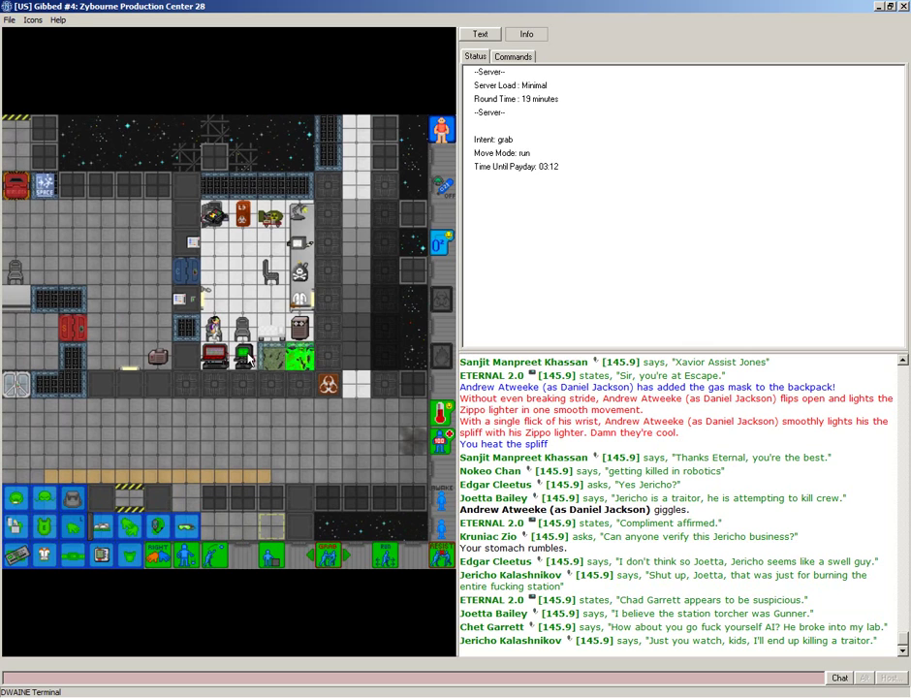
# Enter 'research gbs' in the PlaguePal terminal, then close its window.
pyautogui.click(249, 357)
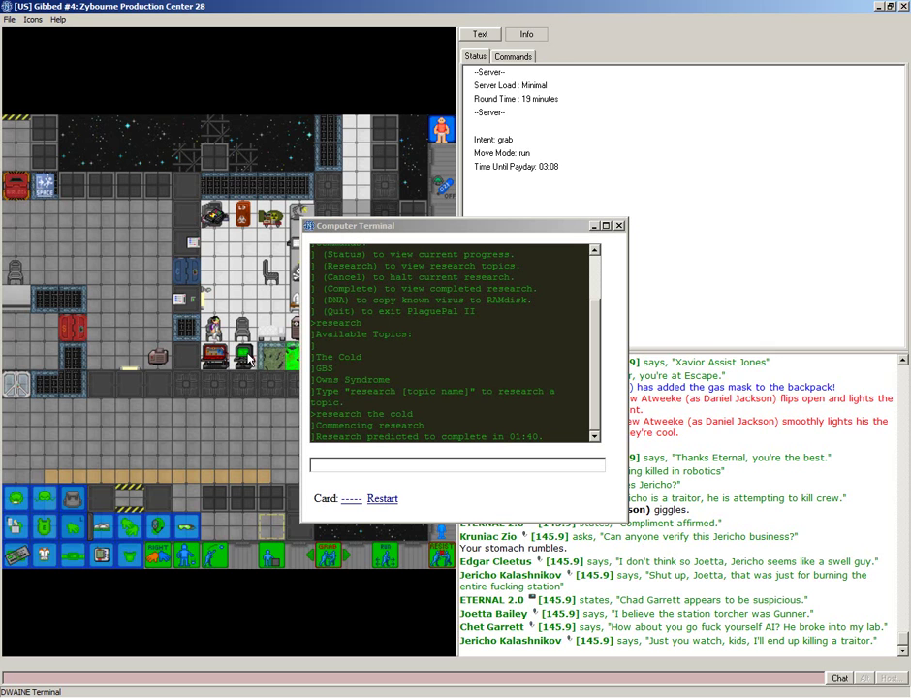
pyautogui.write('research')
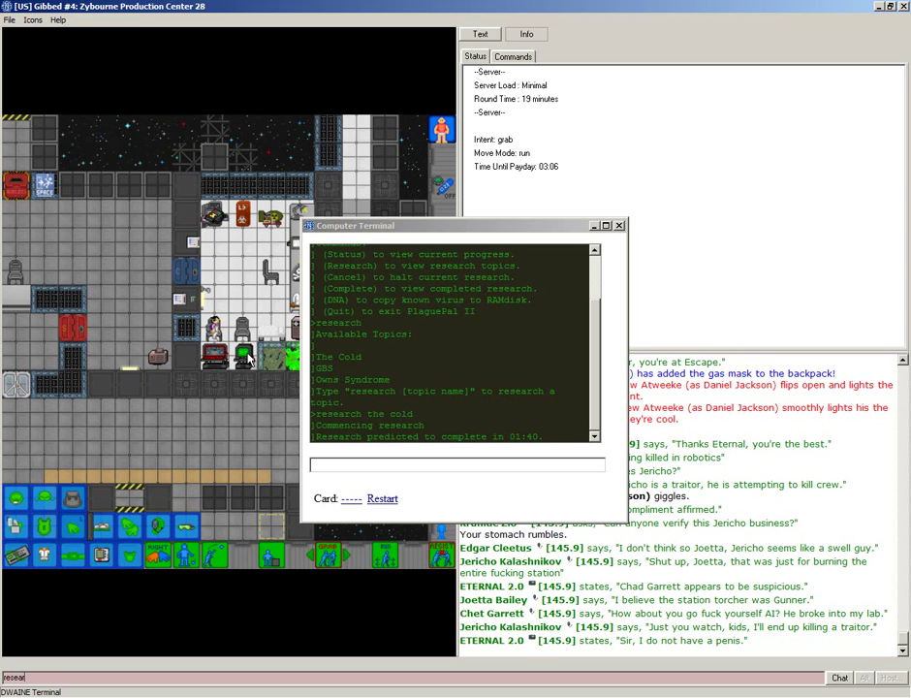
pyautogui.write('gbs')
pyautogui.press('Return')
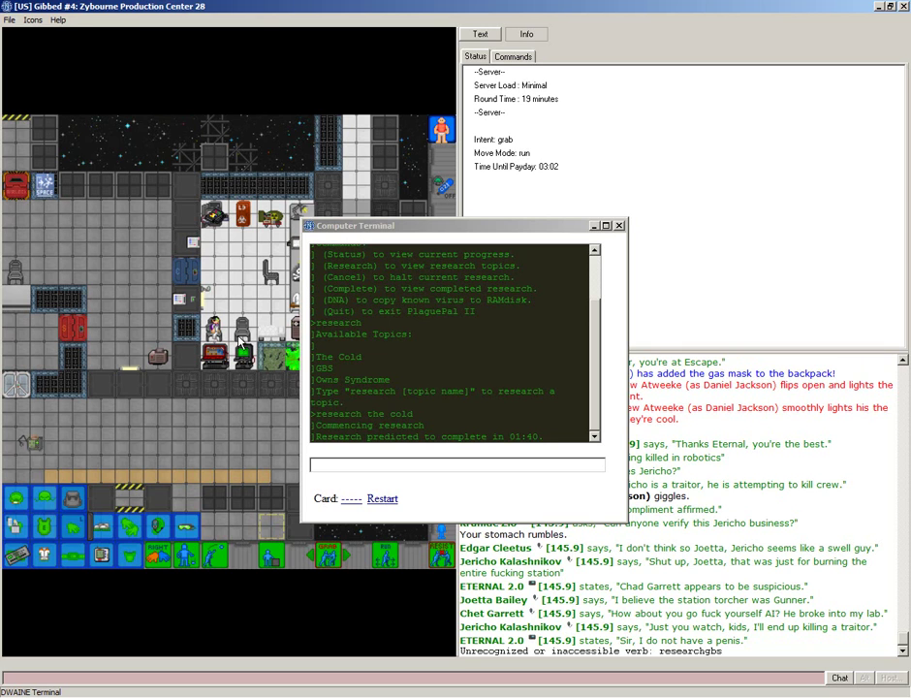
pyautogui.click(395, 466)
pyautogui.write('research gbs')
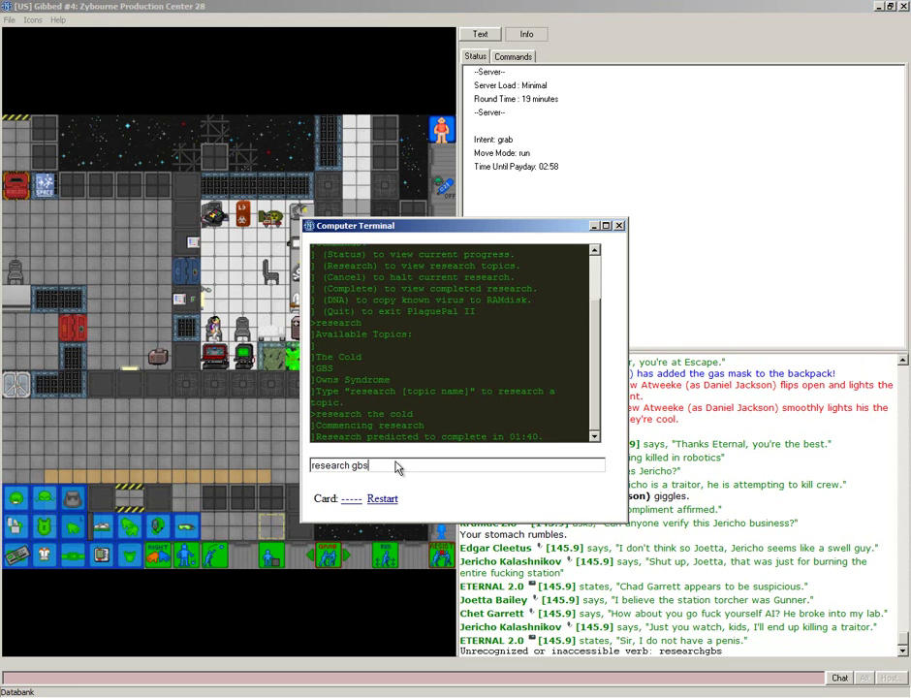
pyautogui.press('Return')
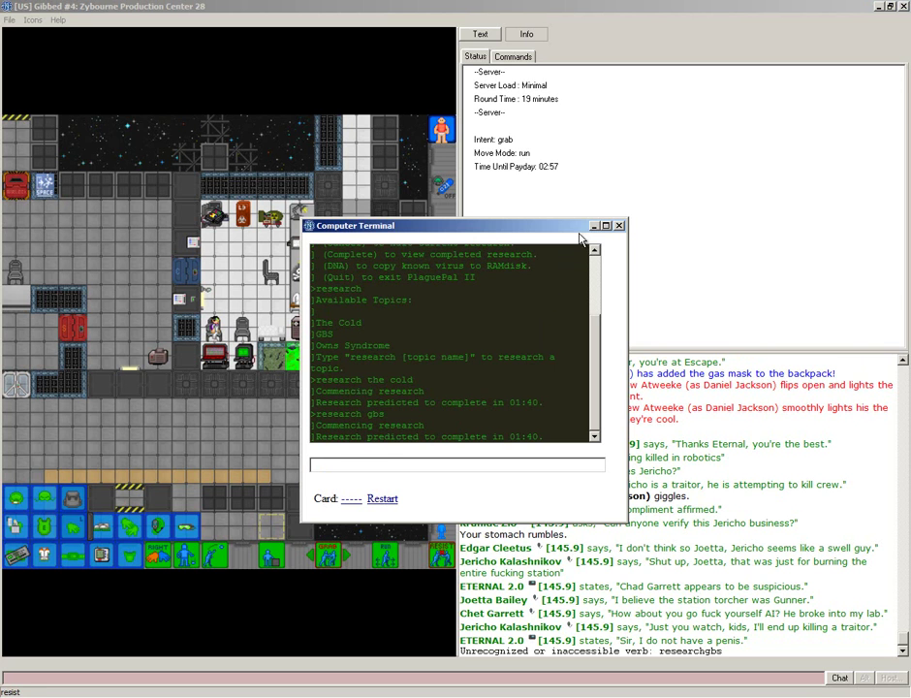
pyautogui.click(619, 225)
# Walk back into the office and swap the outer suit for the white labcoat.
pyautogui.press('Up')
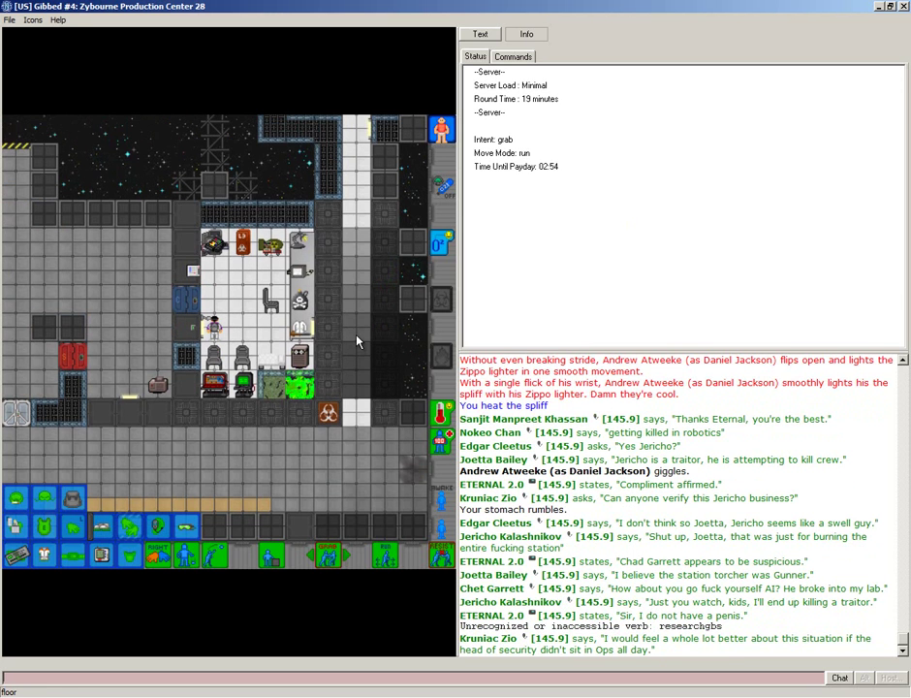
pyautogui.press('Right')
pyautogui.press('Right')
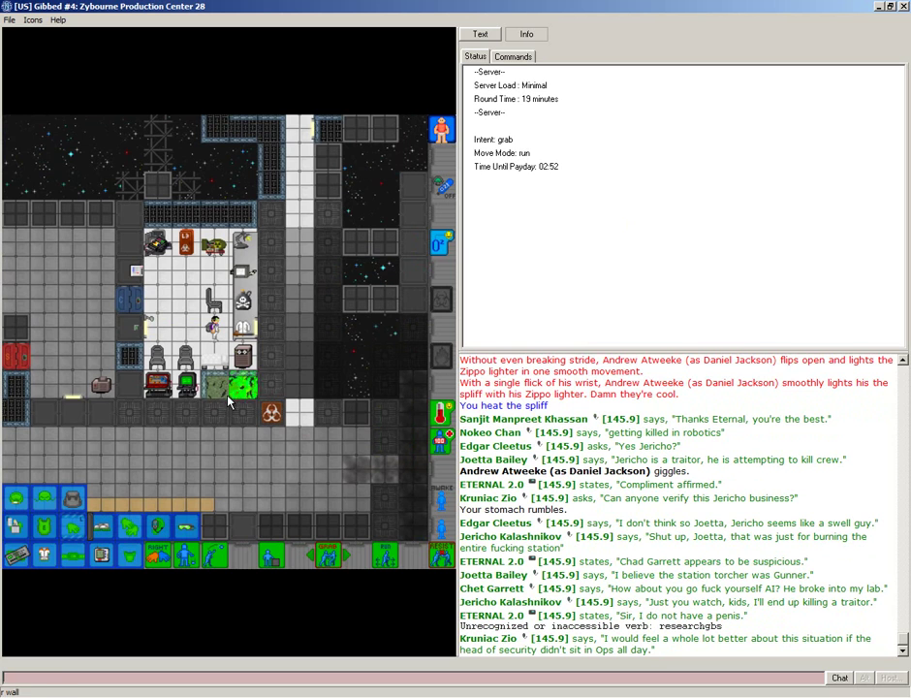
pyautogui.click(155, 552)
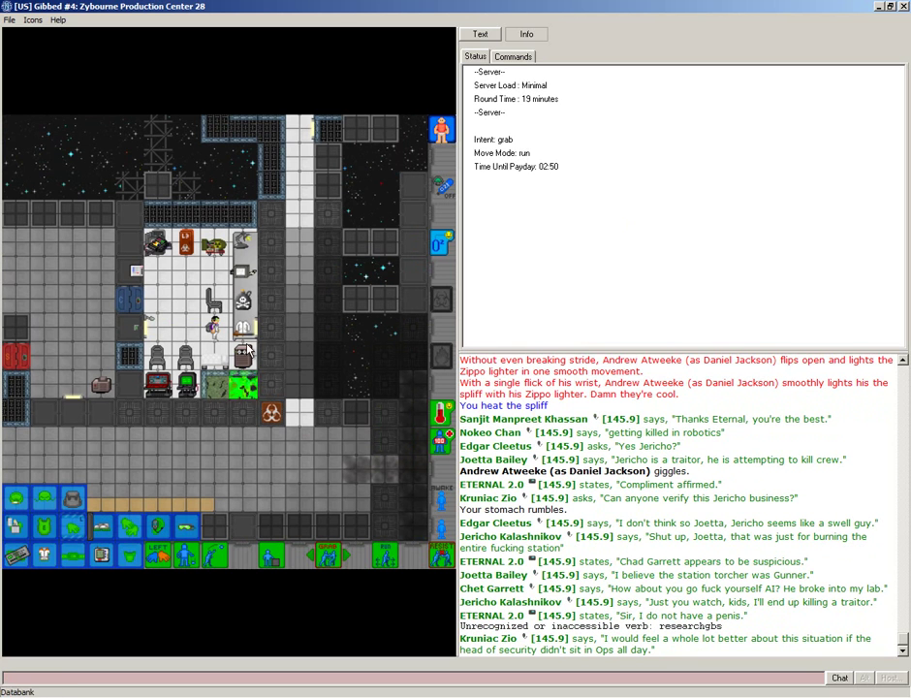
pyautogui.click(68, 523)
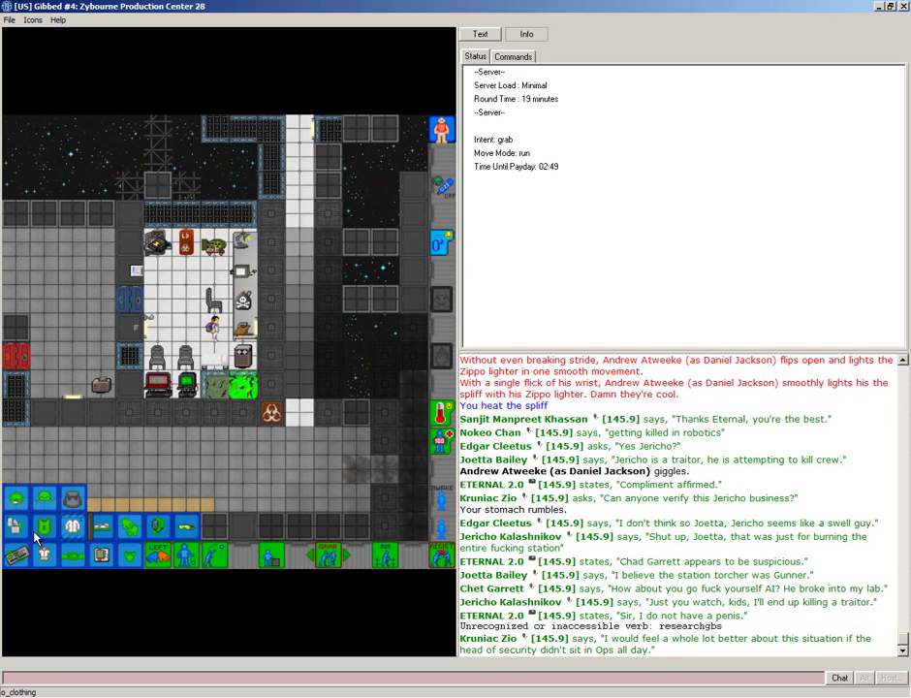
pyautogui.press('Left')
pyautogui.press('Left')
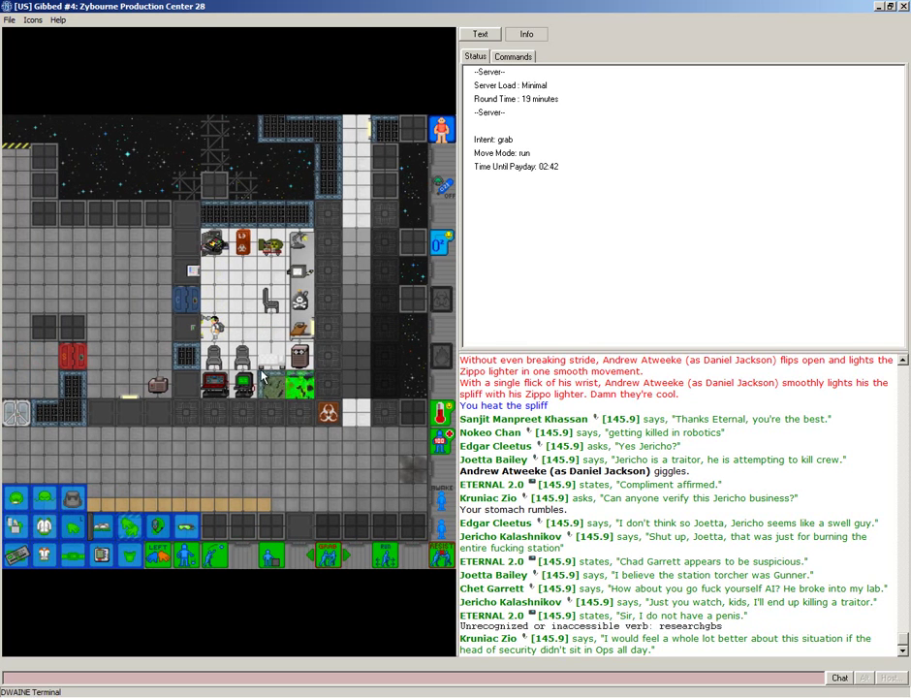
# Check the items on the table, then walk west out of the research office.
pyautogui.rightClick(304, 305)
pyautogui.click(376, 256)
pyautogui.press('Up')
pyautogui.press('Up')
pyautogui.press('Right')
pyautogui.press('Right')
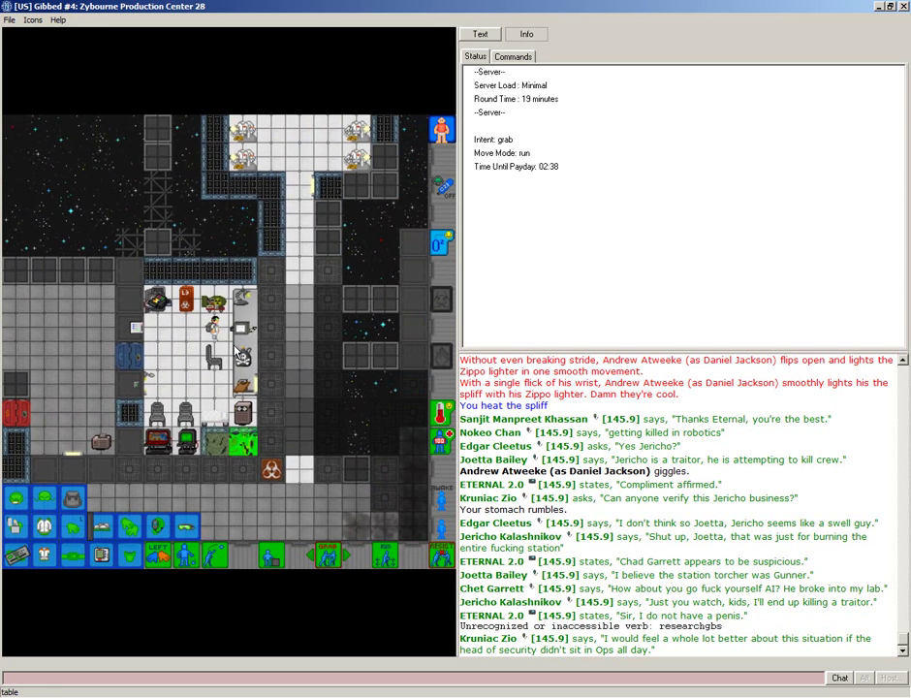
pyautogui.press('Down')
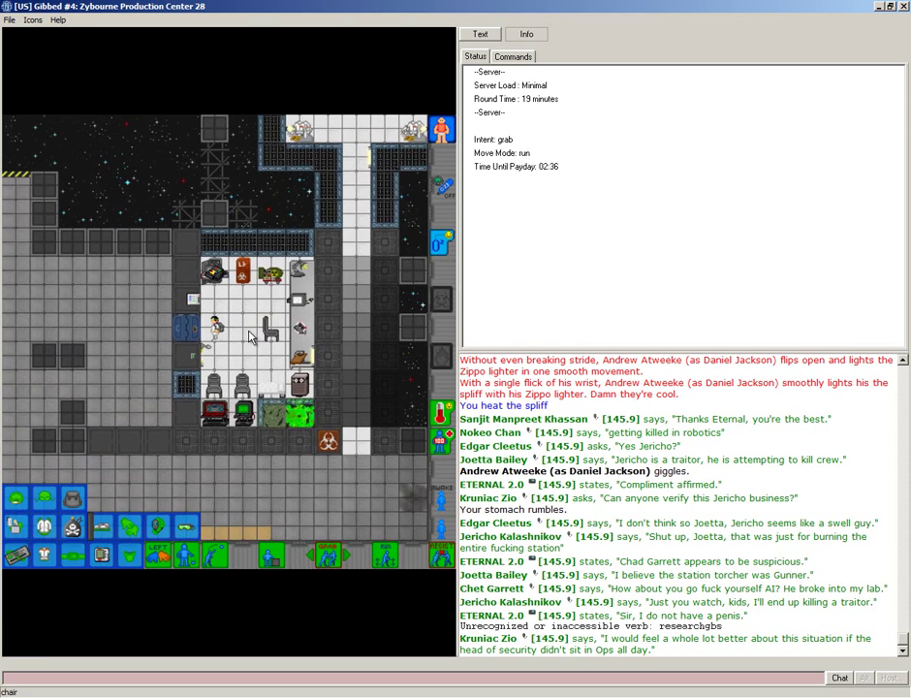
pyautogui.press('Left')
pyautogui.press('Left')
pyautogui.press('Down')
pyautogui.press('Up')
# Walk west and south along the corridors to the shuttle dock airlock.
pyautogui.press('Down')
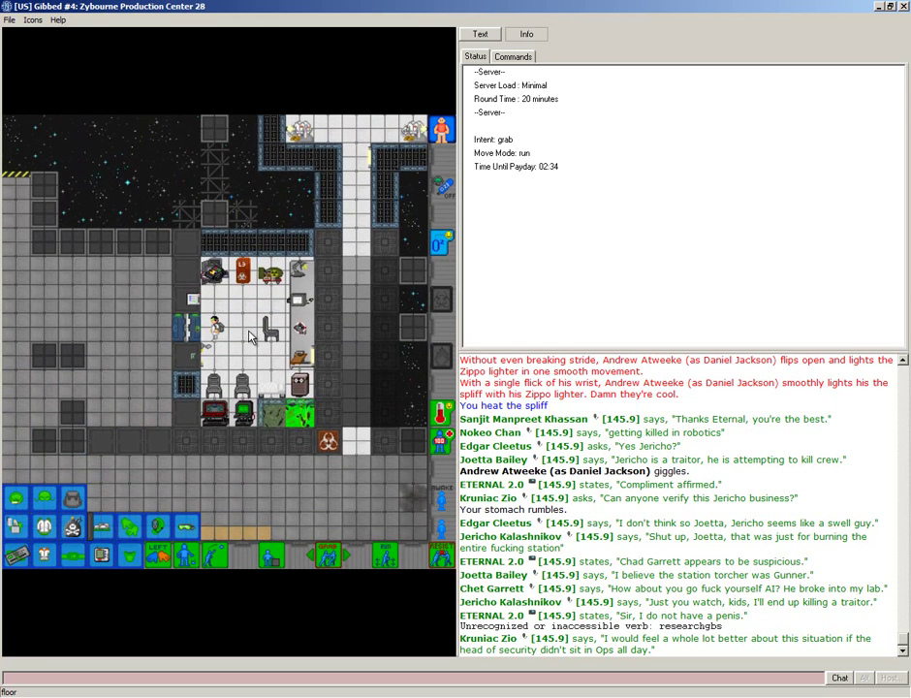
pyautogui.press('Left')
pyautogui.press('Left')
pyautogui.press('Left')
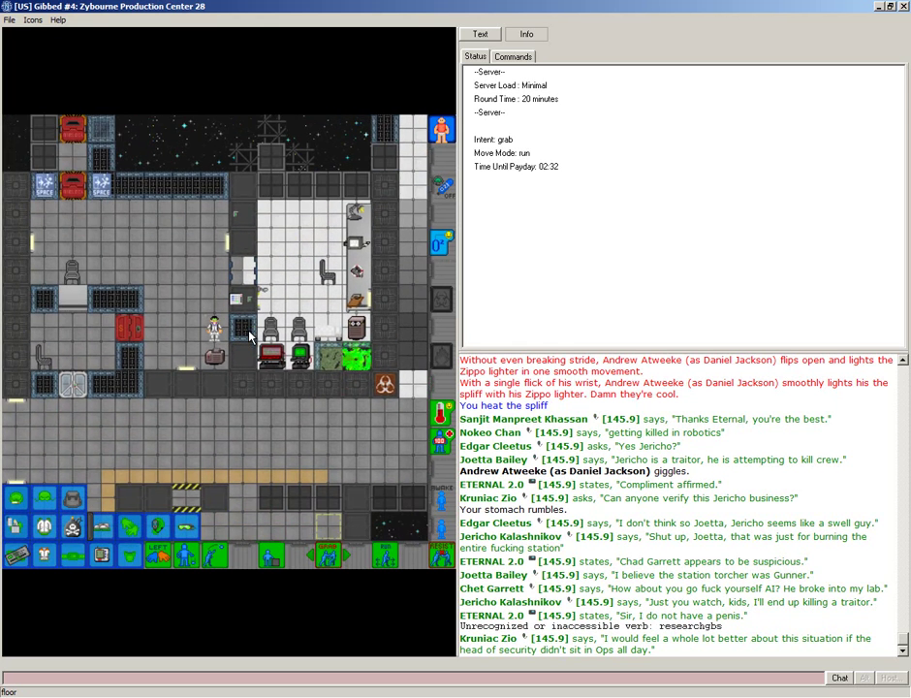
pyautogui.press('Left')
pyautogui.press('Left')
pyautogui.press('Left')
pyautogui.press('Left')
pyautogui.press('Down')
pyautogui.press('Down')
pyautogui.press('Down')
pyautogui.press('Down')
pyautogui.press('Down')
pyautogui.press('Down')
pyautogui.press('Down')
pyautogui.press('Left')
pyautogui.press('Left')
pyautogui.press('Left')
pyautogui.press('Left')
pyautogui.press('Up')
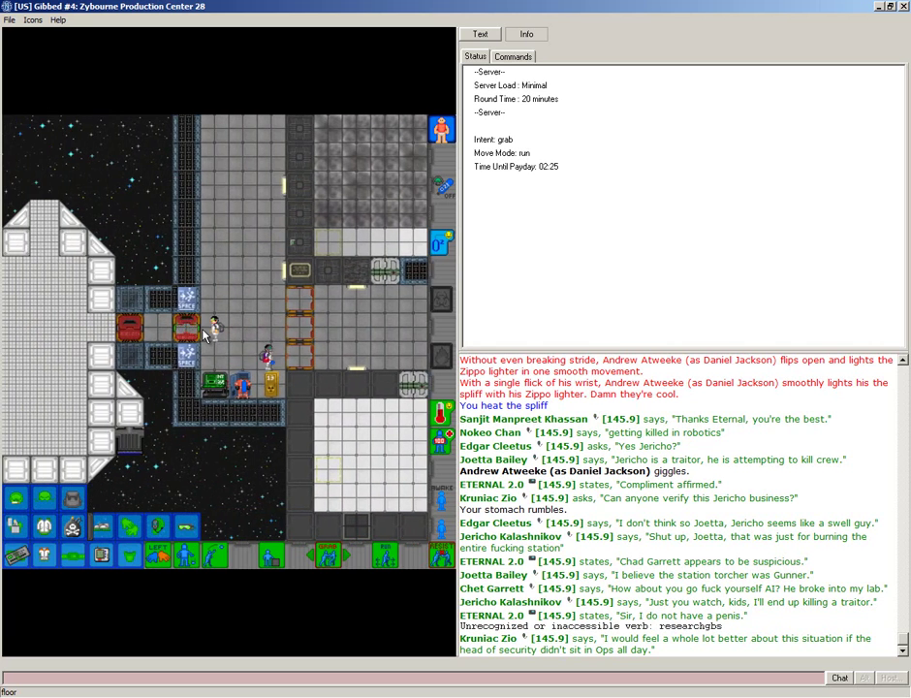
pyautogui.press('Left')
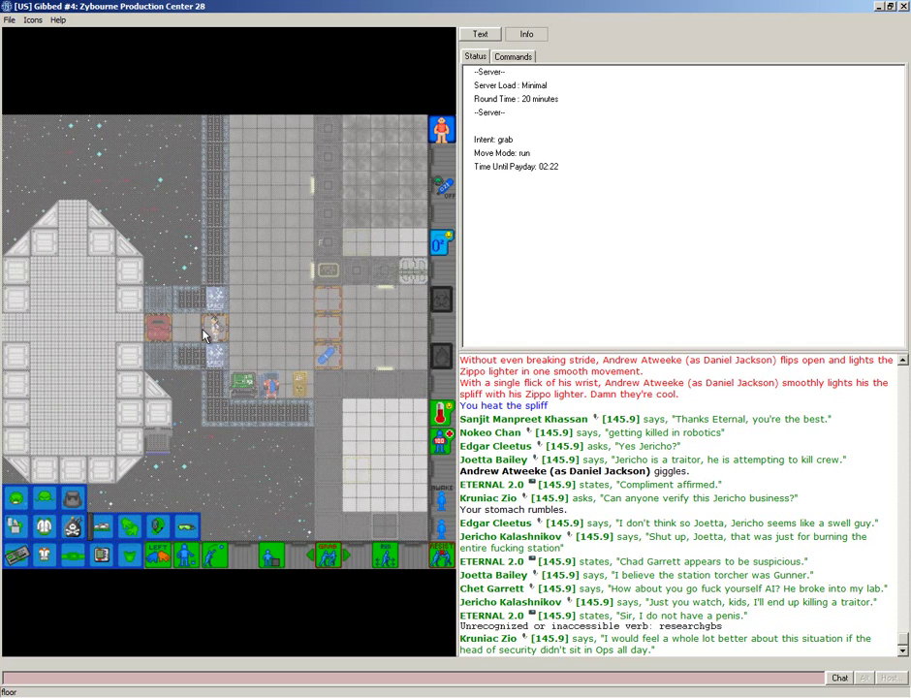
pyautogui.press('Left')
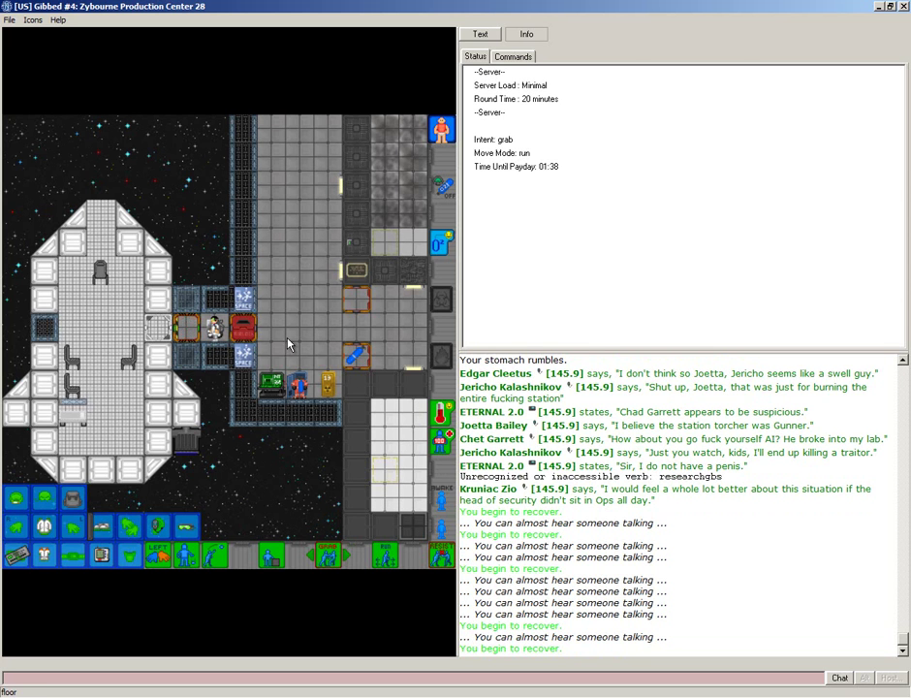
# Step into the shuttle airlock and stow the Spaced Rum in the backpack.
pyautogui.press('Left')
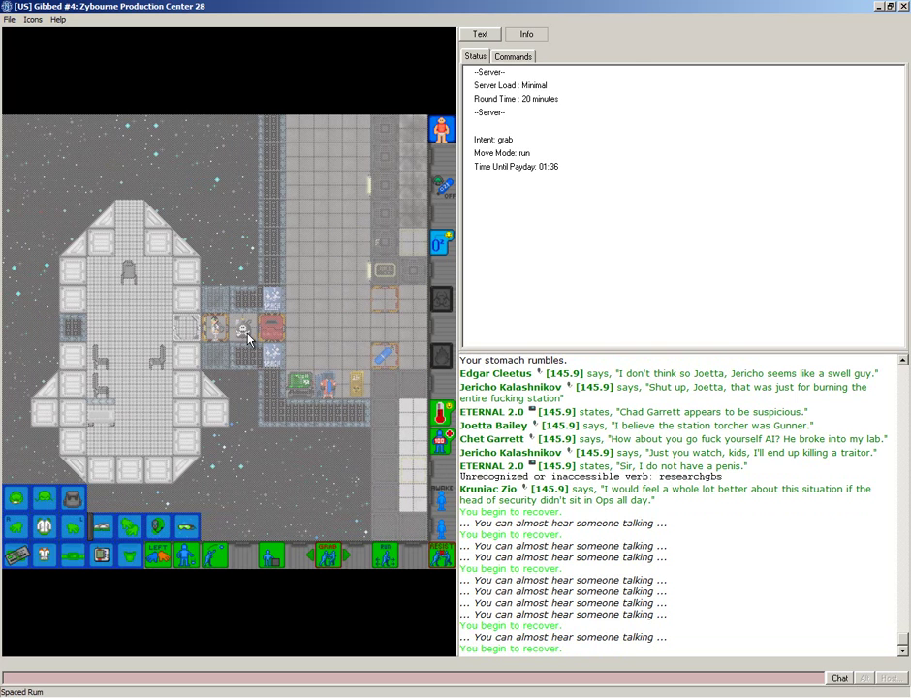
pyautogui.moveTo(246, 340); pyautogui.dragTo(77, 504)
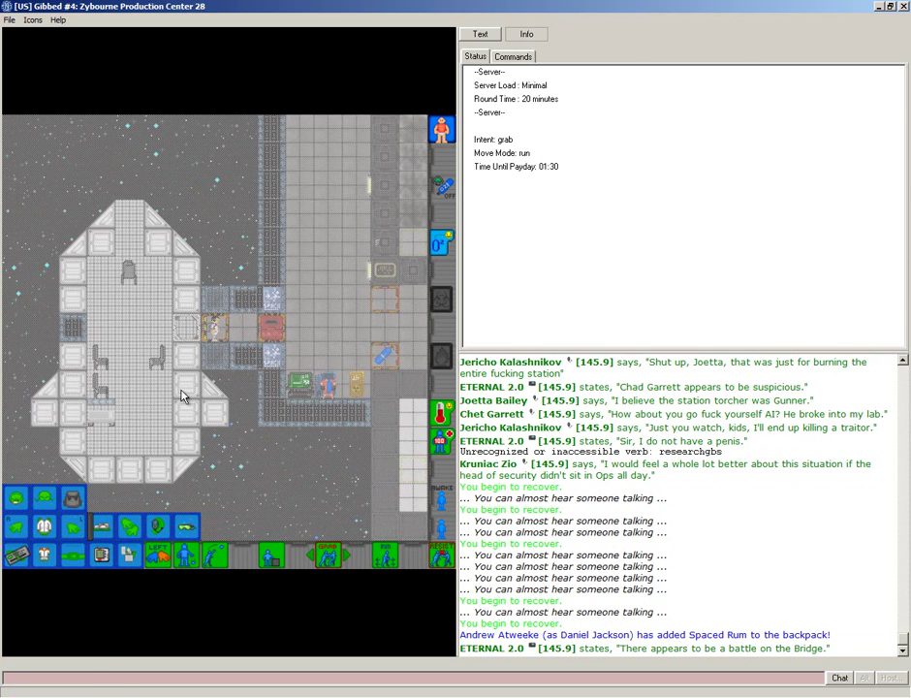
pyautogui.press('Left')
pyautogui.press('Left')
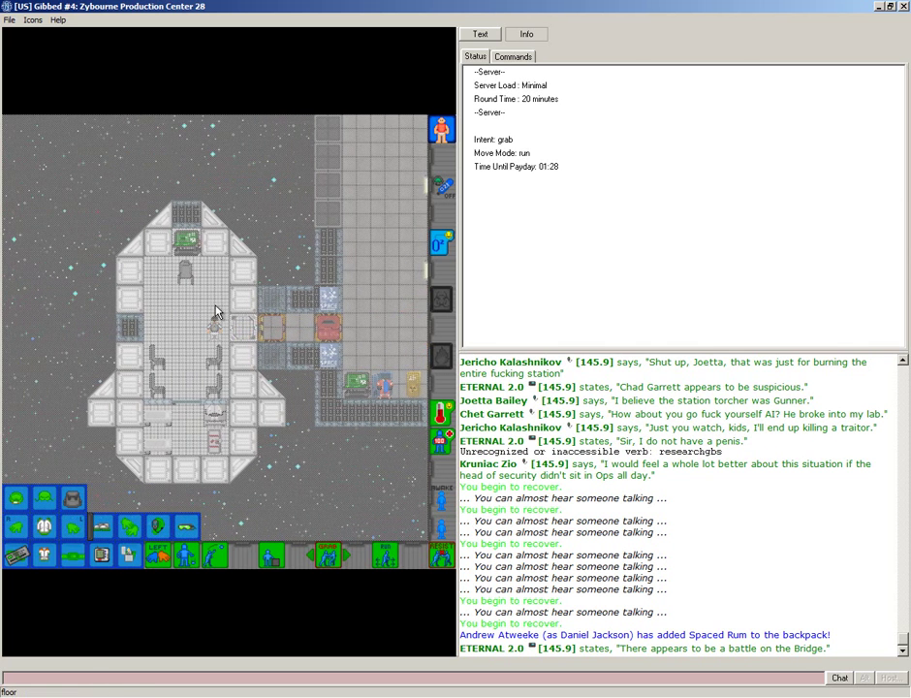
# Send the research shuttle off from the Shuttle Control console.
pyautogui.press('Up')
pyautogui.press('Up')
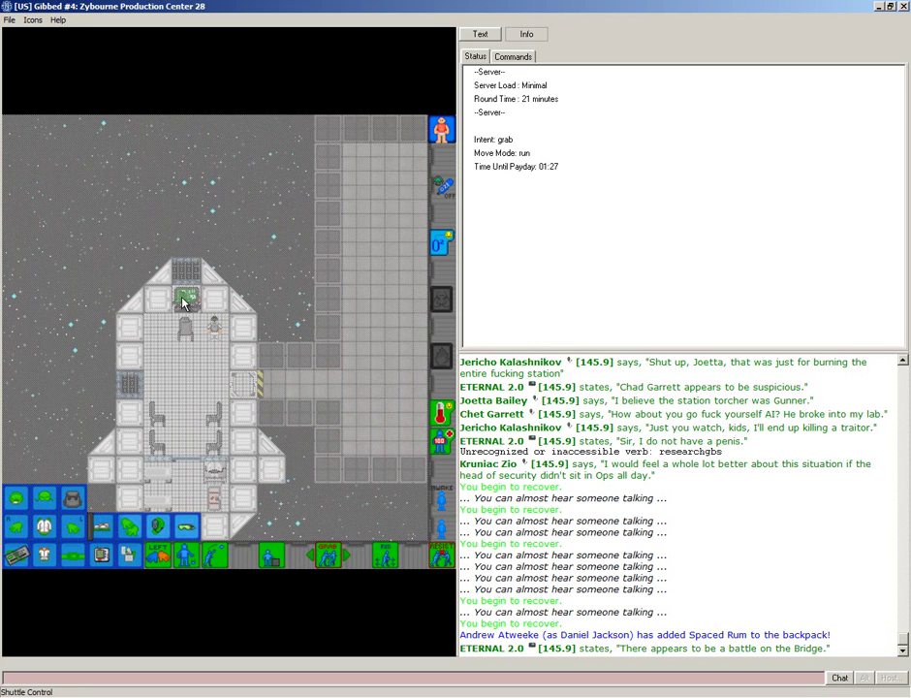
pyautogui.click(185, 304)
pyautogui.click(349, 264)
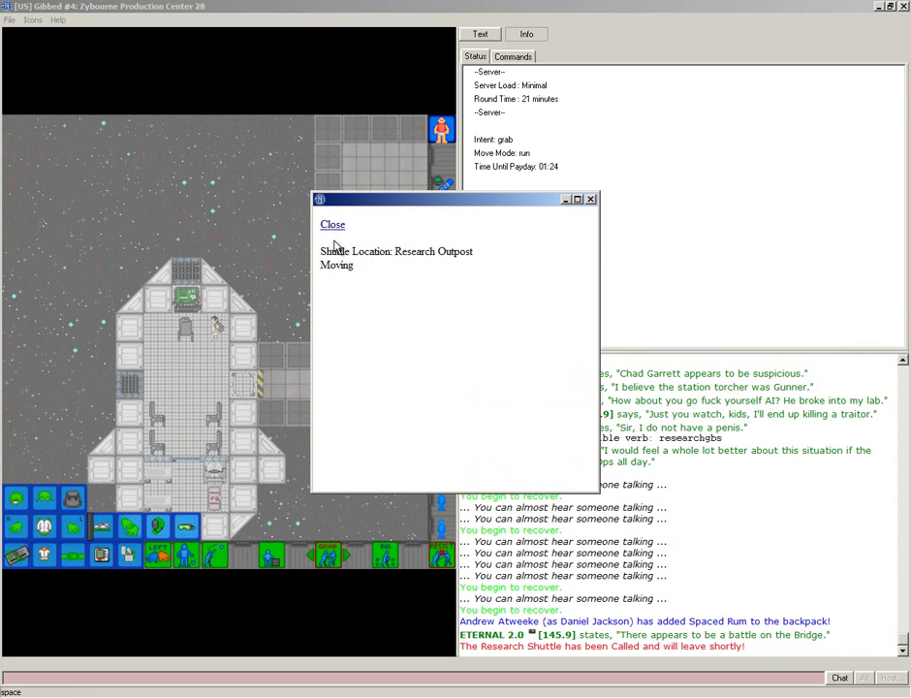
pyautogui.click(333, 225)
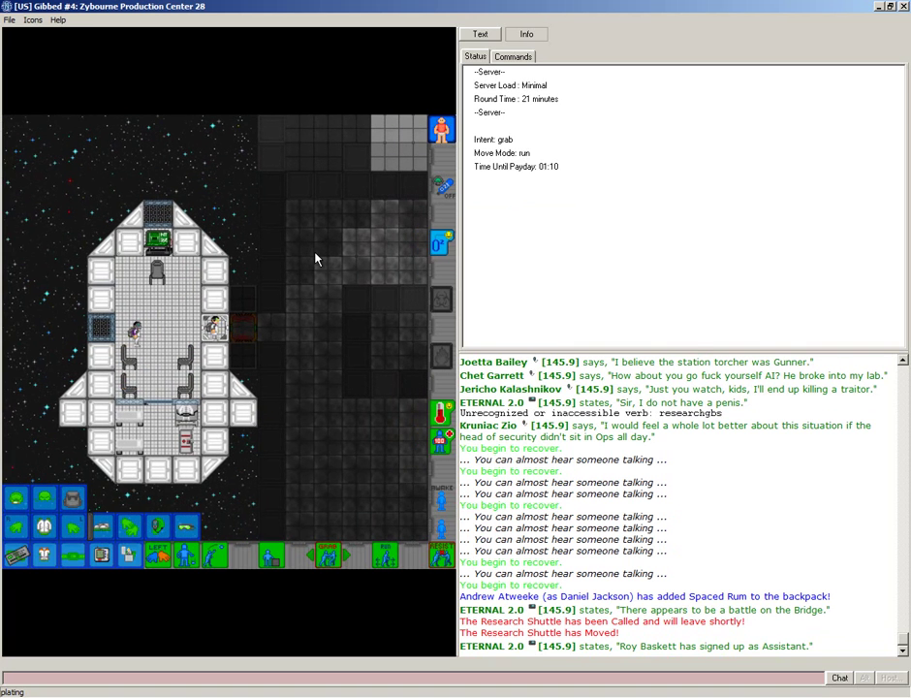
# Check the jukebox tile, walk north and east, and open the backpack's storage.
pyautogui.press('Right')
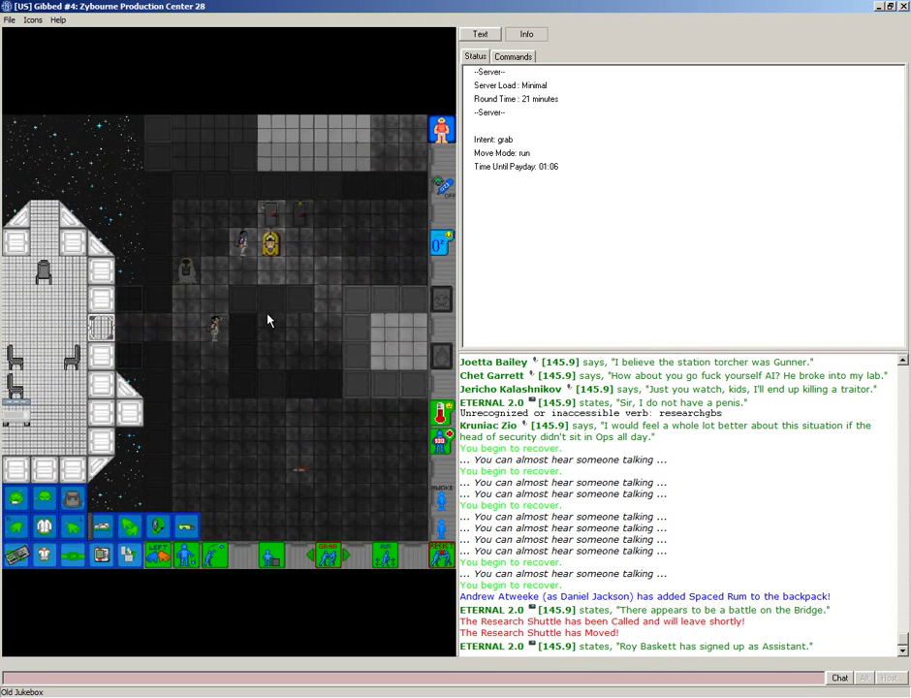
pyautogui.rightClick(278, 246)
pyautogui.click(240, 385)
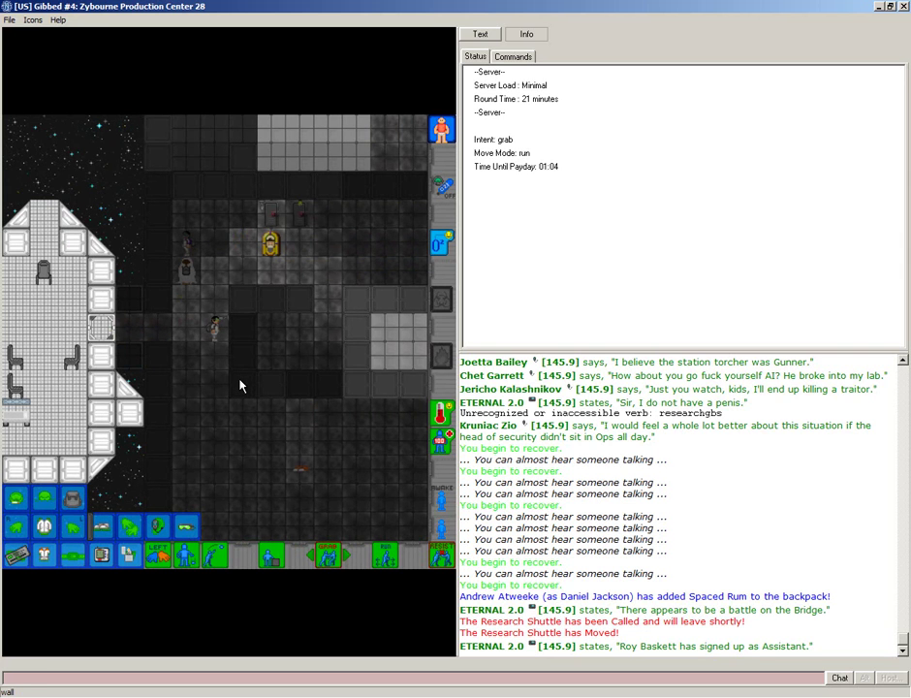
pyautogui.press('Up')
pyautogui.press('Up')
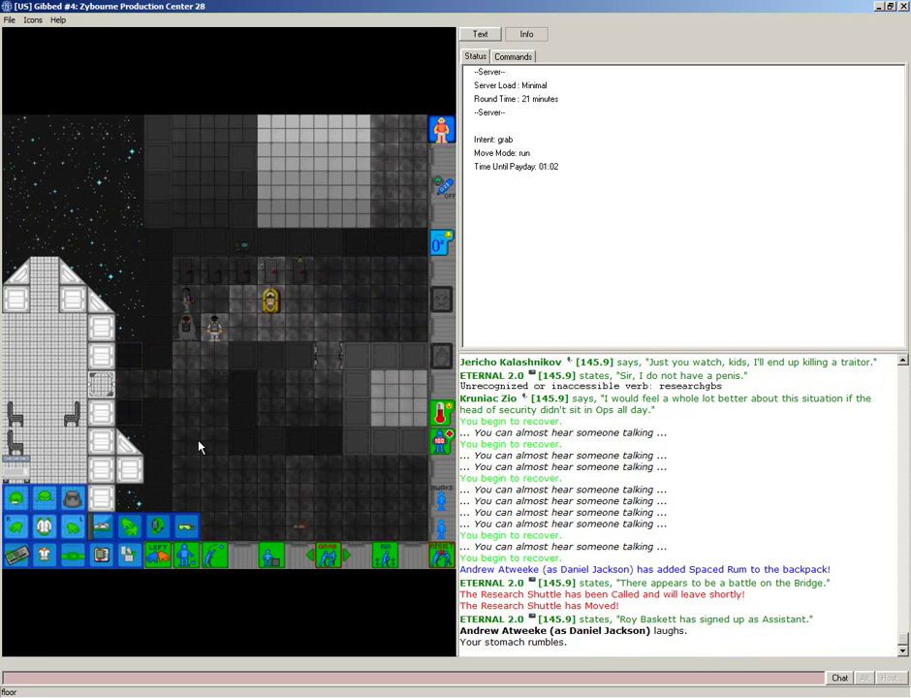
pyautogui.press('Right')
pyautogui.click(81, 511)
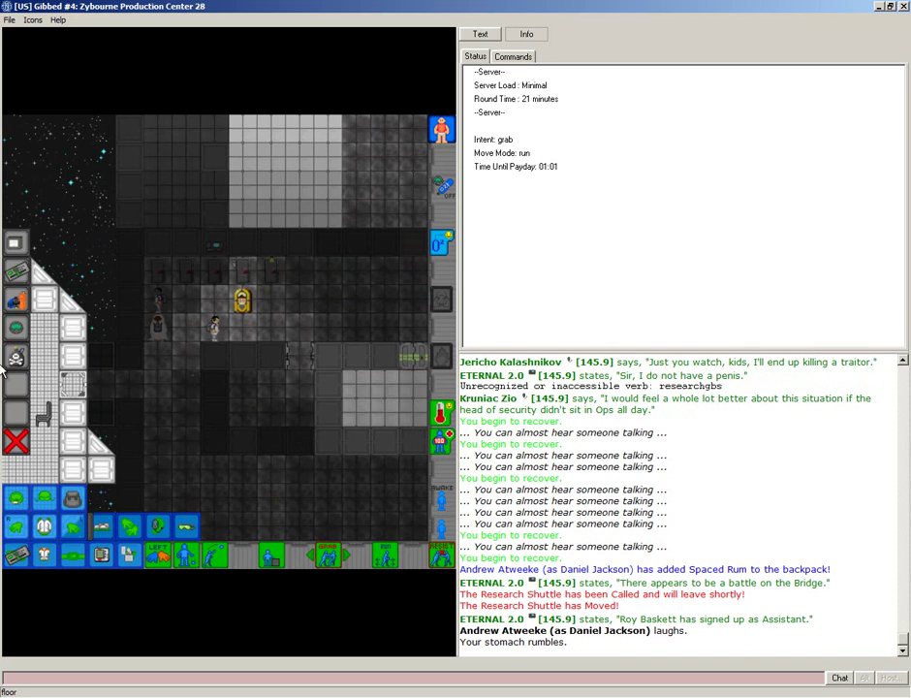
pyautogui.press('Right')
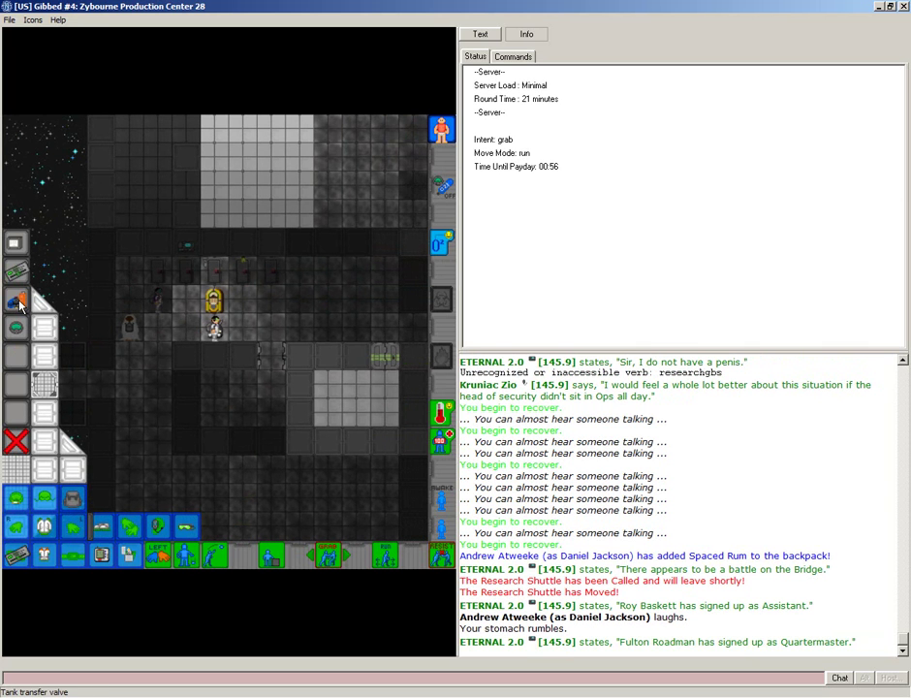
# Take the tank transfer valve from the backpack and open it between the BIOHAZARD and Oxygen tanks.
pyautogui.click(16, 301)
pyautogui.click(73, 526)
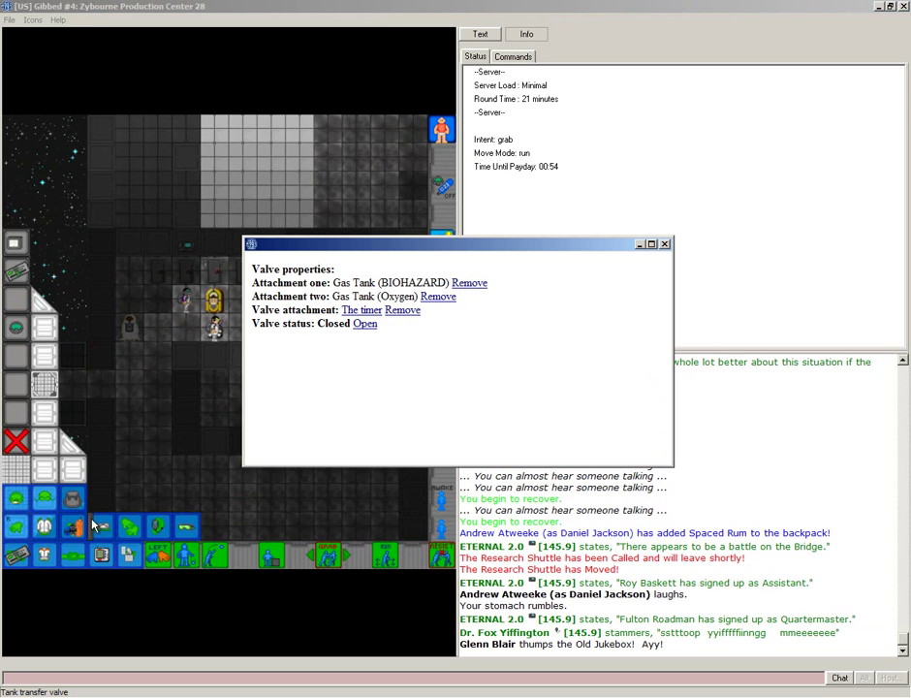
pyautogui.click(364, 324)
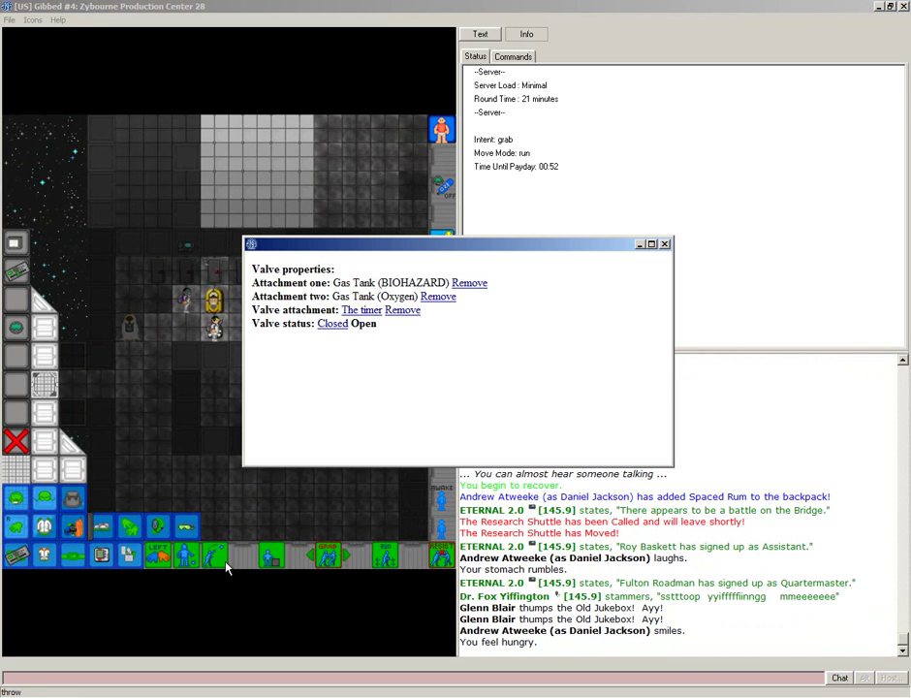
pyautogui.click(665, 244)
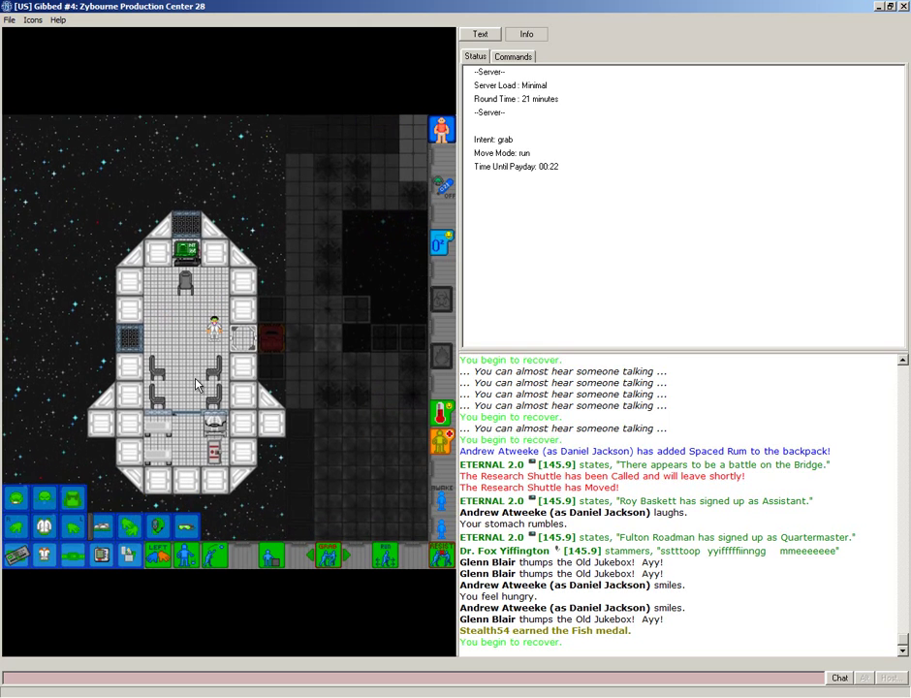
# Walk northeast to the other player and bring up his worn-item inventory.
pyautogui.press('Right')
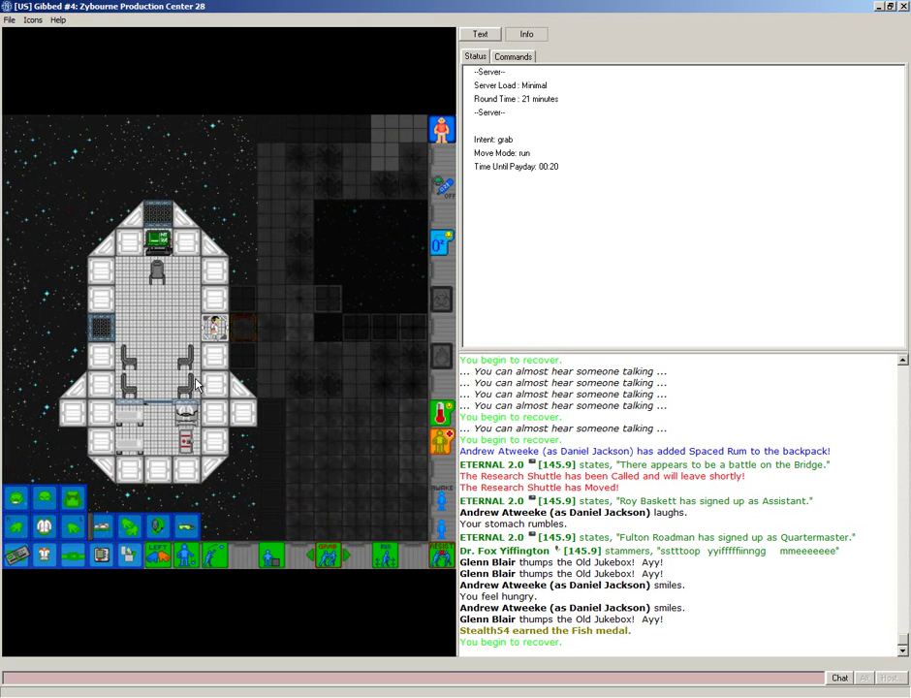
pyautogui.press('Right')
pyautogui.press('Right')
pyautogui.press('Up')
pyautogui.press('Right')
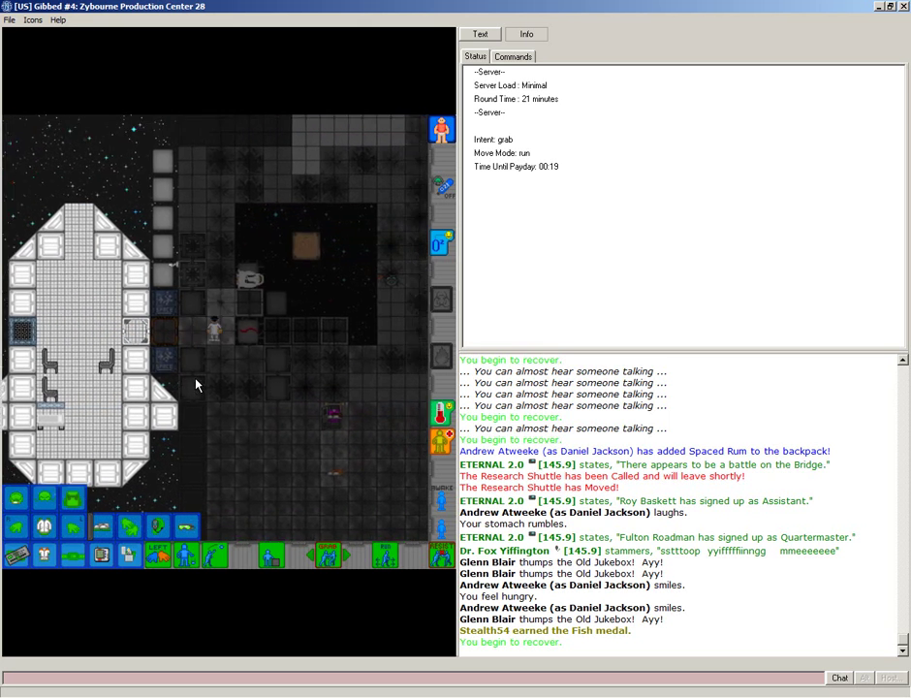
pyautogui.press('Up')
pyautogui.moveTo(242, 331); pyautogui.dragTo(216, 330)
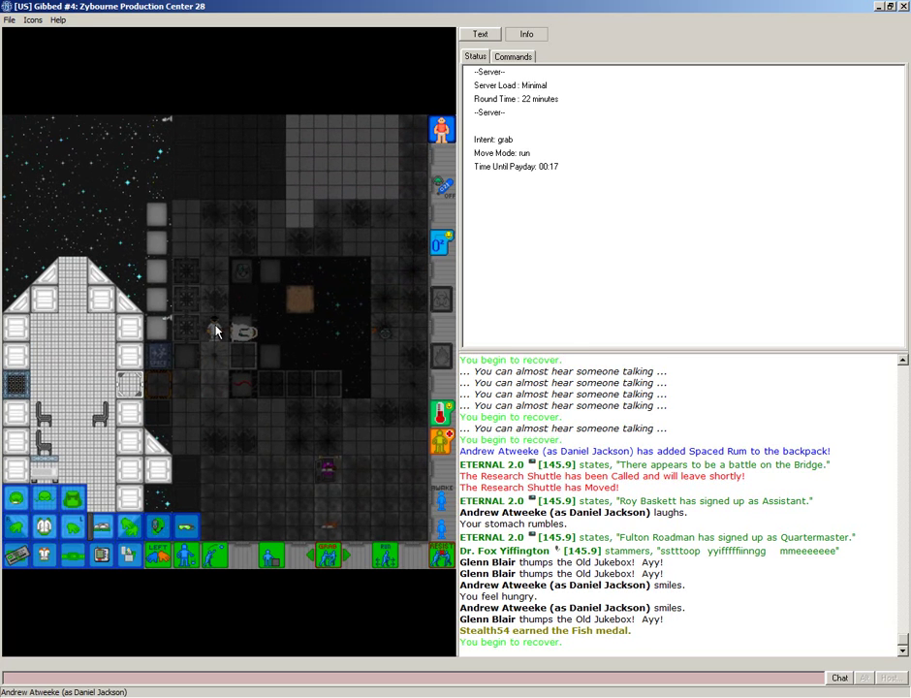
# Strip his ID card, bedsheet, overalls, PDA, shoes, headset, gloves and backpack.
pyautogui.click(439, 421)
pyautogui.click(422, 391)
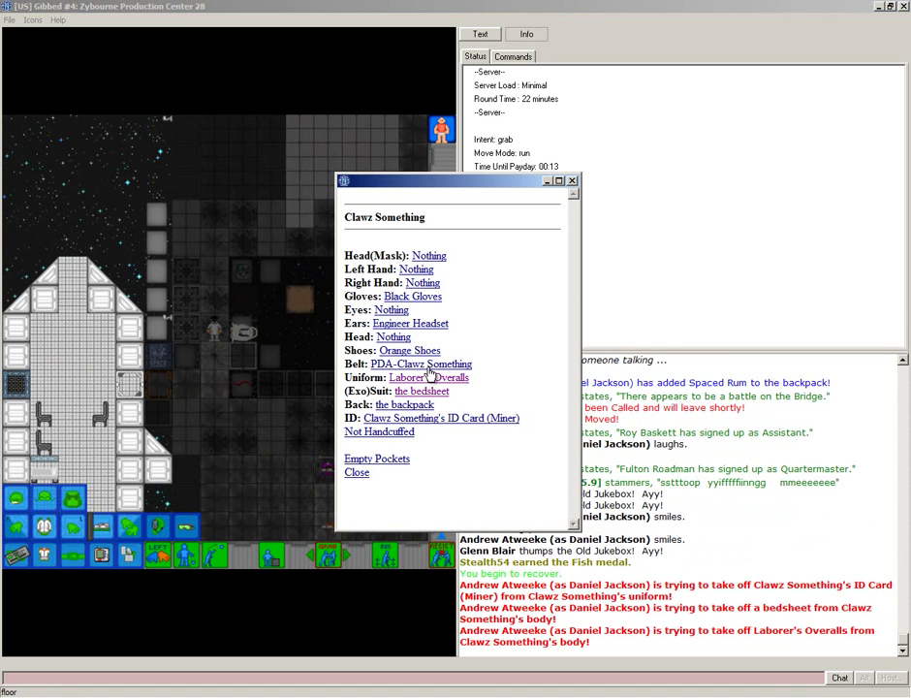
pyautogui.click(424, 363)
pyautogui.click(427, 323)
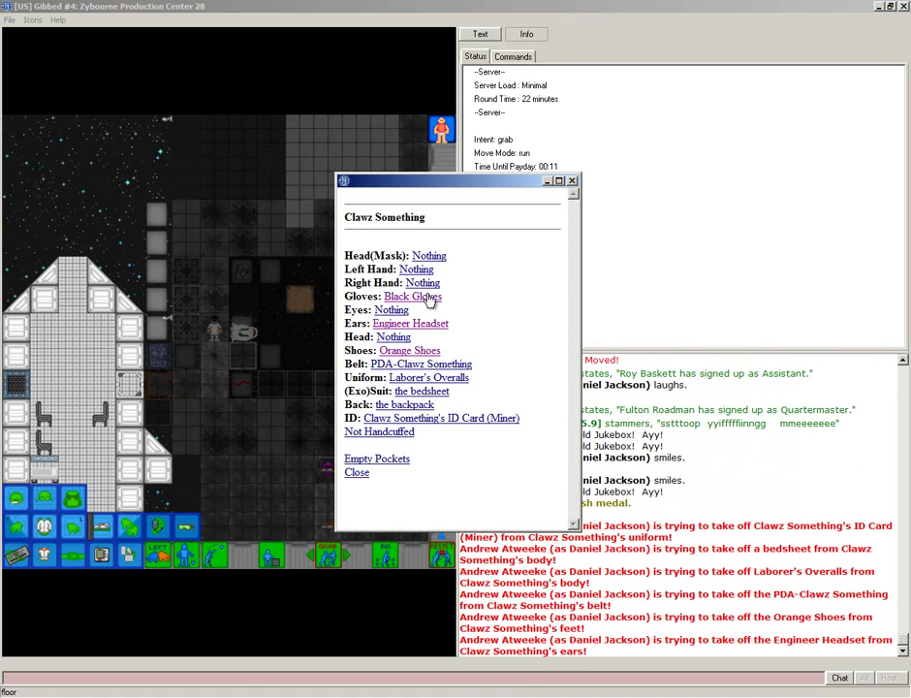
pyautogui.click(427, 297)
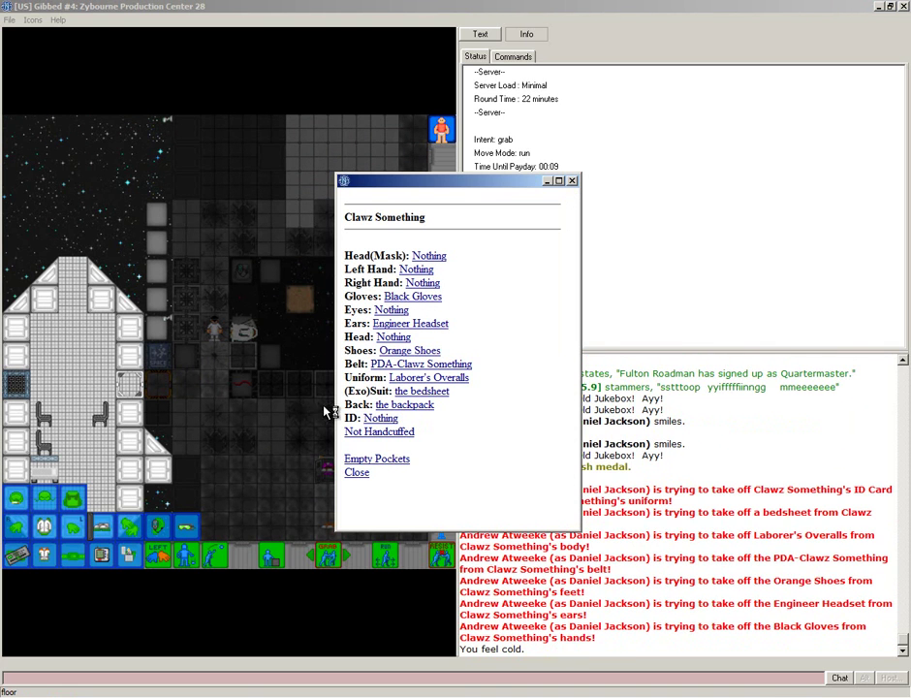
pyautogui.click(413, 407)
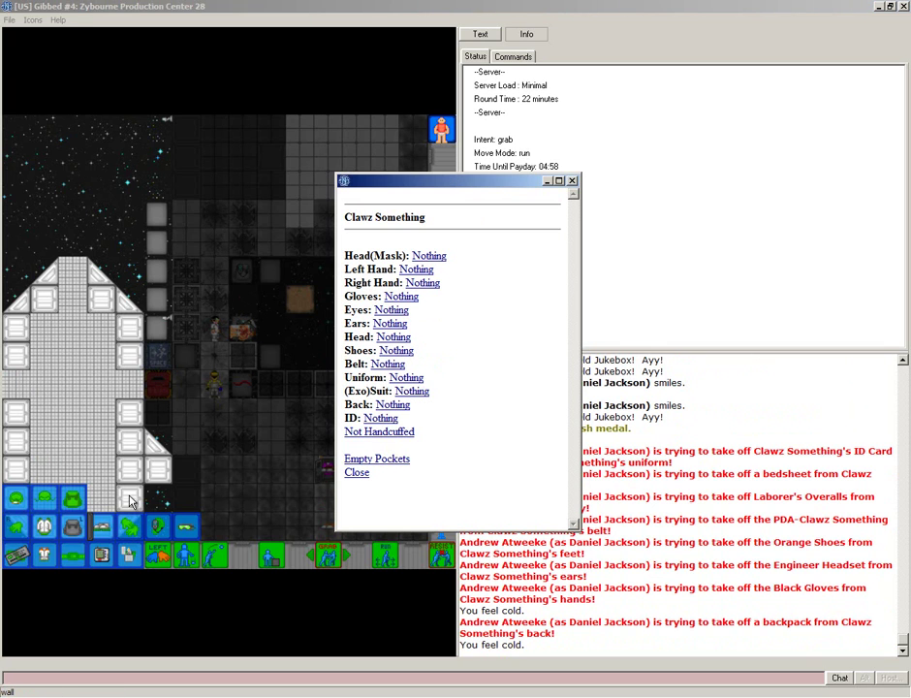
# Store the taken items in the backpack, then close his inventory window.
pyautogui.click(74, 536)
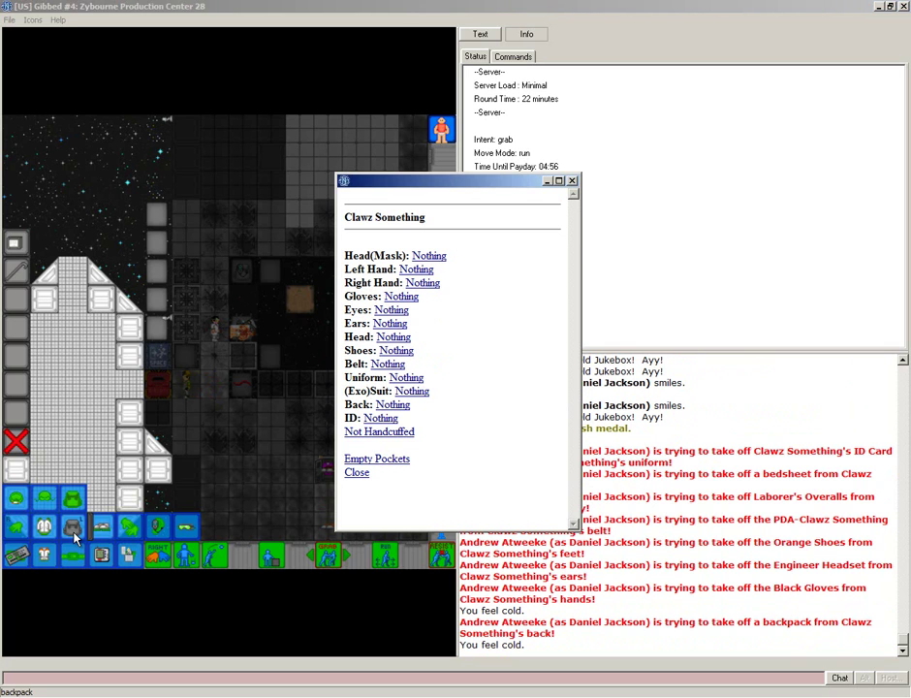
pyautogui.click(156, 560)
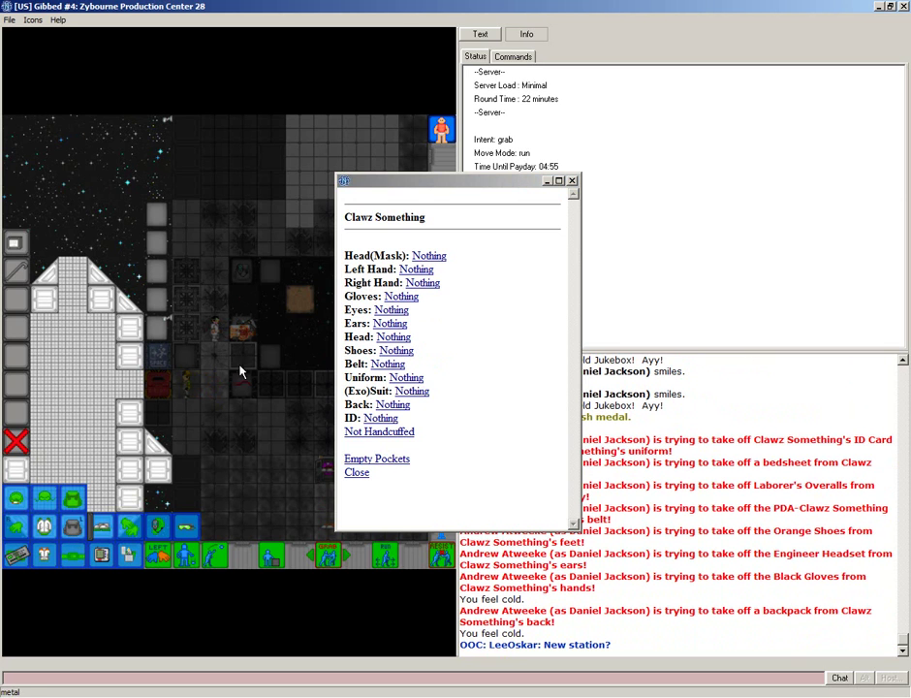
pyautogui.press('Up')
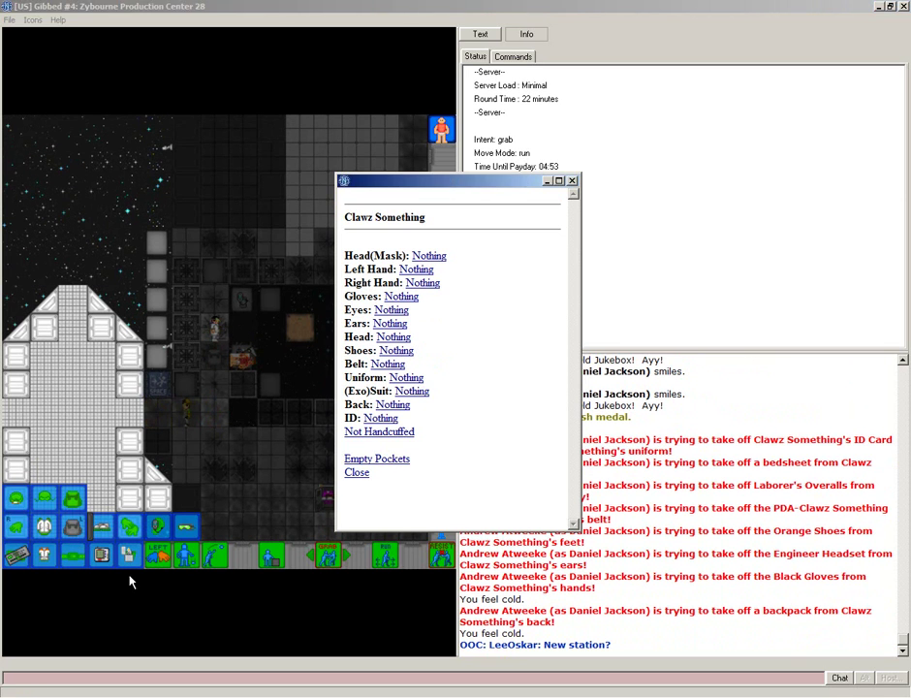
pyautogui.click(157, 557)
pyautogui.click(80, 535)
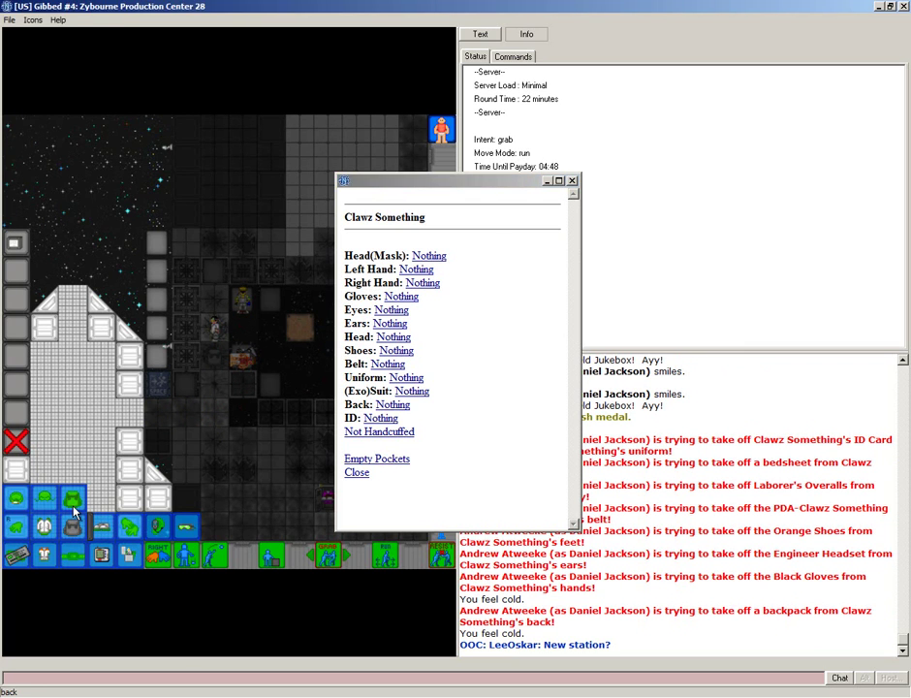
pyautogui.press('Down')
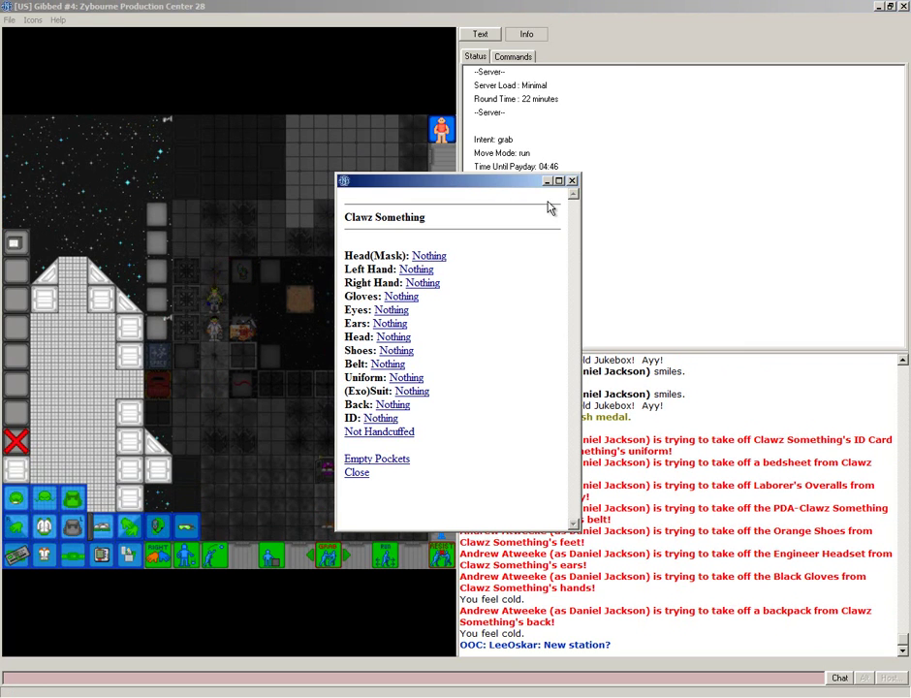
pyautogui.click(572, 180)
# Walk south and west to the shuttle and open its airlock.
pyautogui.press('Down')
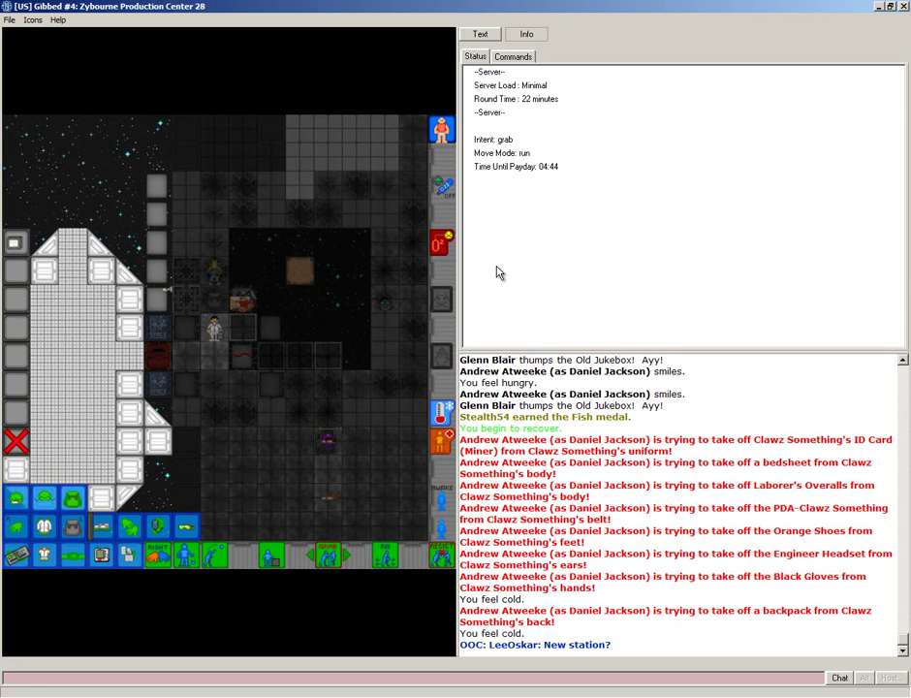
pyautogui.press('Down')
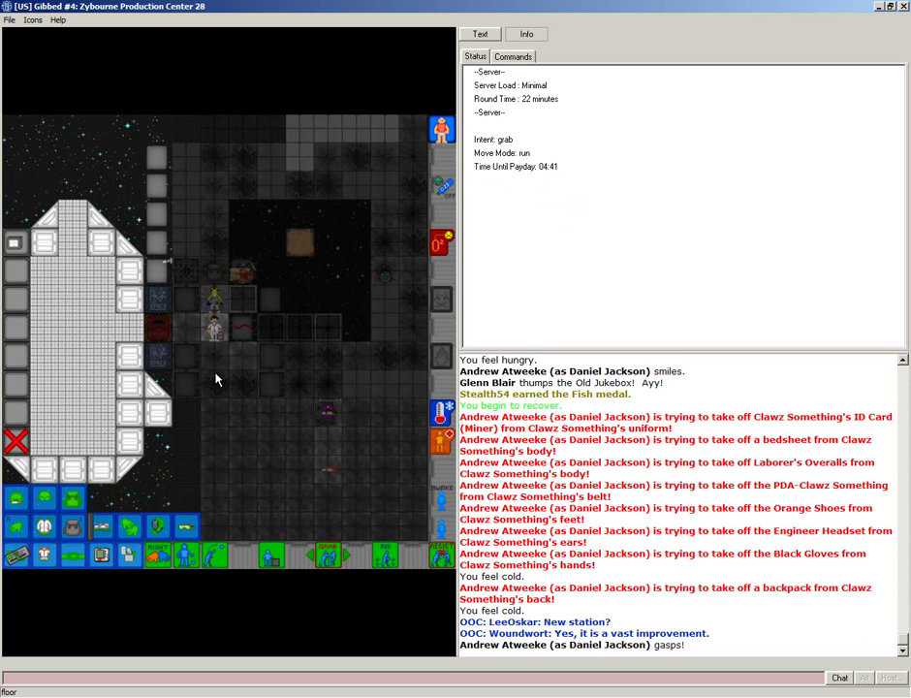
pyautogui.press('Left')
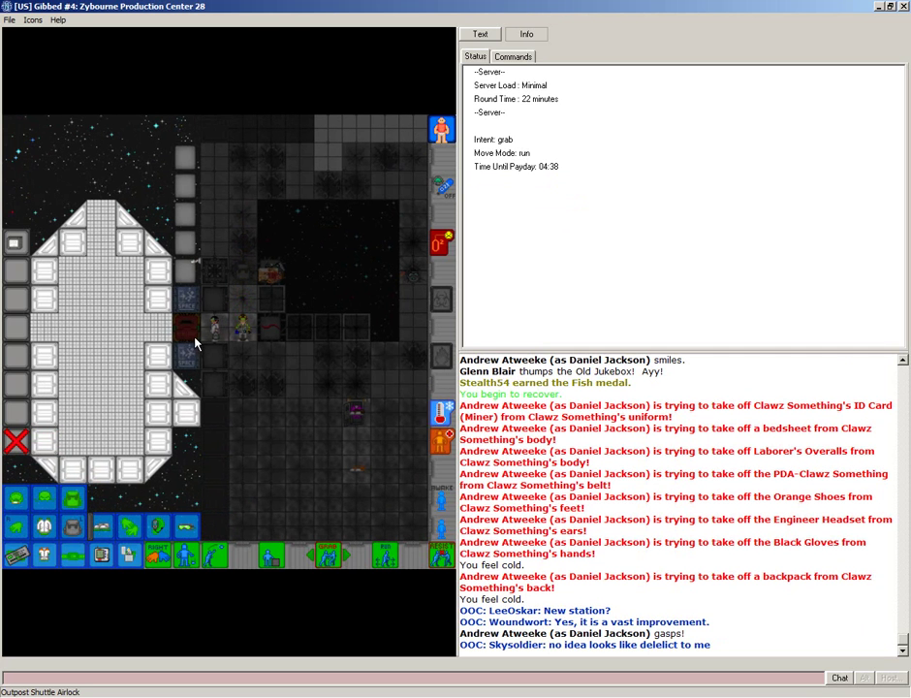
pyautogui.click(194, 340)
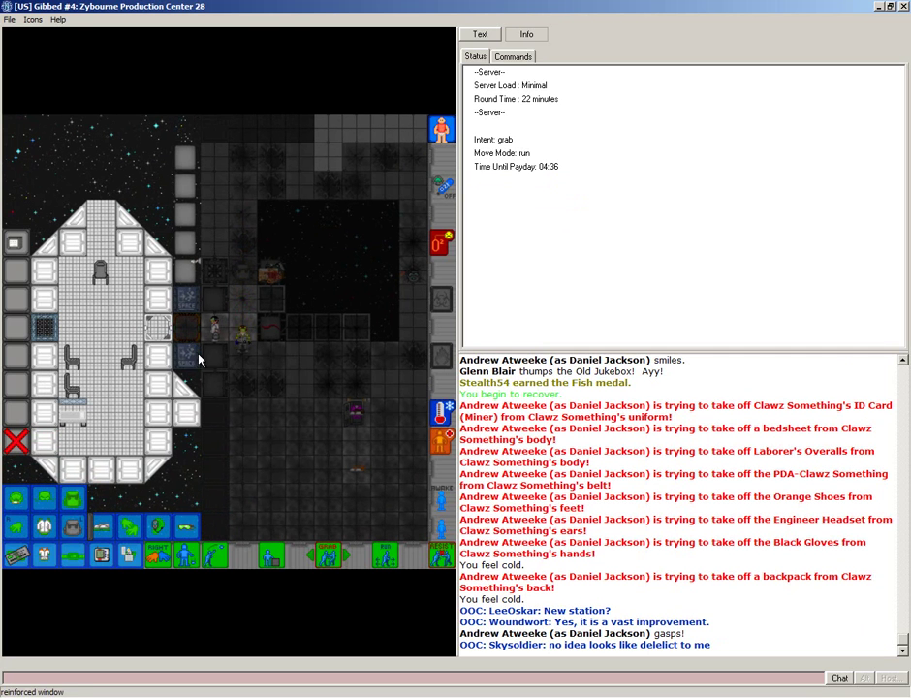
# Board the shuttle and put the backpack on.
pyautogui.press('Right')
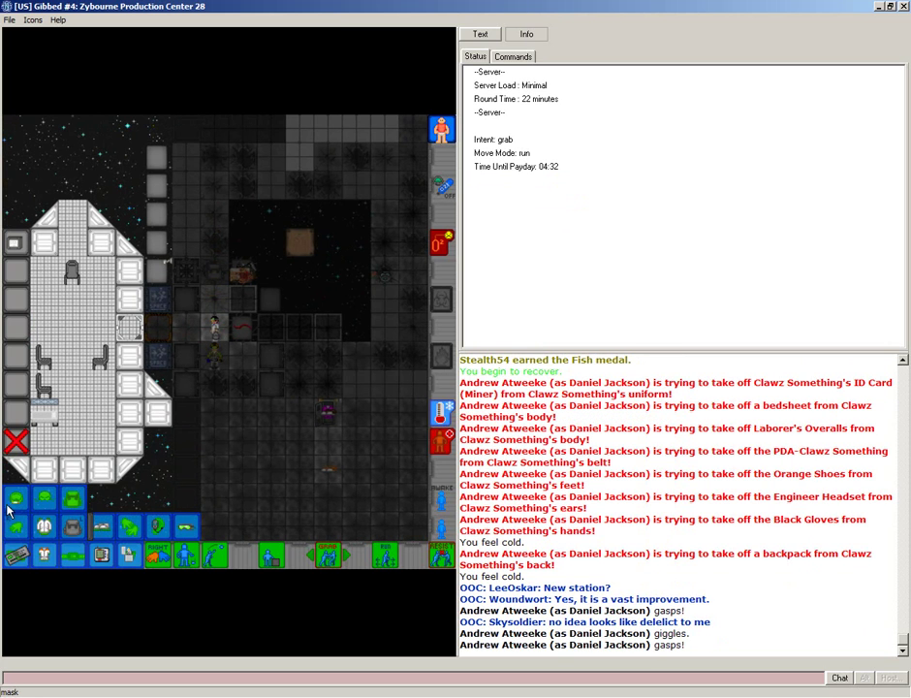
pyautogui.press('Left')
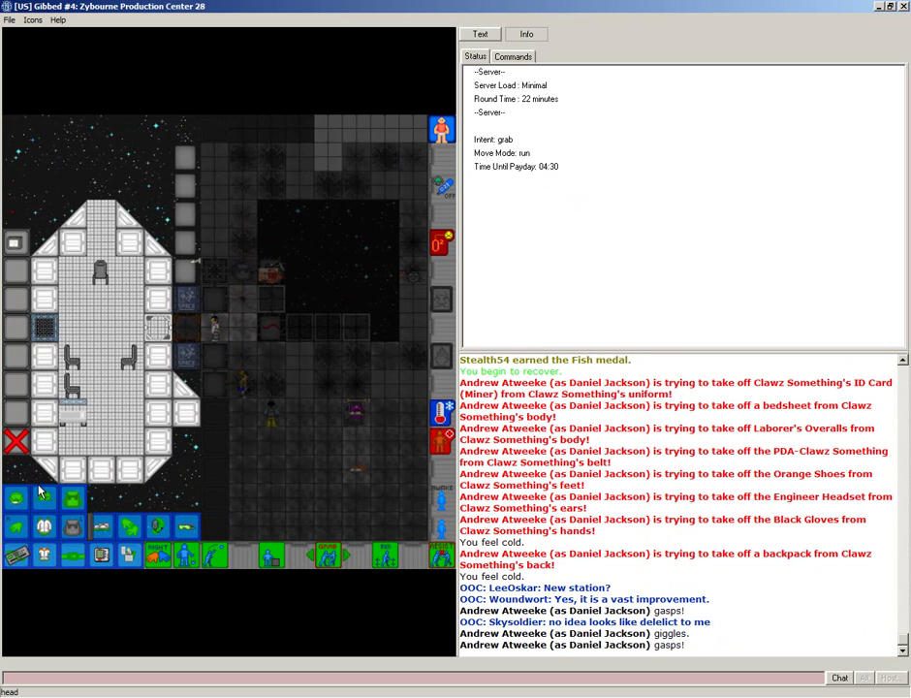
pyautogui.press('Left')
pyautogui.press('Left')
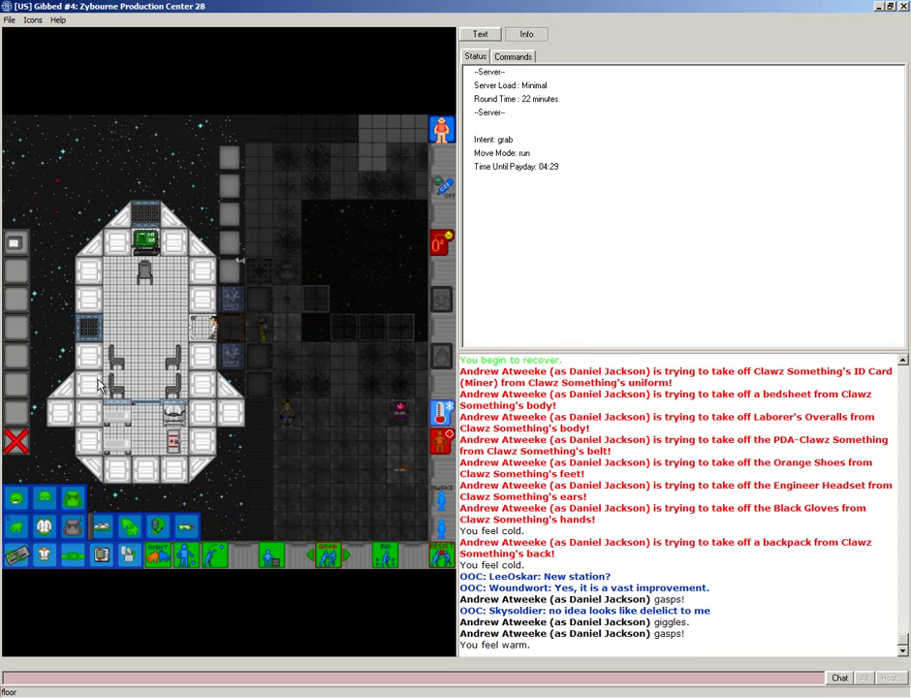
pyautogui.press('Left')
pyautogui.press('Up')
pyautogui.press('Left')
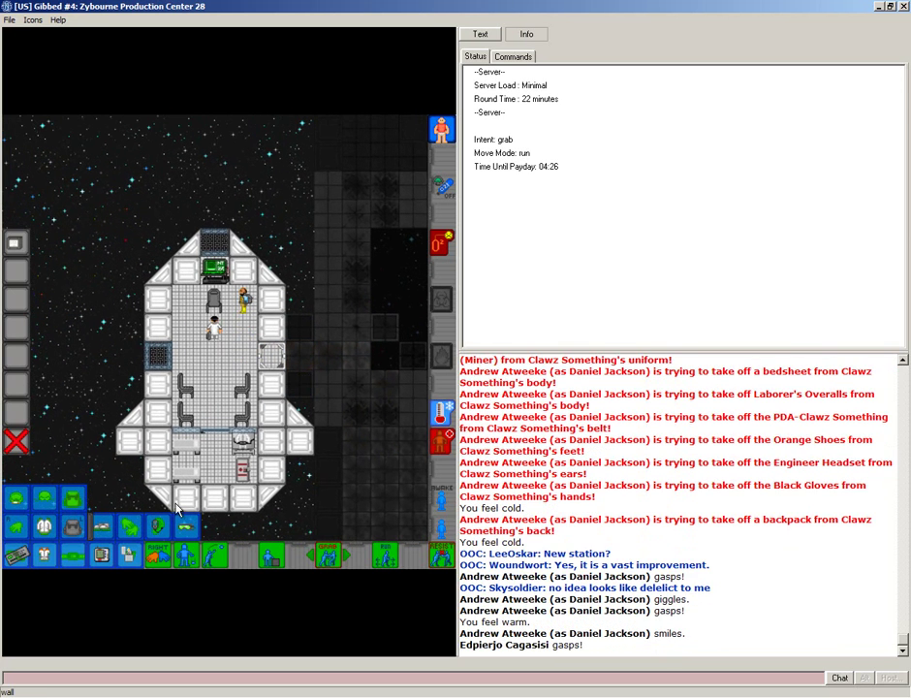
pyautogui.click(72, 526)
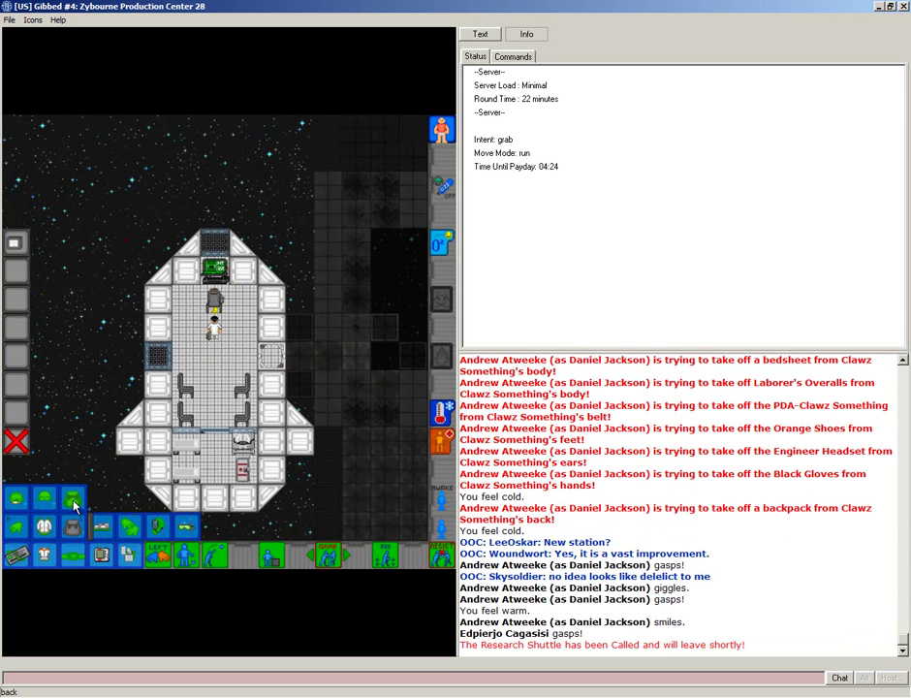
pyautogui.click(72, 497)
# Send the shuttle back to the station from the Shuttle Control console.
pyautogui.press('Up')
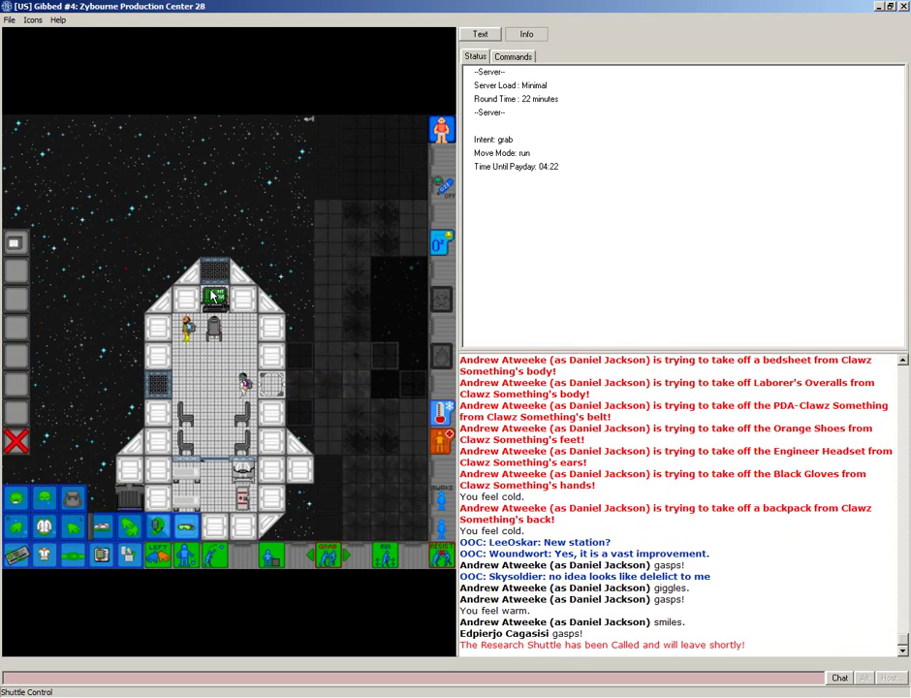
pyautogui.click(221, 297)
pyautogui.click(333, 226)
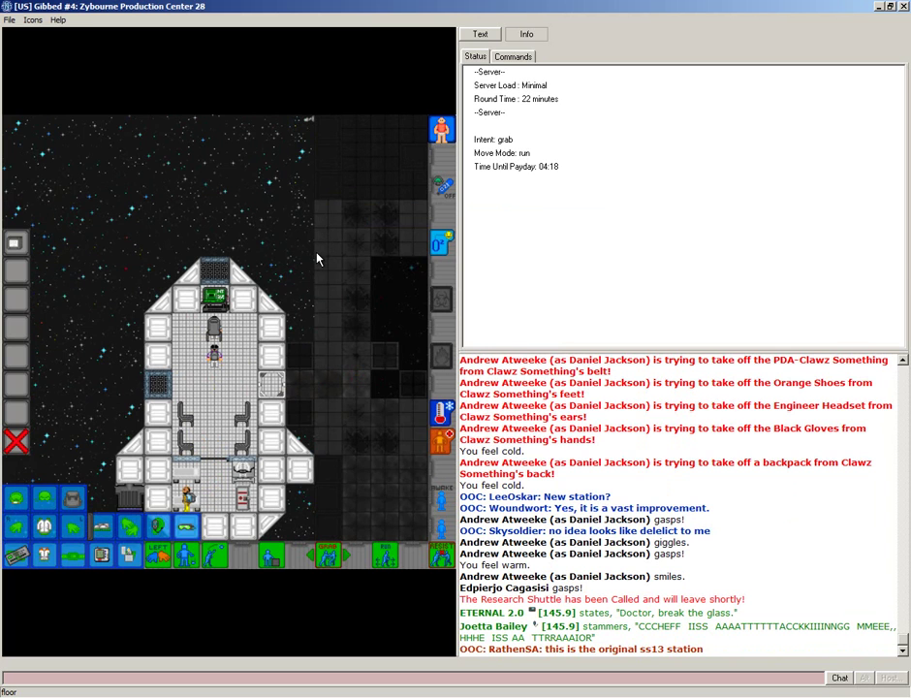
# Walk east to the station airlock and open it.
pyautogui.press('Right')
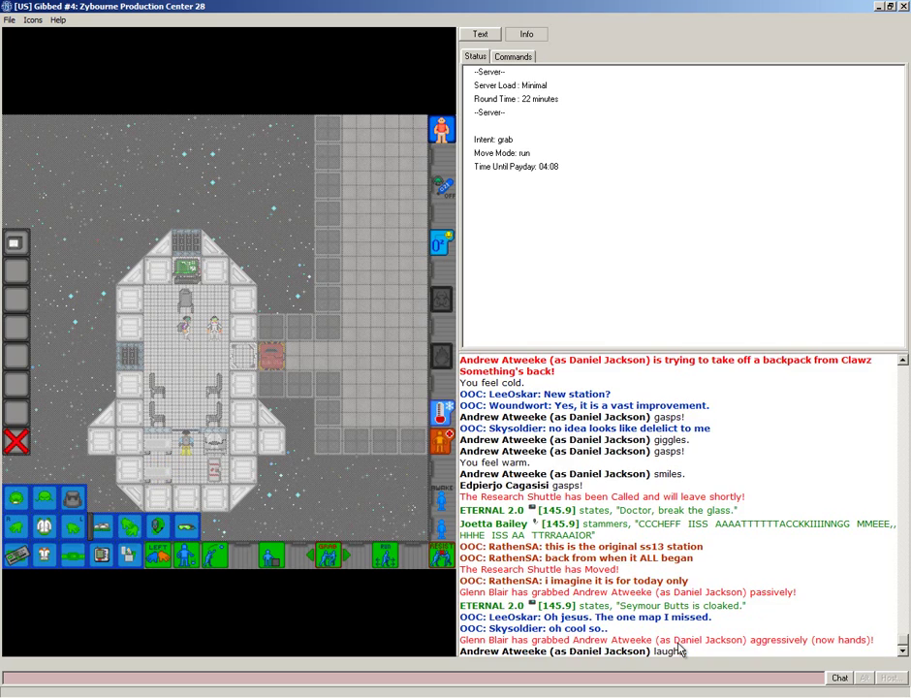
pyautogui.press('Down')
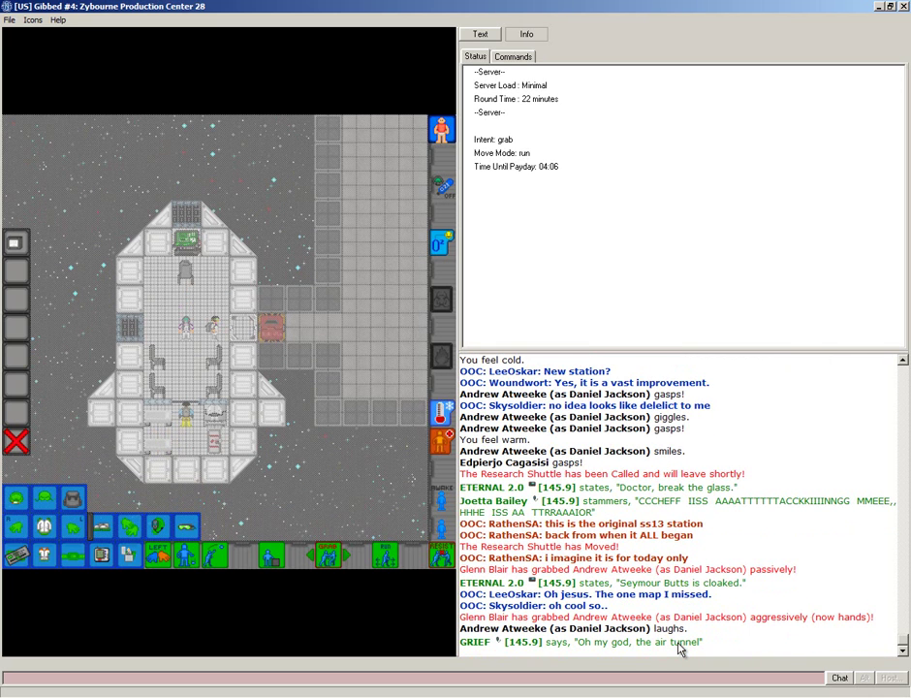
pyautogui.press('Right')
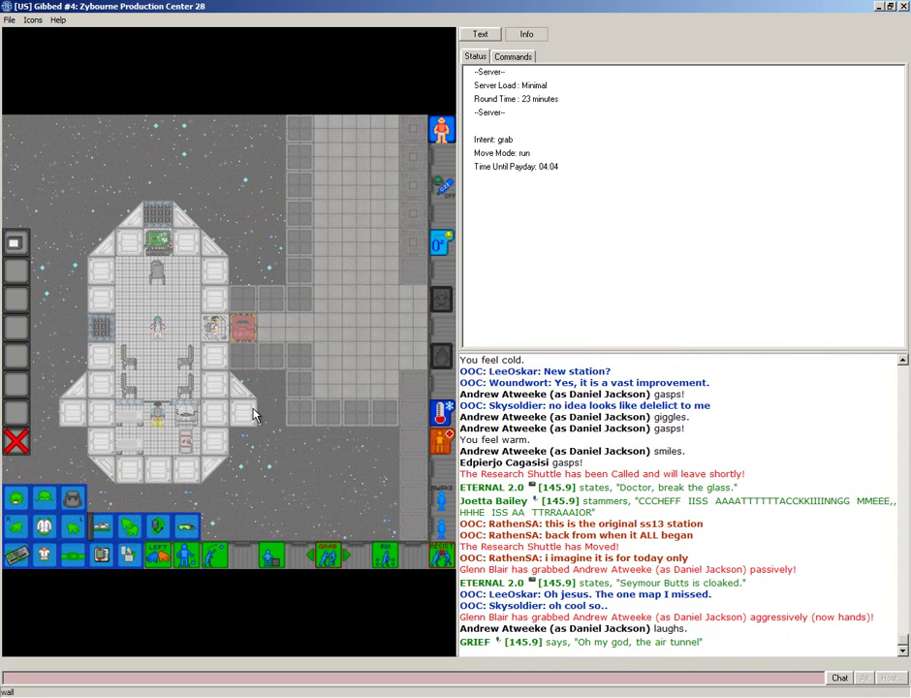
pyautogui.click(244, 331)
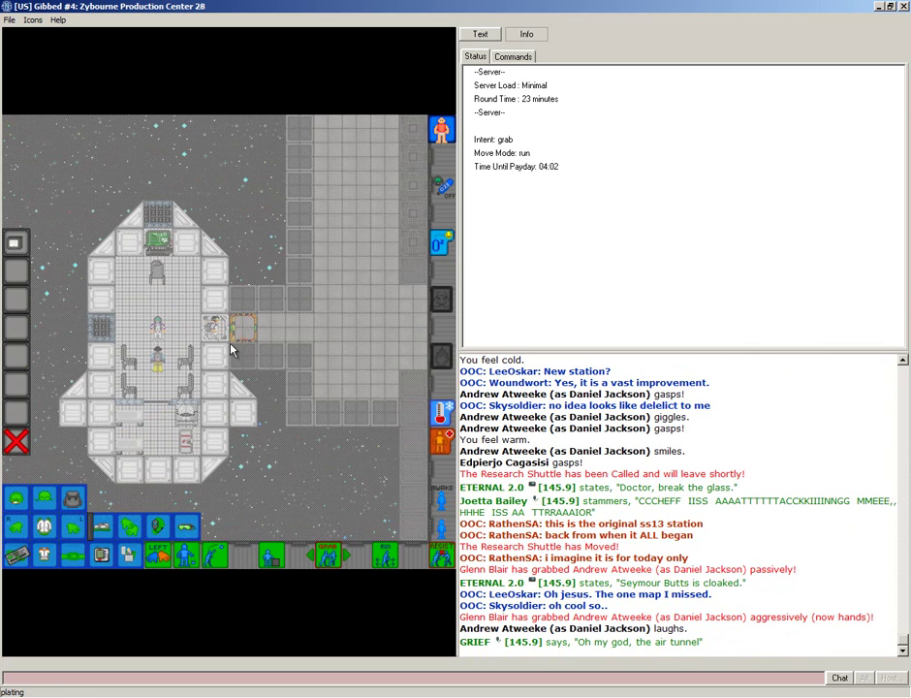
# Walk through the airlock, east down the corridor, and south into the white-tiled medbay.
pyautogui.press('Right')
pyautogui.press('Right')
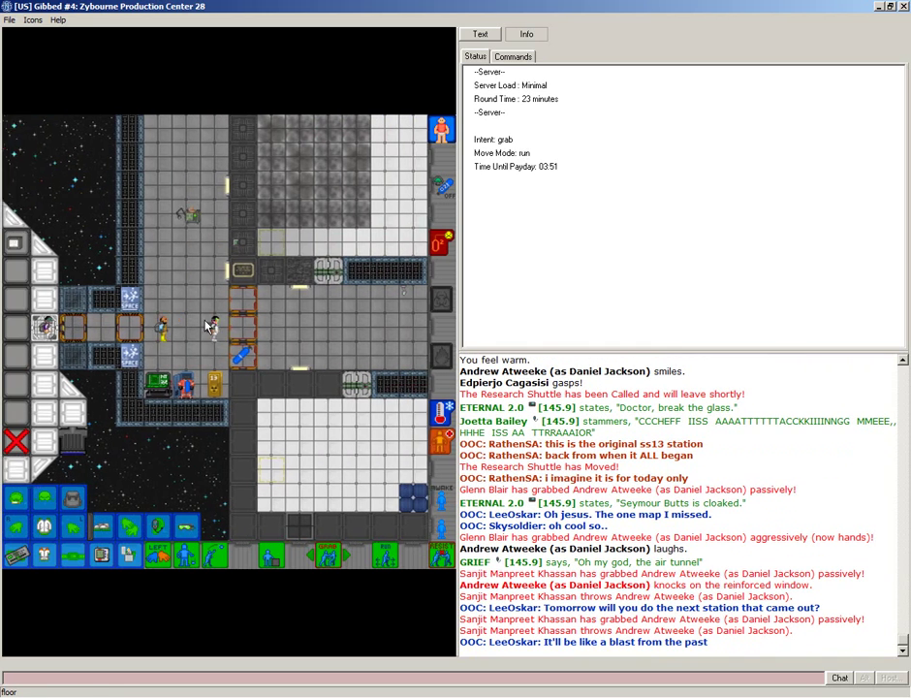
pyautogui.press('Right')
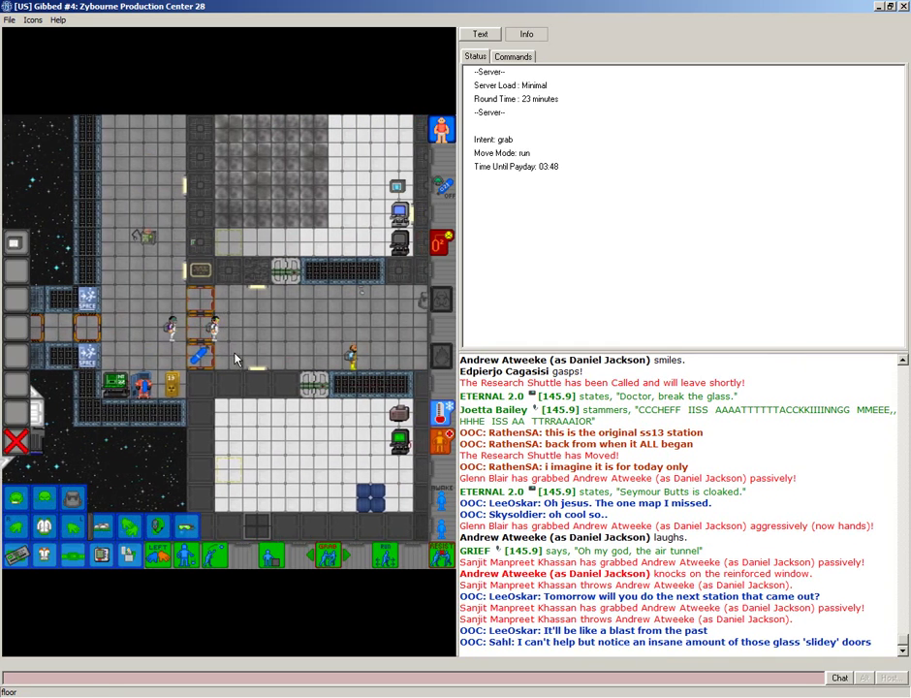
pyautogui.press('Right')
pyautogui.press('Right')
pyautogui.press('Right')
pyautogui.press('Right')
pyautogui.press('Right')
pyautogui.press('Right')
pyautogui.press('Right')
pyautogui.press('Right')
pyautogui.press('Right')
pyautogui.press('Right')
pyautogui.press('Right')
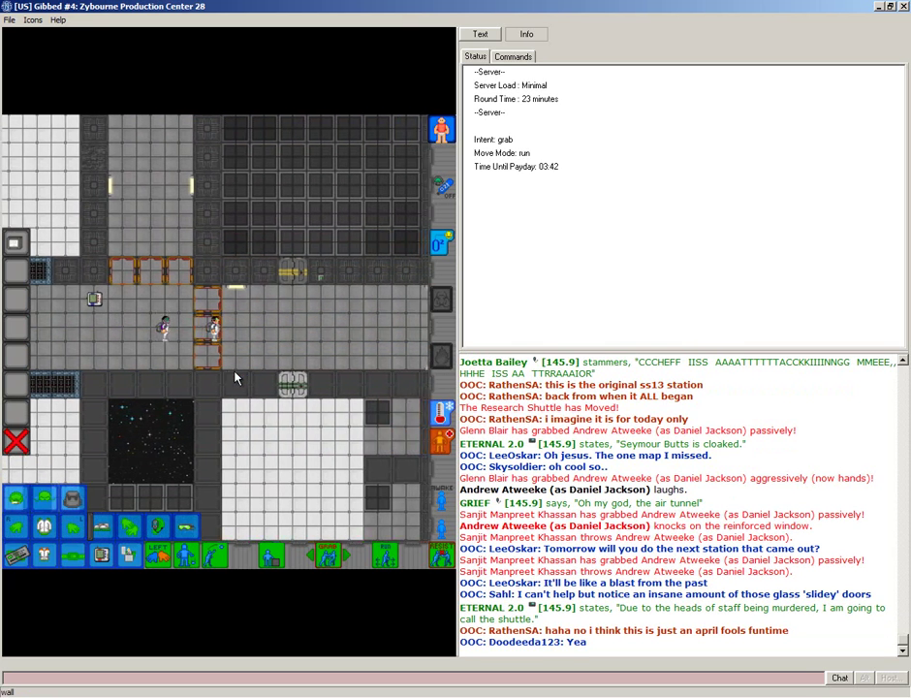
pyautogui.press('Right')
pyautogui.press('Down')
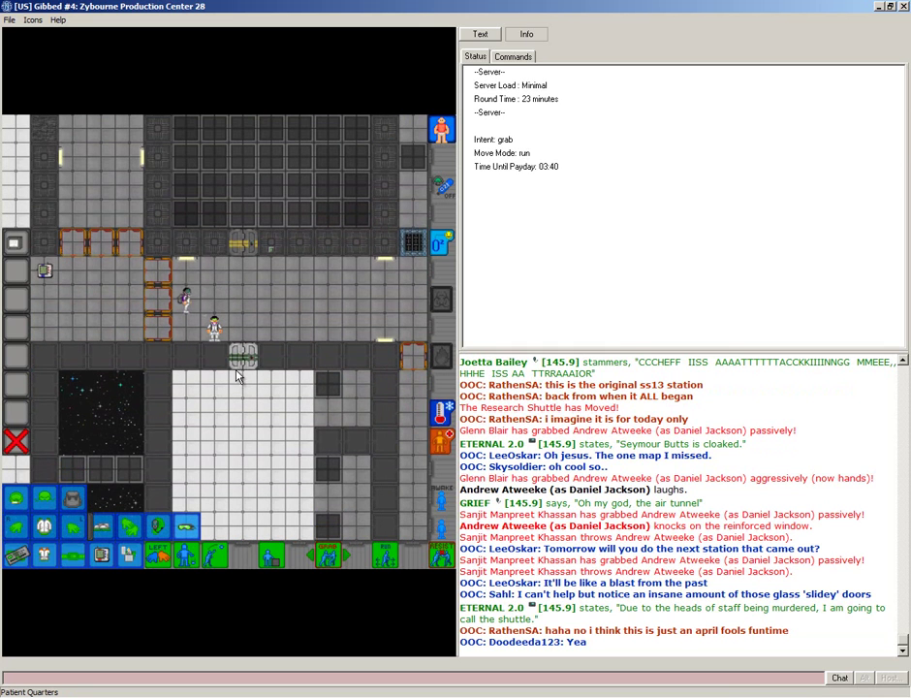
pyautogui.press('Right')
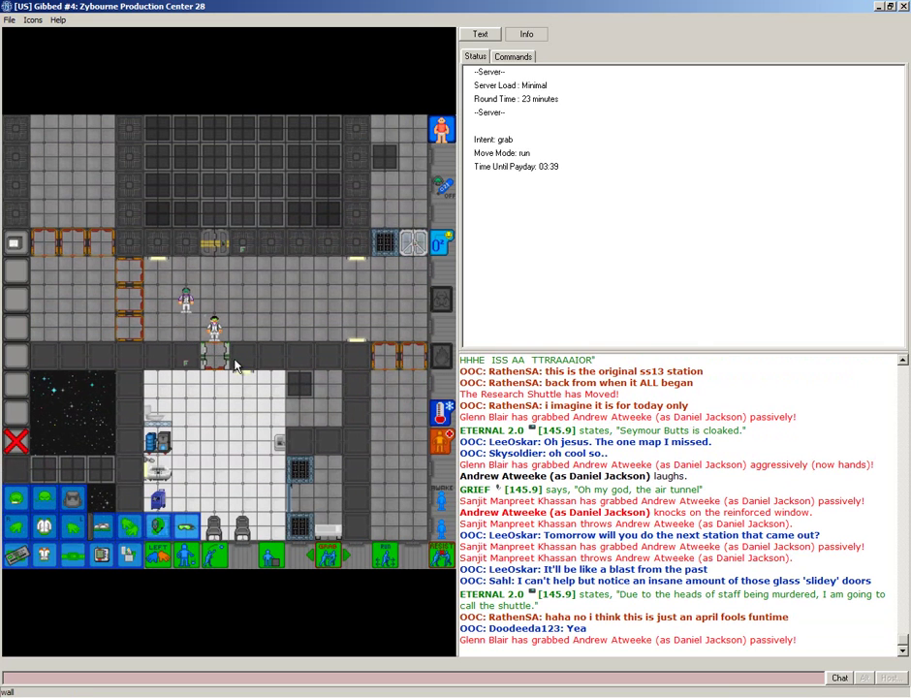
pyautogui.press('Down')
pyautogui.press('Down')
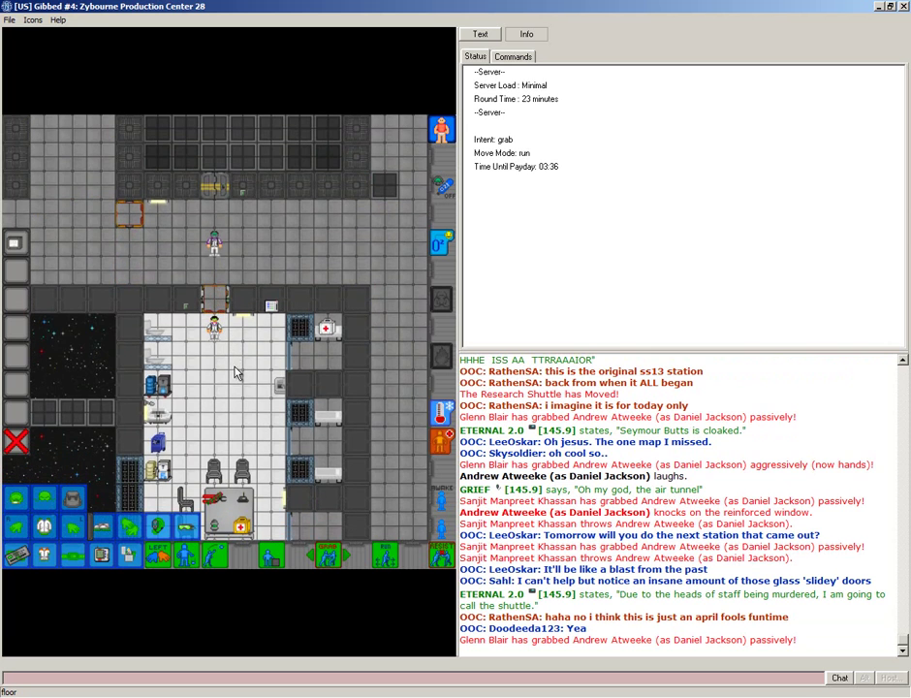
pyautogui.press('Right')
pyautogui.press('Down')
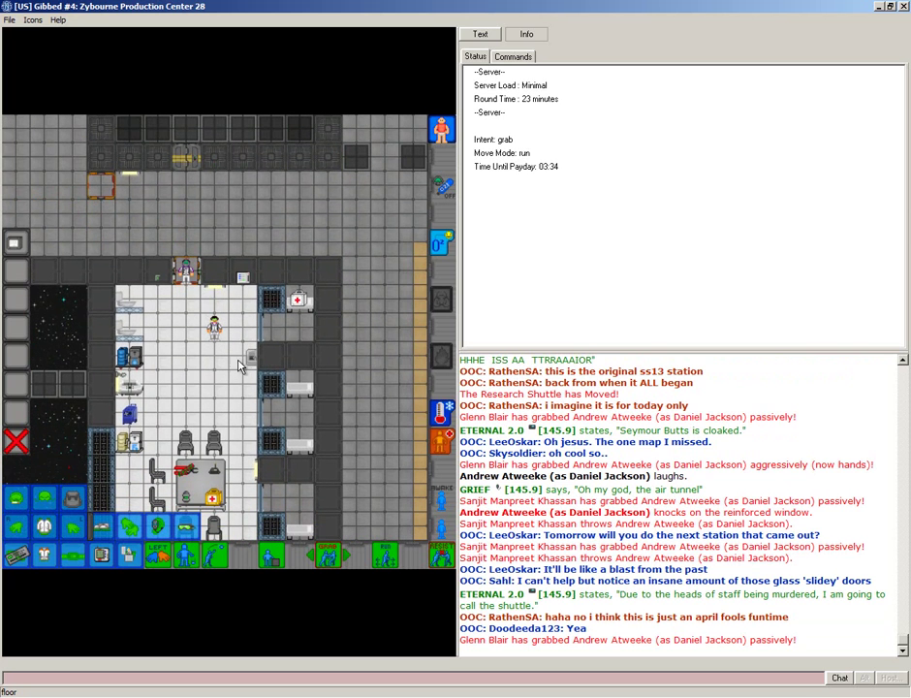
pyautogui.press('Right')
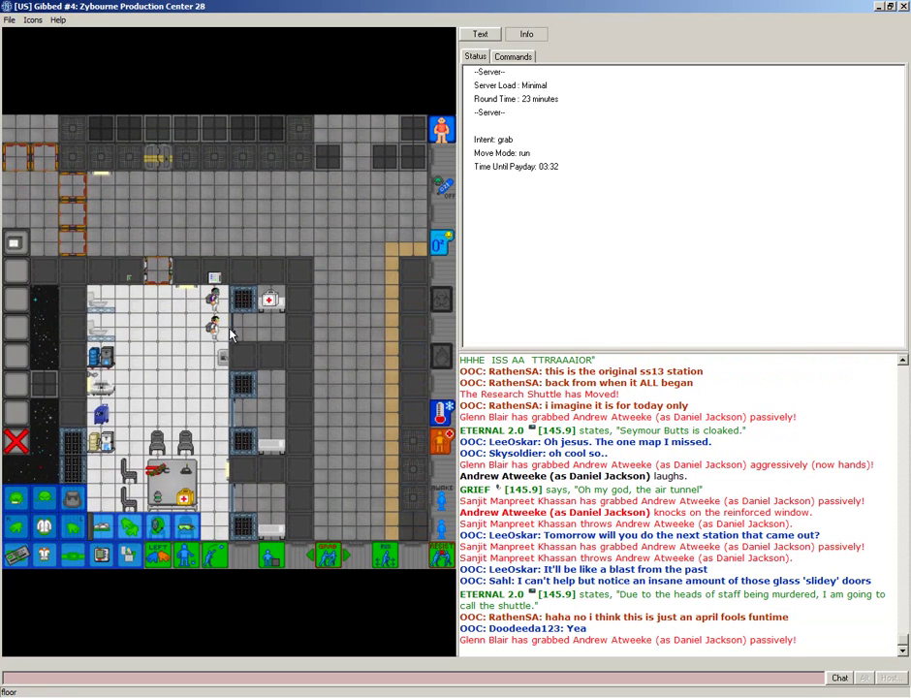
pyautogui.press('Right')
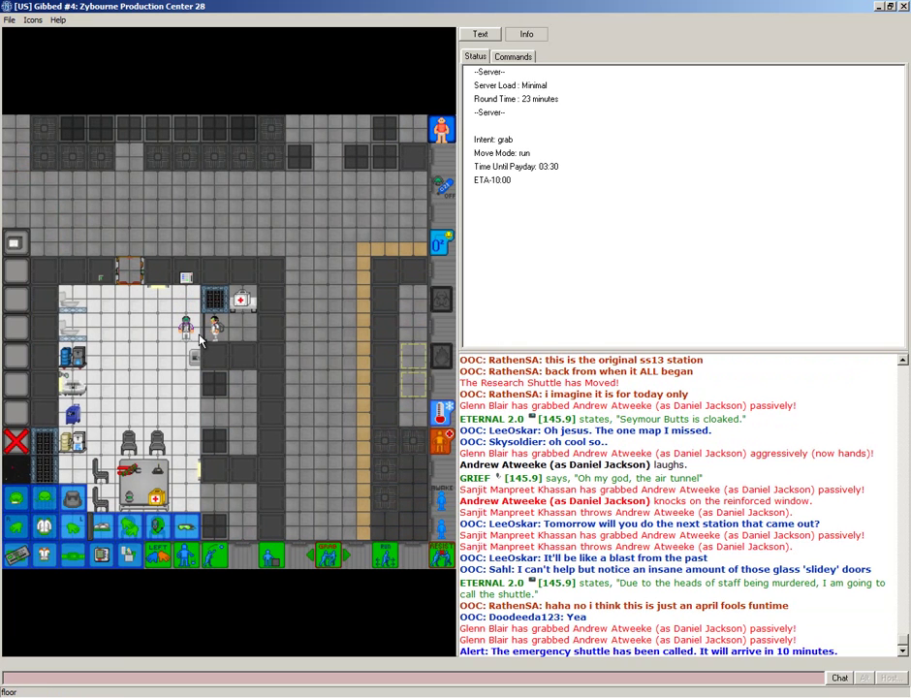
# Open the first-aid kit and scan himself with the health analyzer, reading 48.49%.
pyautogui.press('Right')
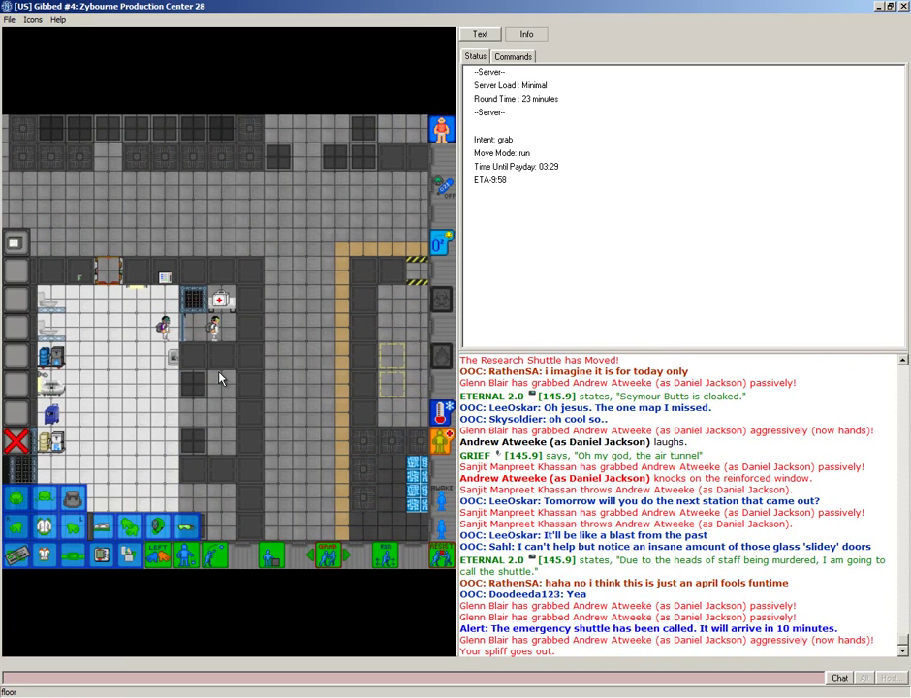
pyautogui.click(155, 560)
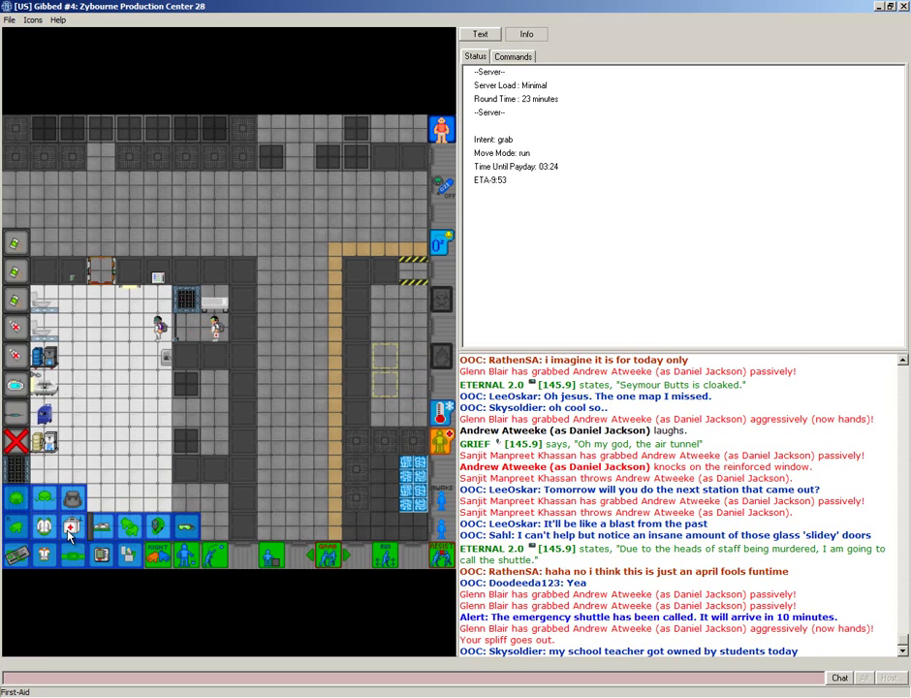
pyautogui.press('Left')
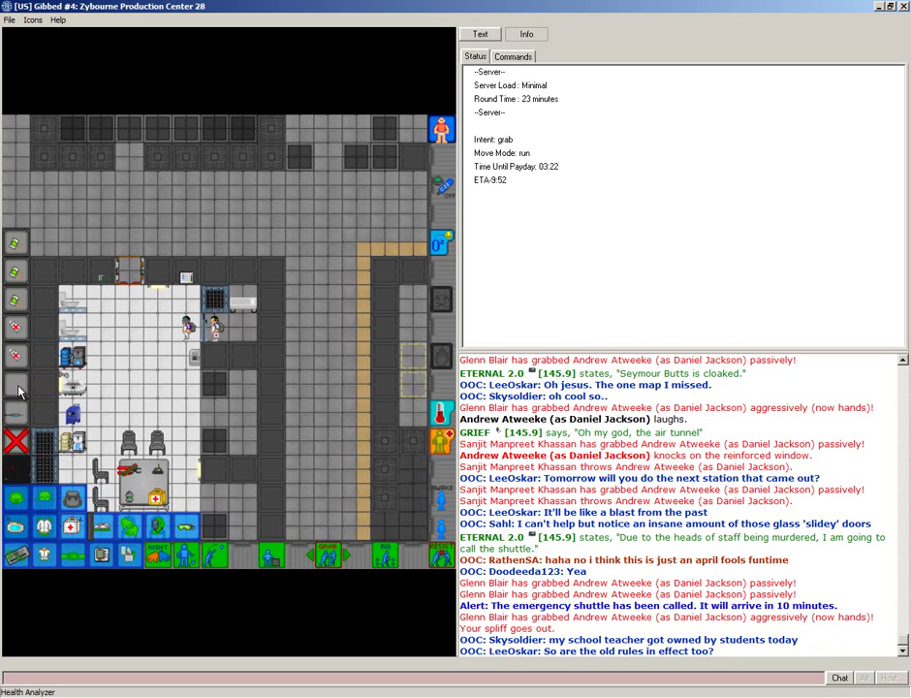
pyautogui.press('Left')
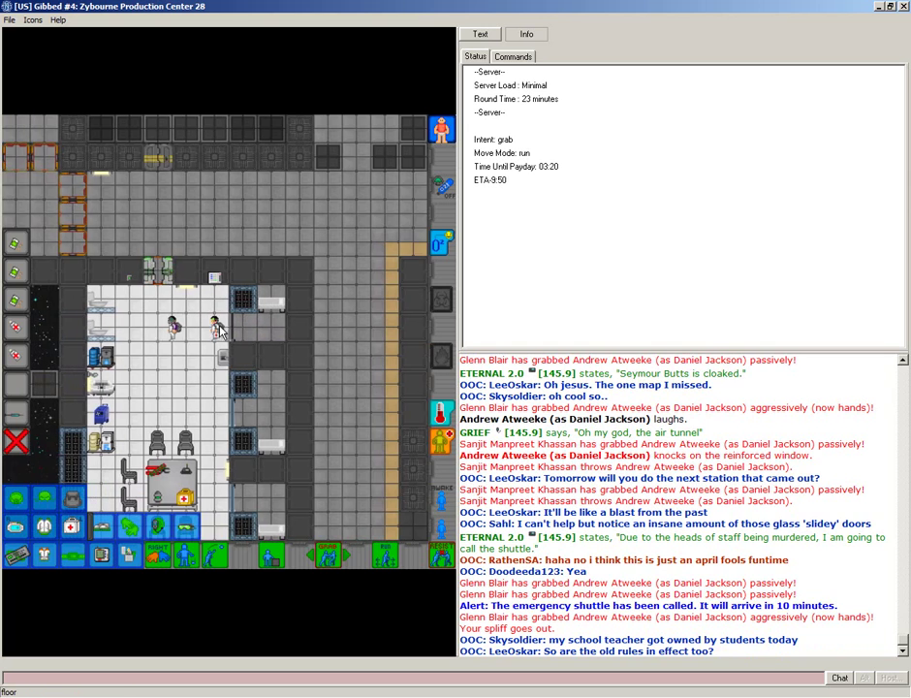
pyautogui.press('Down')
pyautogui.click(217, 334)
pyautogui.press('Down')
pyautogui.press('Down')
pyautogui.press('Down')
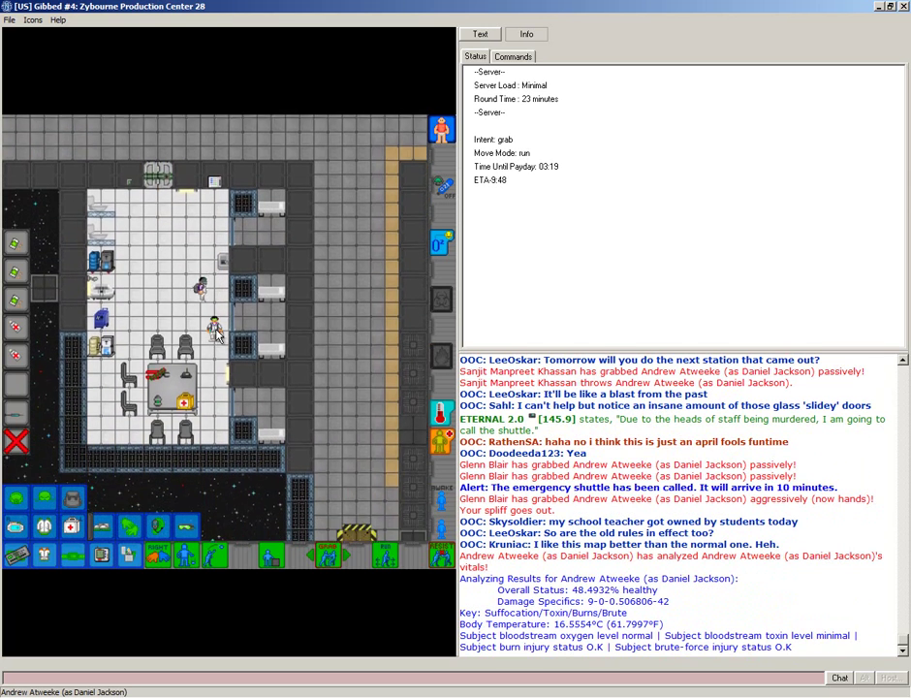
pyautogui.press('Down')
pyautogui.press('Down')
# Walk around medbay and put the health analyzer back in the first-aid kit.
pyautogui.press('Down')
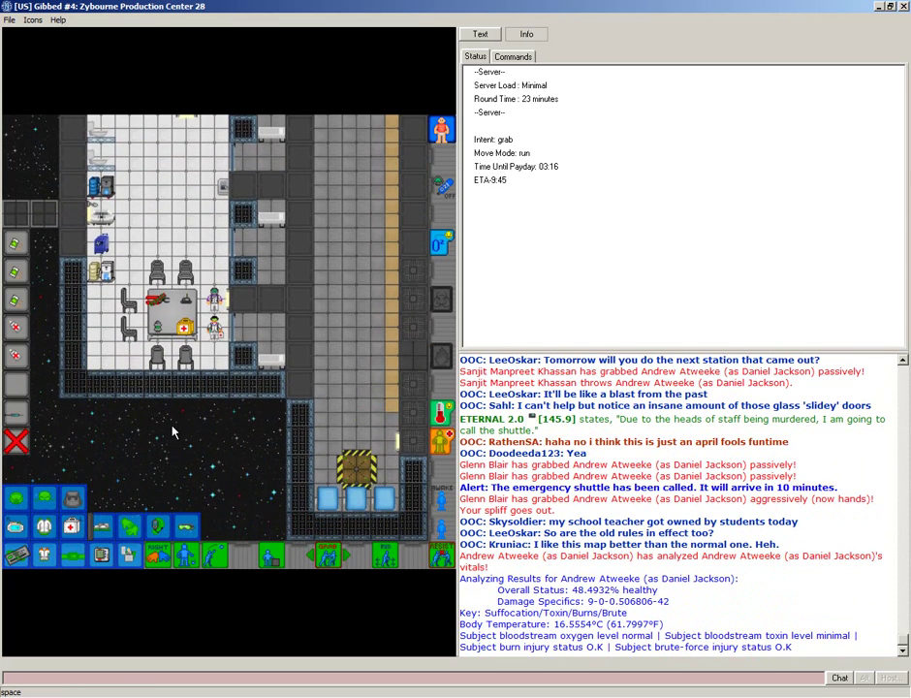
pyautogui.press('Down')
pyautogui.press('Left')
pyautogui.press('Left')
pyautogui.press('Left')
pyautogui.press('Left')
pyautogui.click(78, 529)
pyautogui.press('Up')
pyautogui.press('Up')
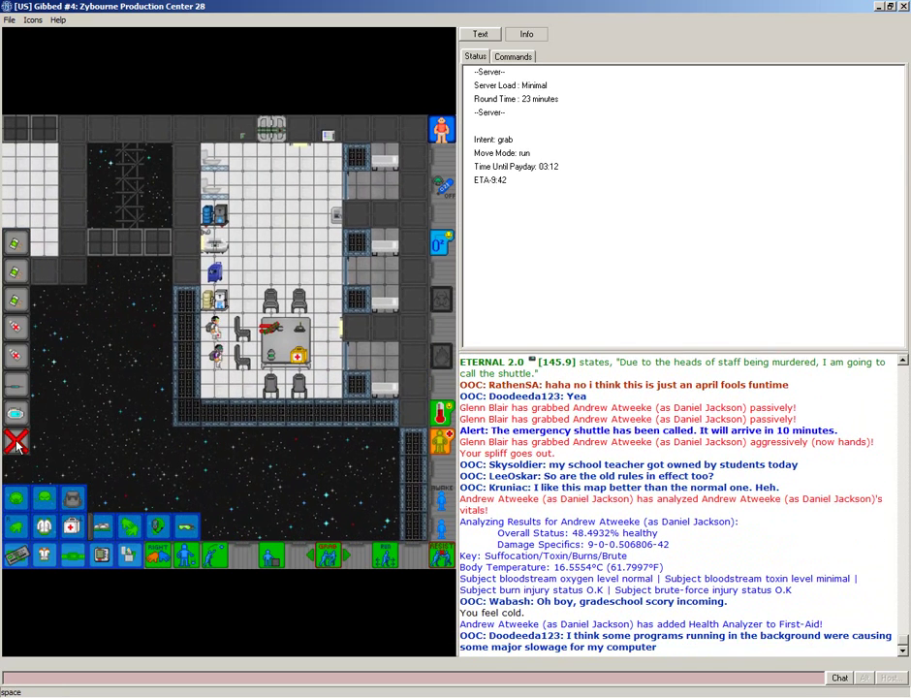
pyautogui.press('Right')
pyautogui.press('Up')
pyautogui.press('Up')
pyautogui.press('Up')
pyautogui.press('Up')
pyautogui.press('Up')
# Apply two bruise packs to himself while moving away from the attacker, then close the kit.
pyautogui.press('Down')
pyautogui.press('Right')
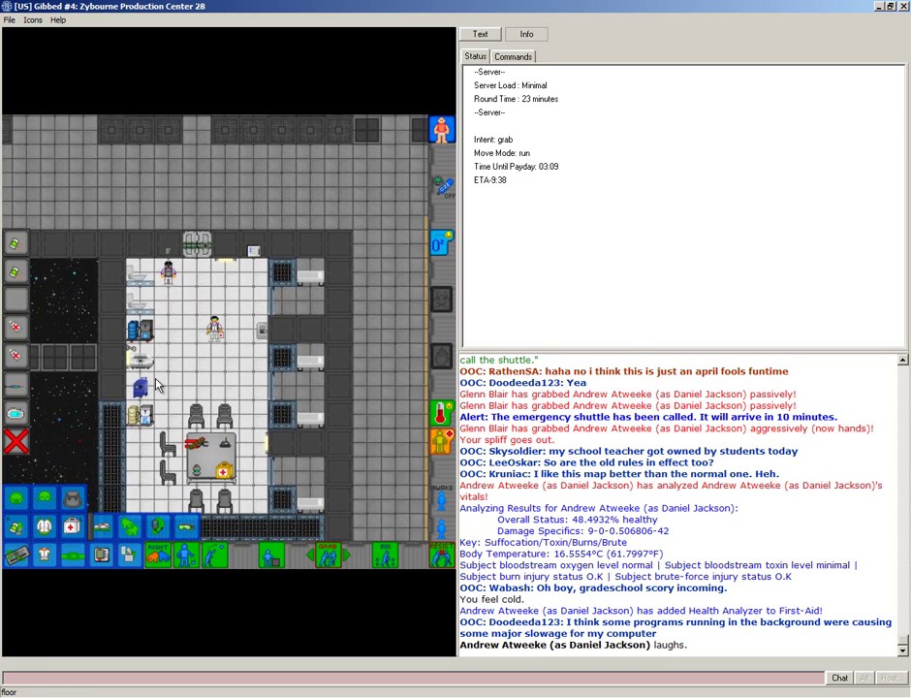
pyautogui.press('Up')
pyautogui.click(215, 331)
pyautogui.press('Left')
pyautogui.press('Left')
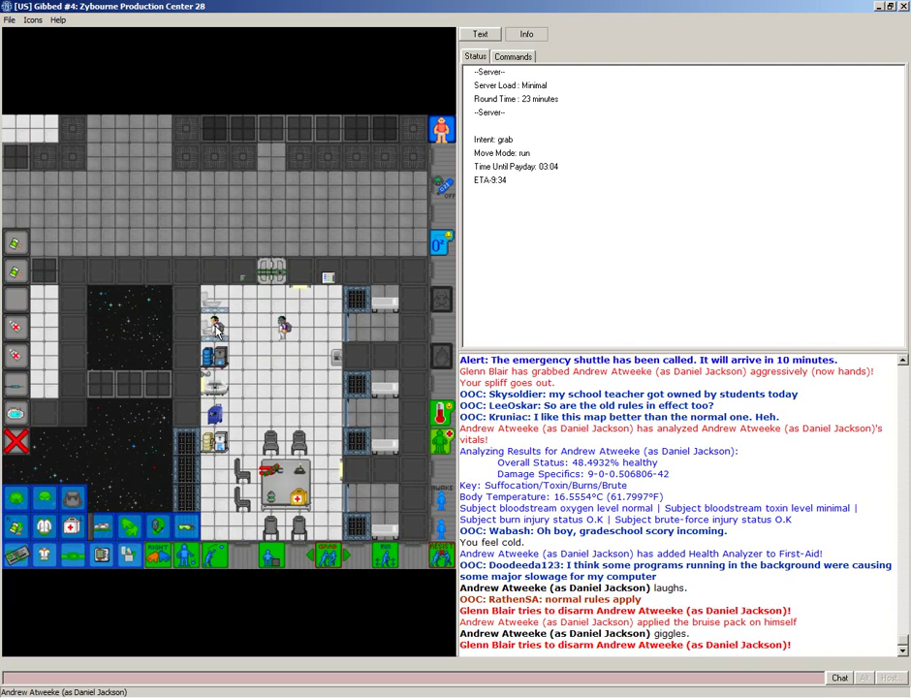
pyautogui.click(215, 332)
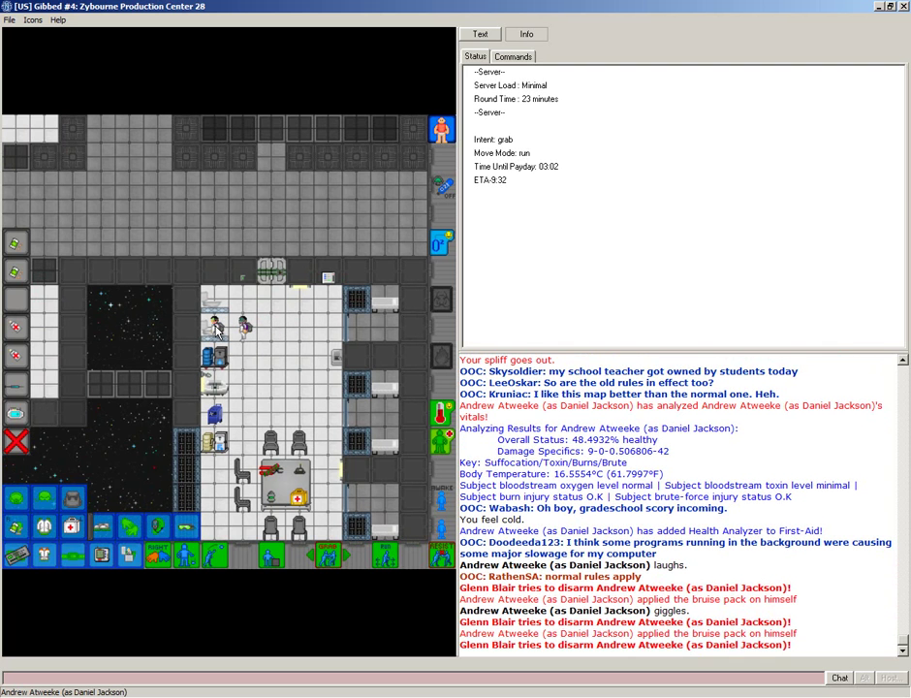
pyautogui.press('Right')
pyautogui.press('Right')
pyautogui.press('Up')
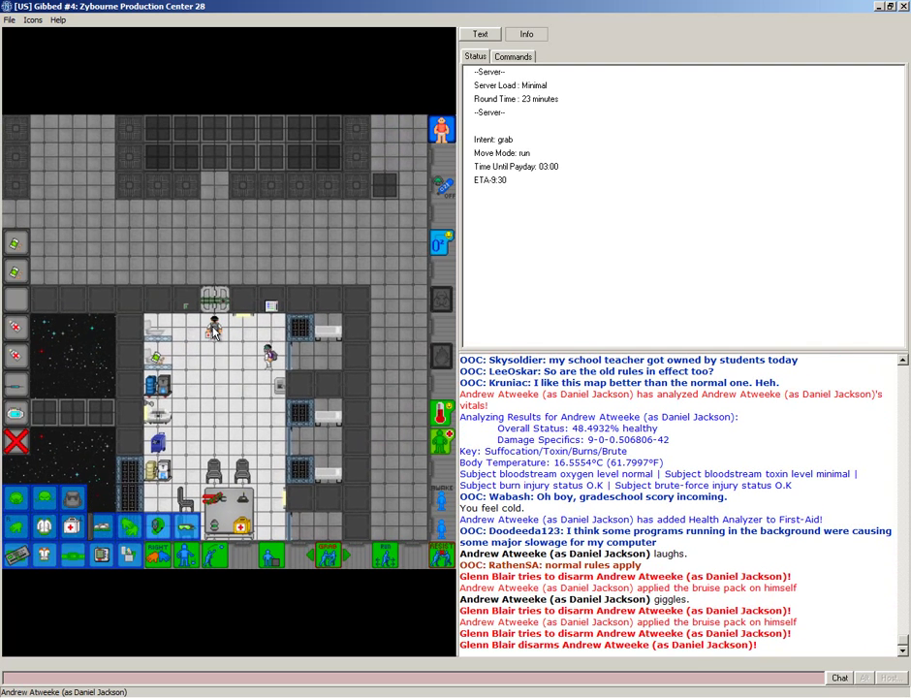
pyautogui.press('pagedown')
pyautogui.click(276, 367)
# Send a stammered greeting, then a plea to stop, while being choked.
pyautogui.press('Right')
pyautogui.press('Right')
pyautogui.write('ay "')
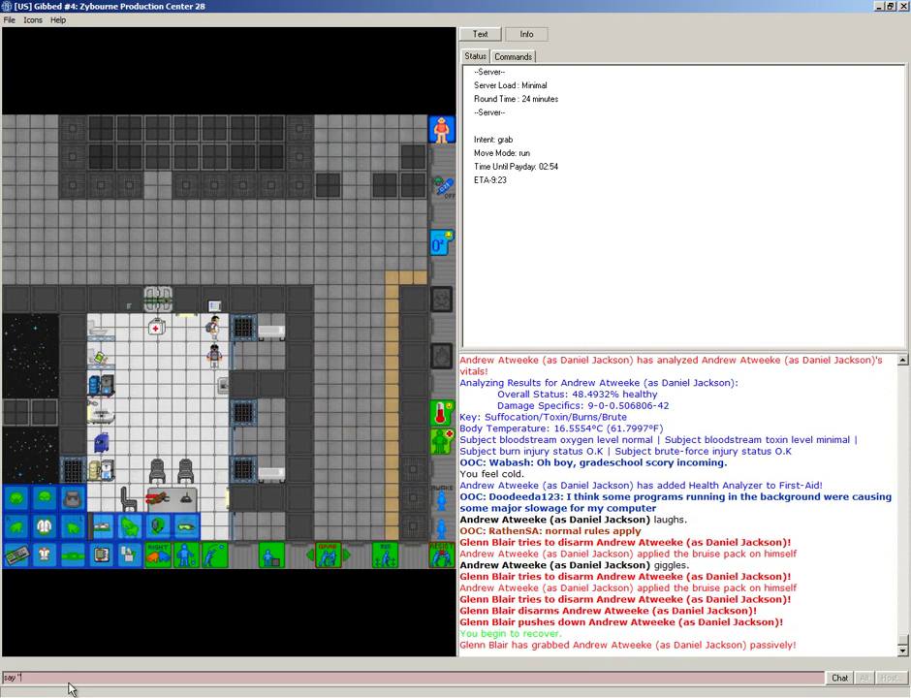
pyautogui.write('hay cockman')
pyautogui.press('Return')
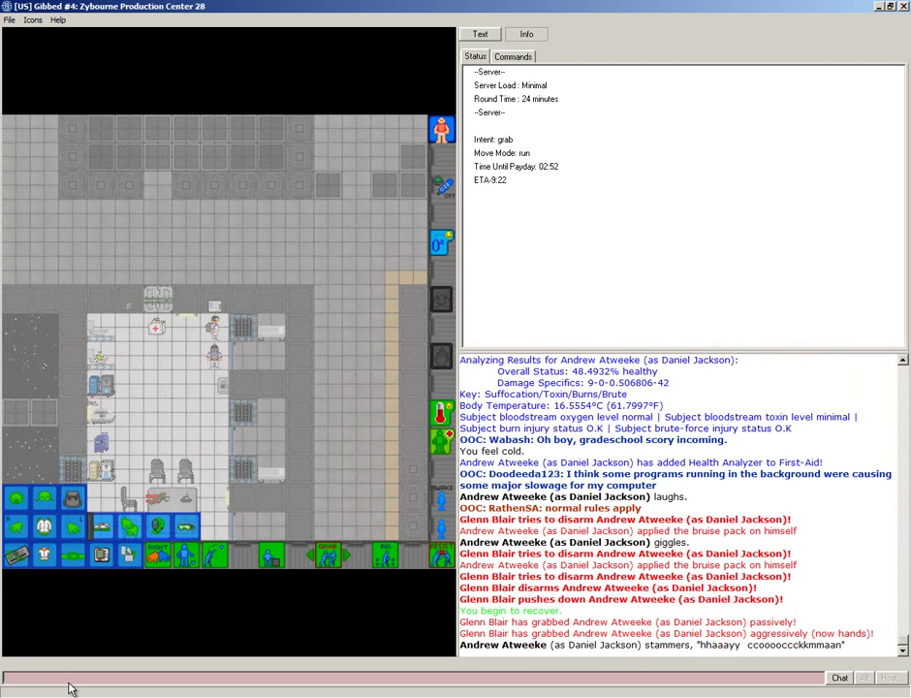
pyautogui.write('say "dont be a dic')
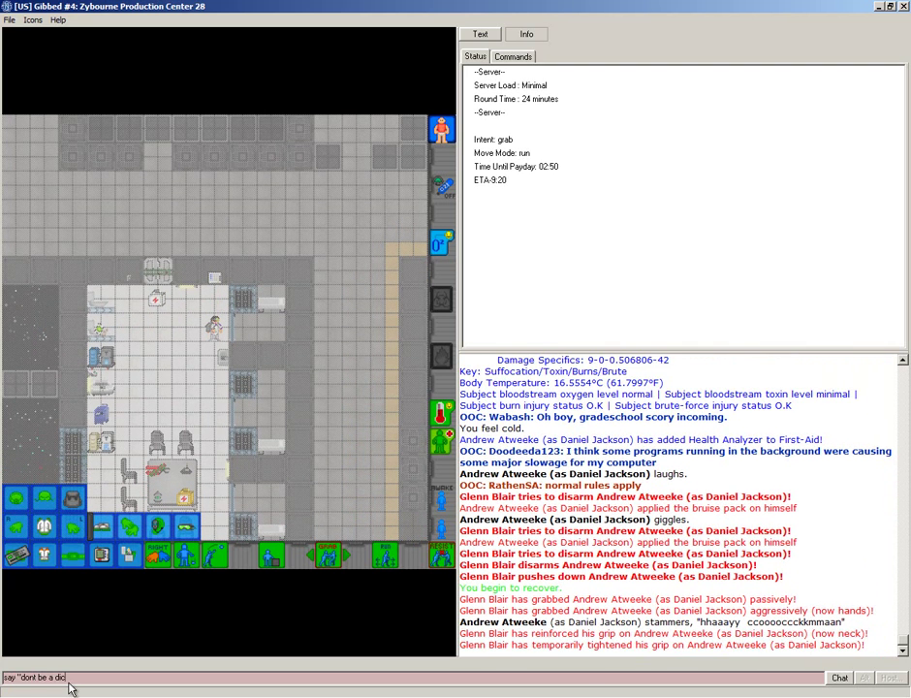
pyautogui.write('k')
pyautogui.press('Return')
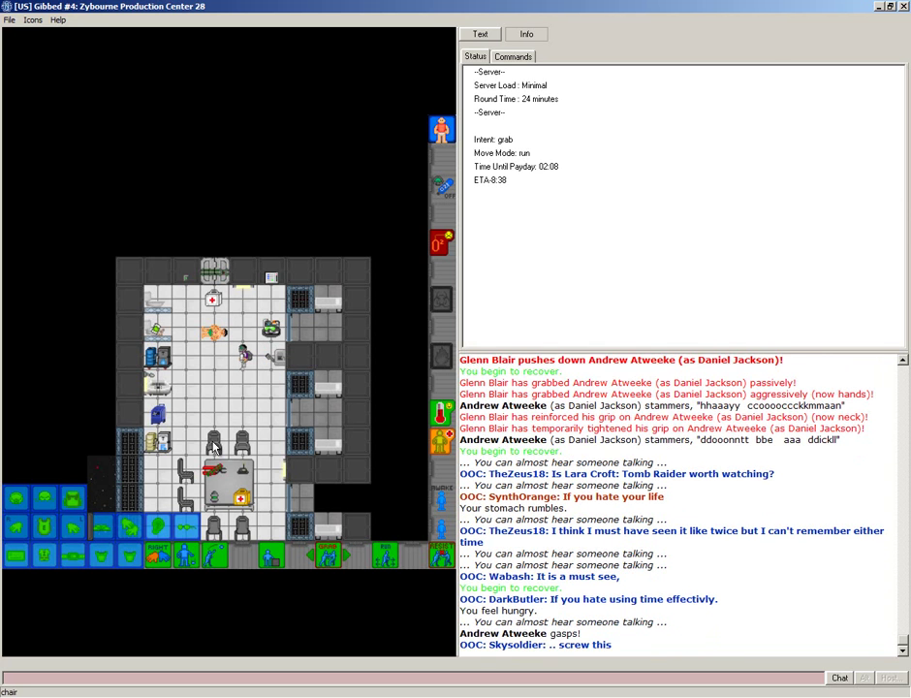
# Crawl west on the floor, send a stammered chat line, and check the dropped ID card.
pyautogui.press('Left')
pyautogui.press('Left')
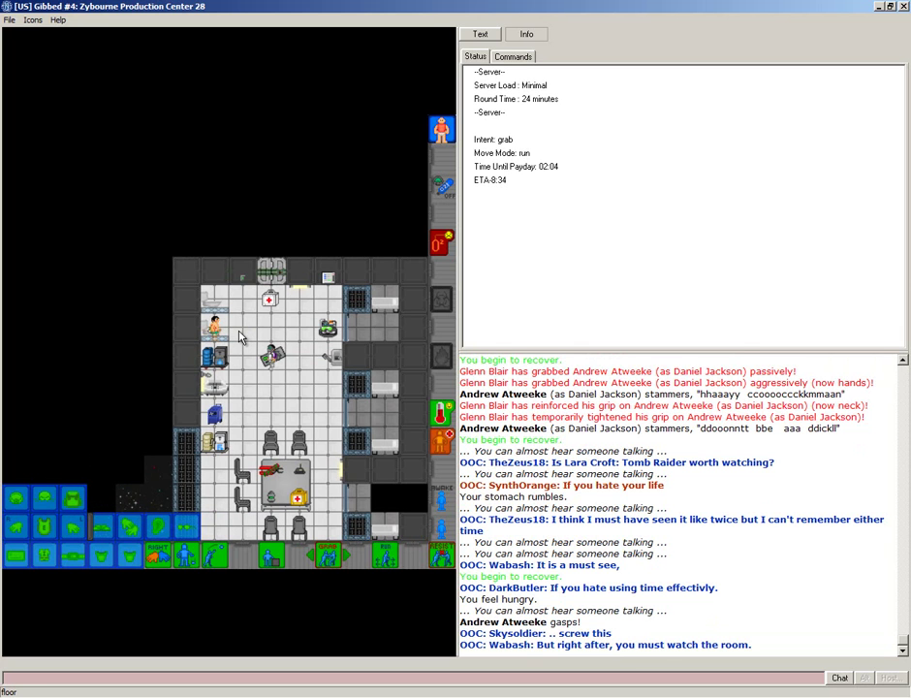
pyautogui.write('ayyy')
pyautogui.press('Return')
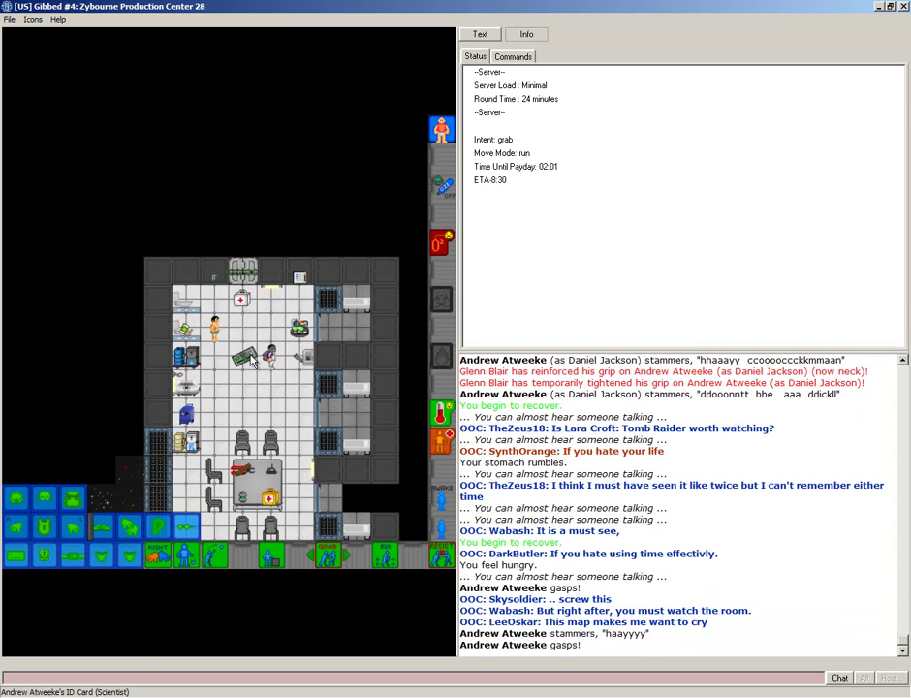
pyautogui.rightClick(242, 357)
pyautogui.click(220, 400)
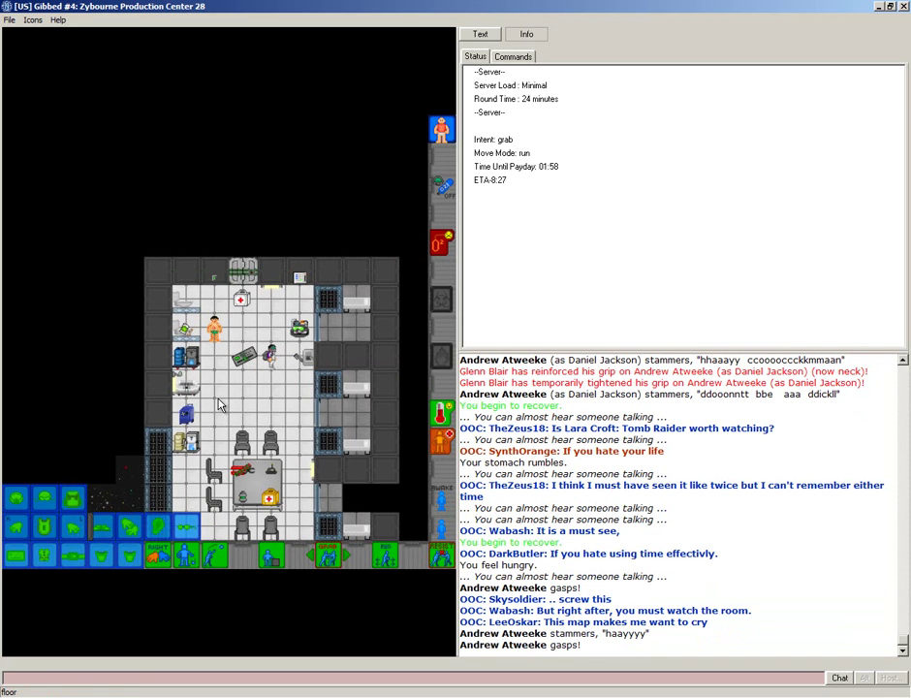
pyautogui.write('tf bitch')
# Send an angry stammered reply and a threat to the attacker, then step east in medbay.
pyautogui.press('Return')
pyautogui.write('ti will murd')
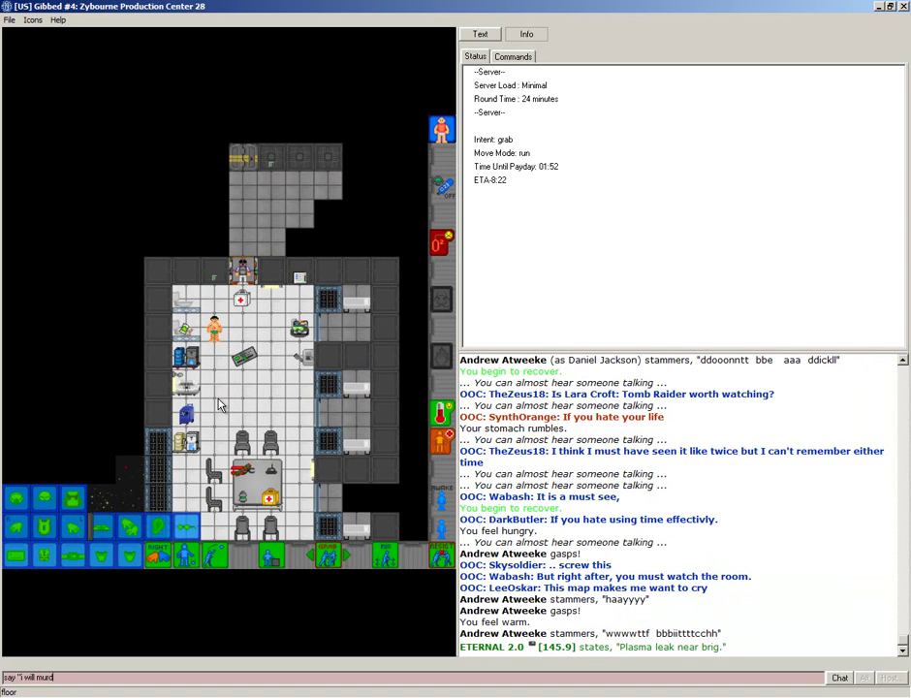
pyautogui.write('er you')
pyautogui.press('Return')
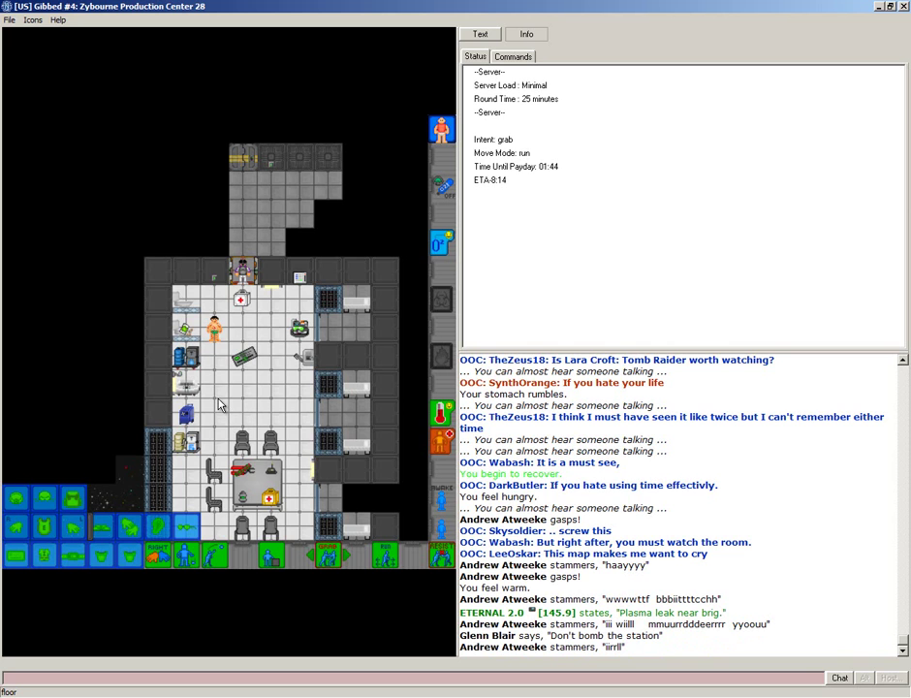
pyautogui.press('Right')
pyautogui.press('Right')
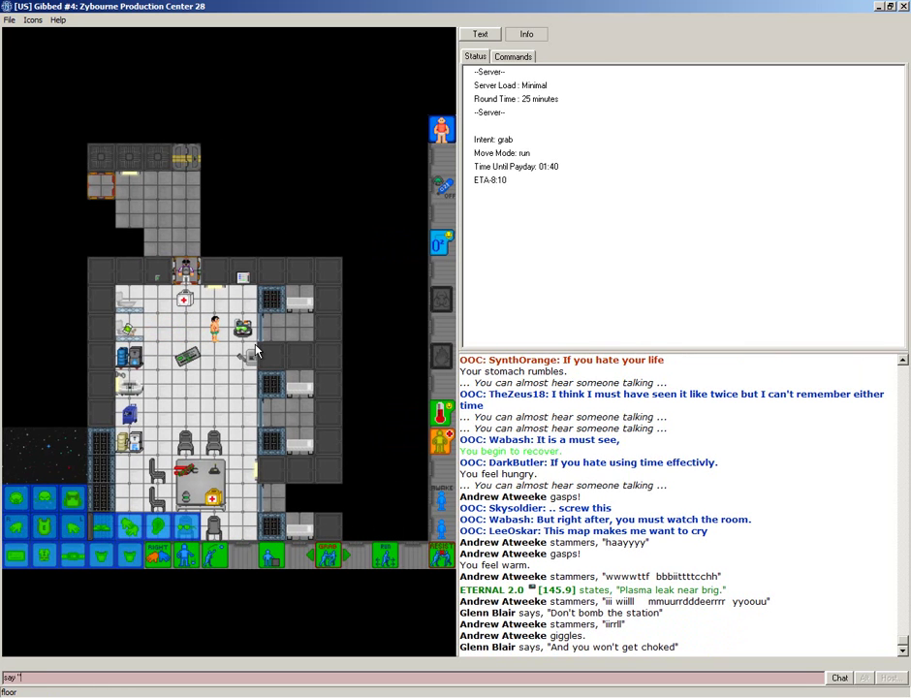